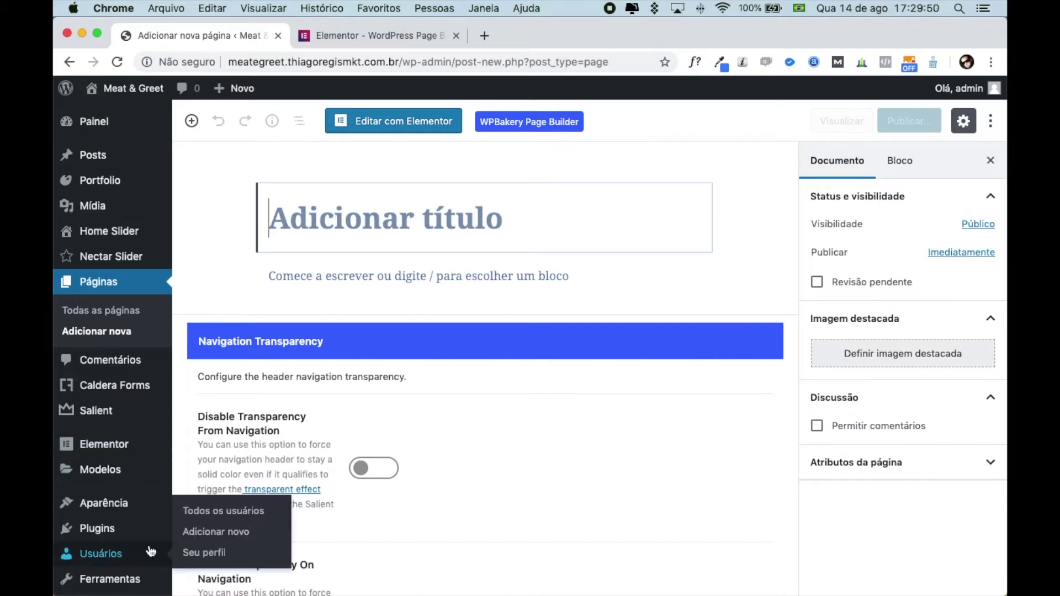
{"action": "scroll", "coordinate": [124, 475], "scroll_direction": "down", "scroll_amount": 3}
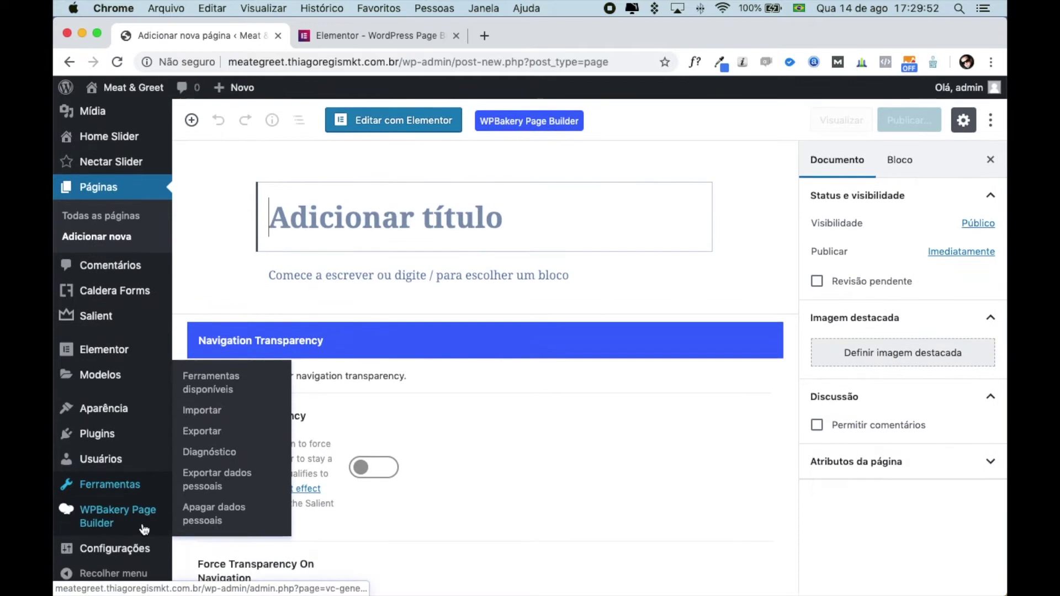
{"action": "mouse_move", "coordinate": [116, 521]}
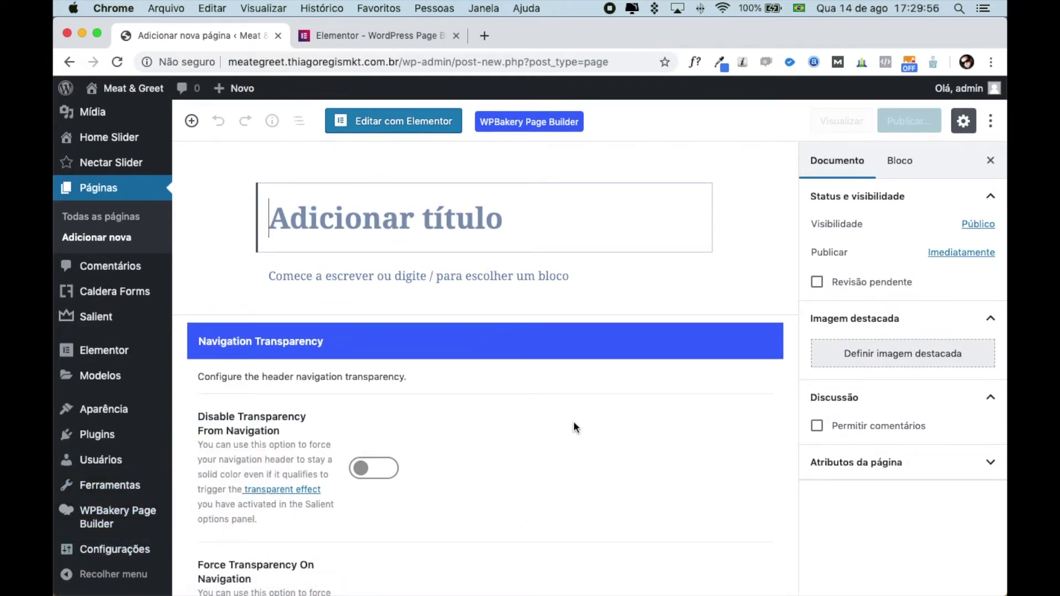
{"action": "scroll", "coordinate": [536, 303], "scroll_direction": "down", "scroll_amount": 2}
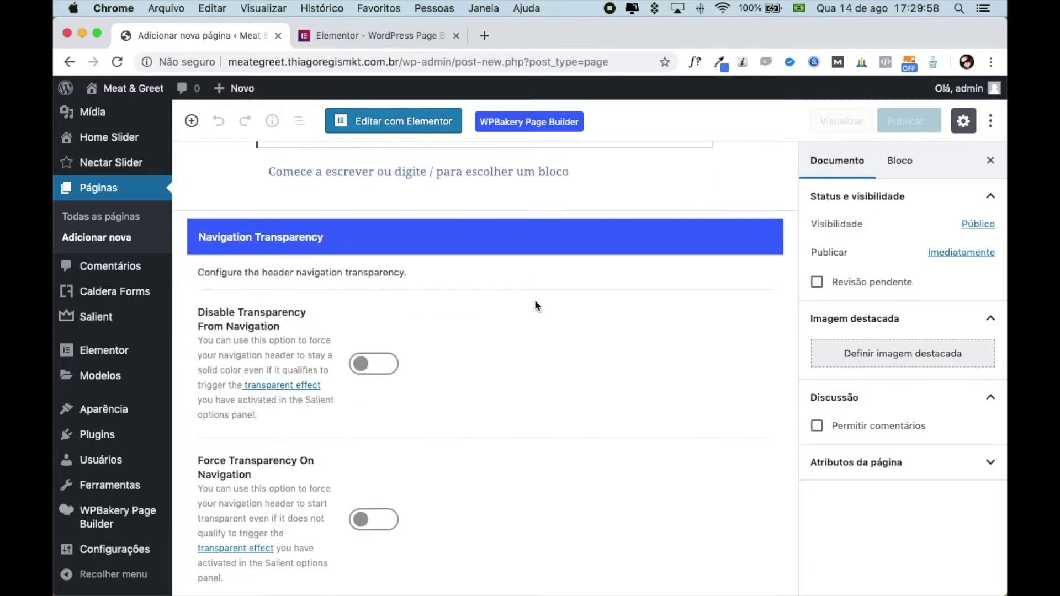
{"action": "scroll", "coordinate": [535, 300], "scroll_direction": "up", "scroll_amount": 2}
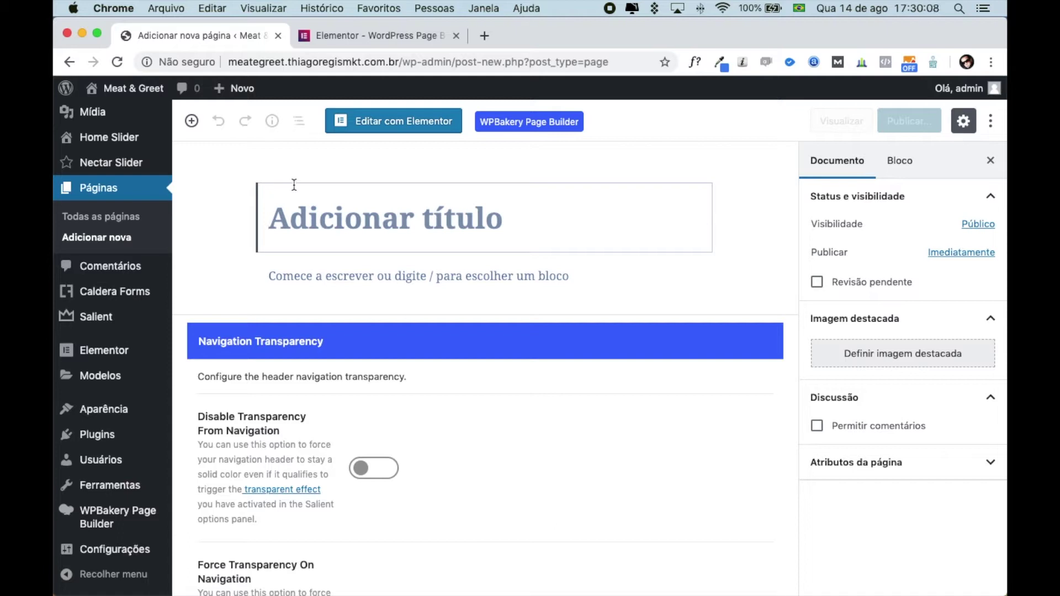
- View the opening section of the Elementor website's home page and return to the new WordPress page
{"action": "left_click", "coordinate": [389, 35]}
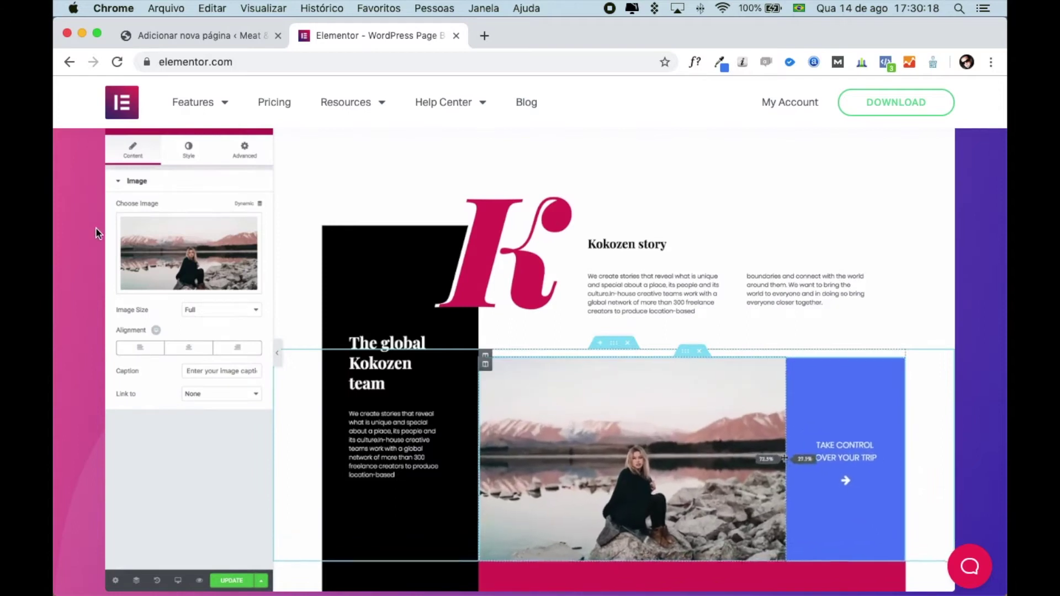
{"action": "scroll", "coordinate": [95, 227], "scroll_direction": "up", "scroll_amount": 5}
{"action": "scroll", "coordinate": [95, 227], "scroll_direction": "up", "scroll_amount": 1}
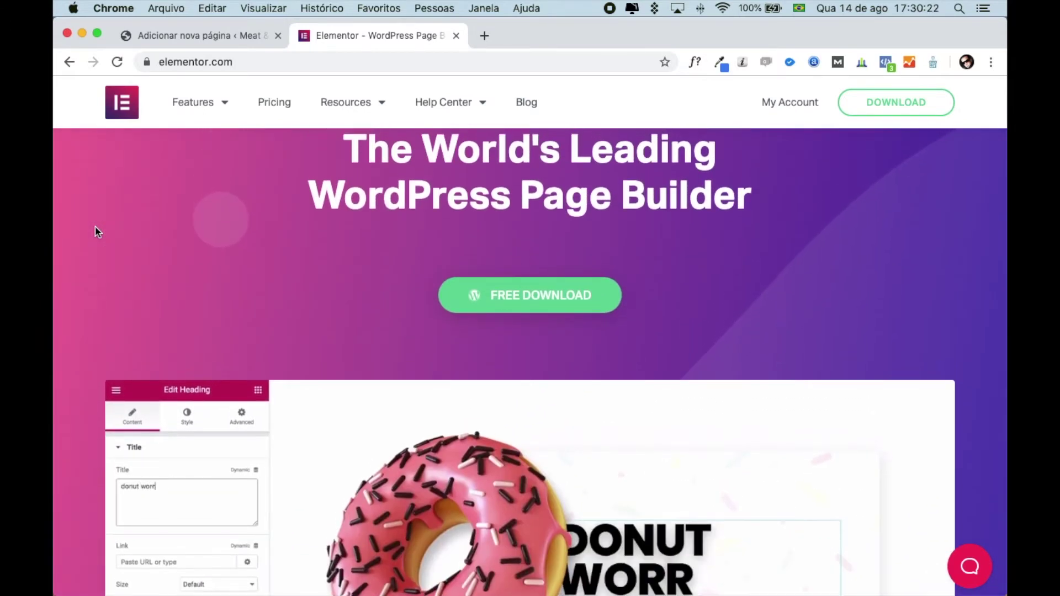
{"action": "scroll", "coordinate": [95, 226], "scroll_direction": "up", "scroll_amount": 3}
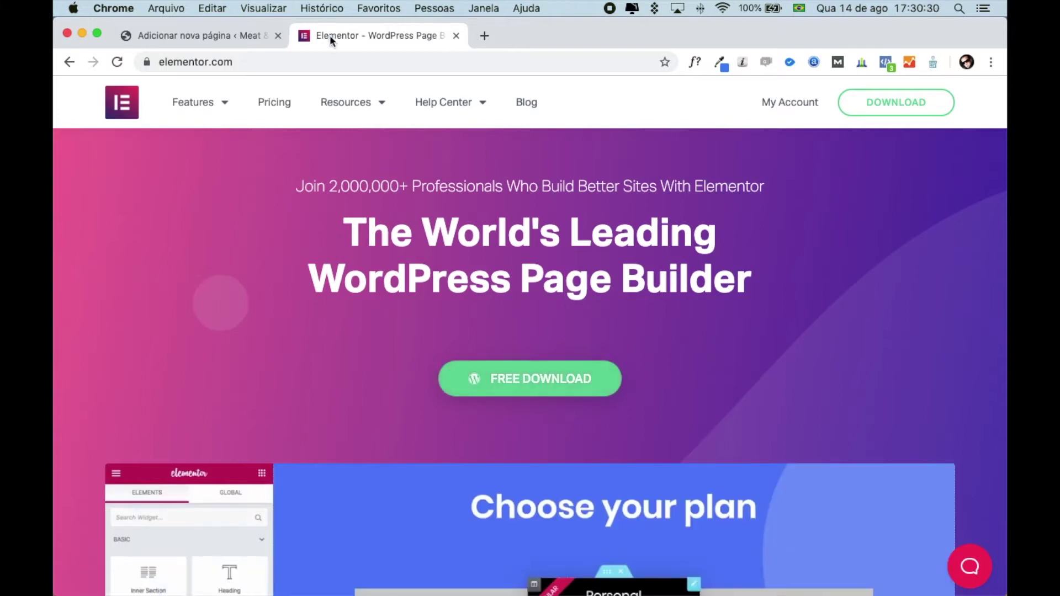
{"action": "left_click", "coordinate": [198, 35]}
{"action": "mouse_move", "coordinate": [104, 437]}
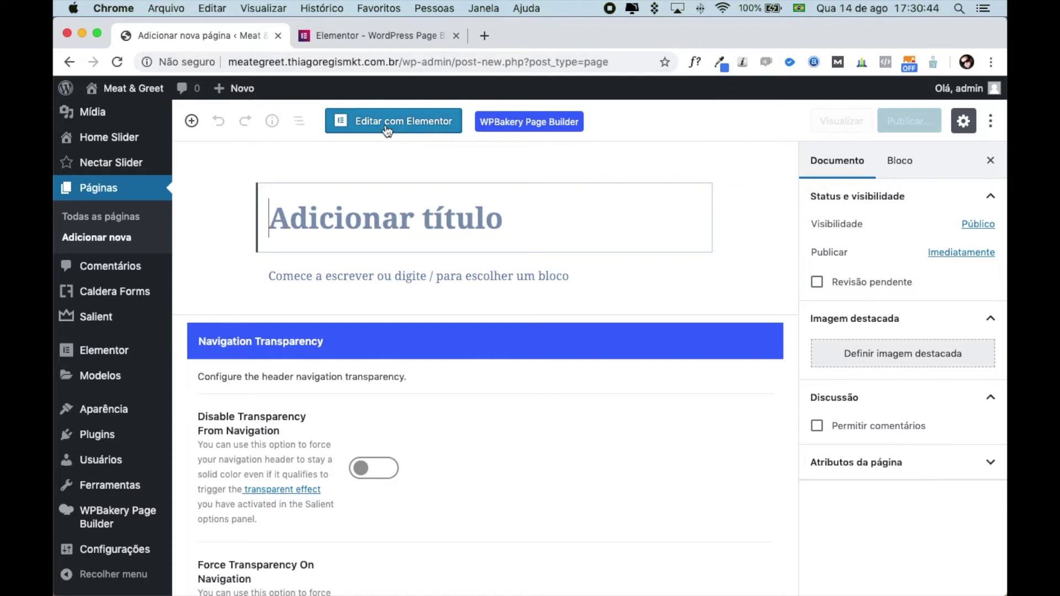
- Examine the Elementor home page, including its design, marketing, development, user review and feature sections
{"action": "left_click", "coordinate": [386, 35]}
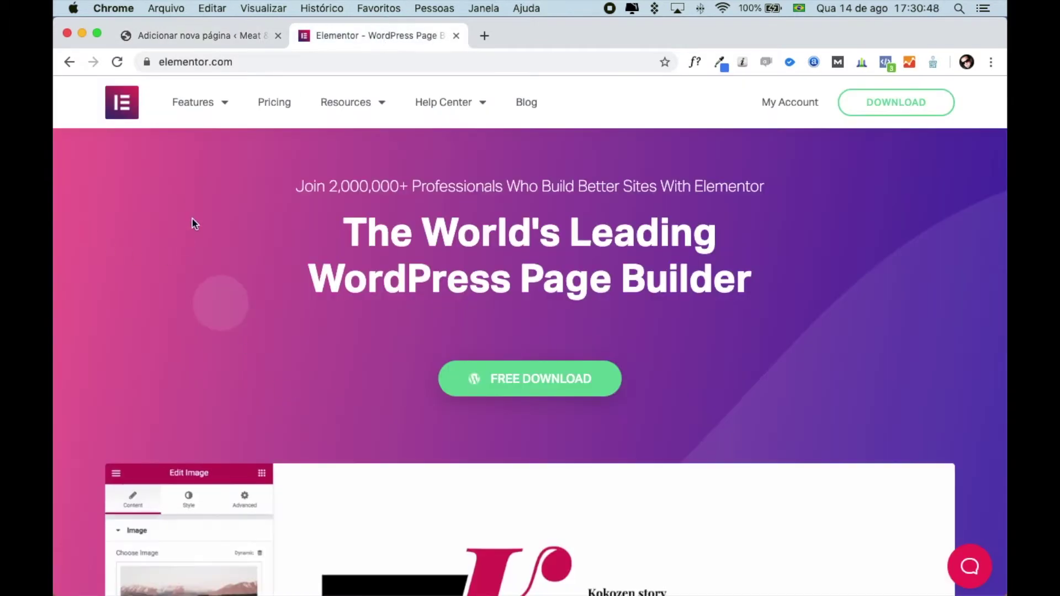
{"action": "scroll", "coordinate": [105, 312], "scroll_direction": "down", "scroll_amount": 6}
{"action": "scroll", "coordinate": [105, 312], "scroll_direction": "up", "scroll_amount": 1}
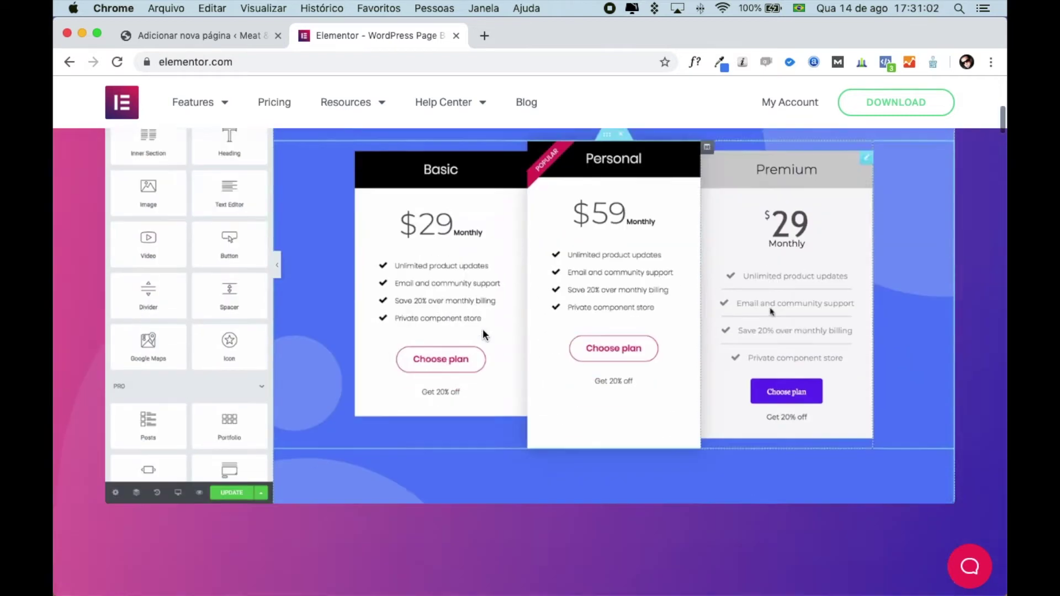
{"action": "scroll", "coordinate": [483, 329], "scroll_direction": "down", "scroll_amount": 5}
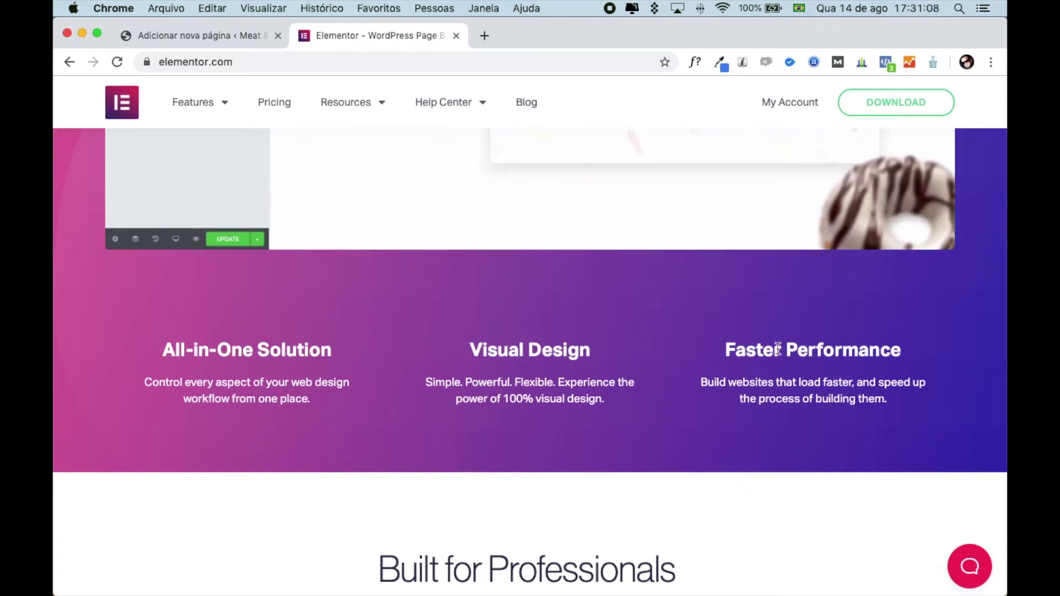
{"action": "scroll", "coordinate": [607, 387], "scroll_direction": "down", "scroll_amount": 5}
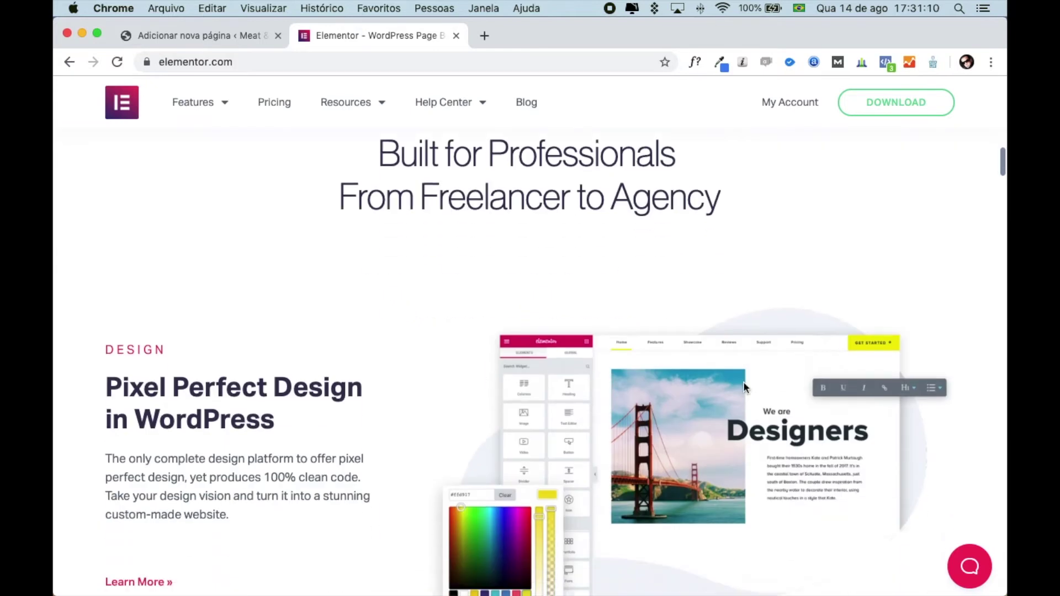
{"action": "scroll", "coordinate": [445, 328], "scroll_direction": "down", "scroll_amount": 8}
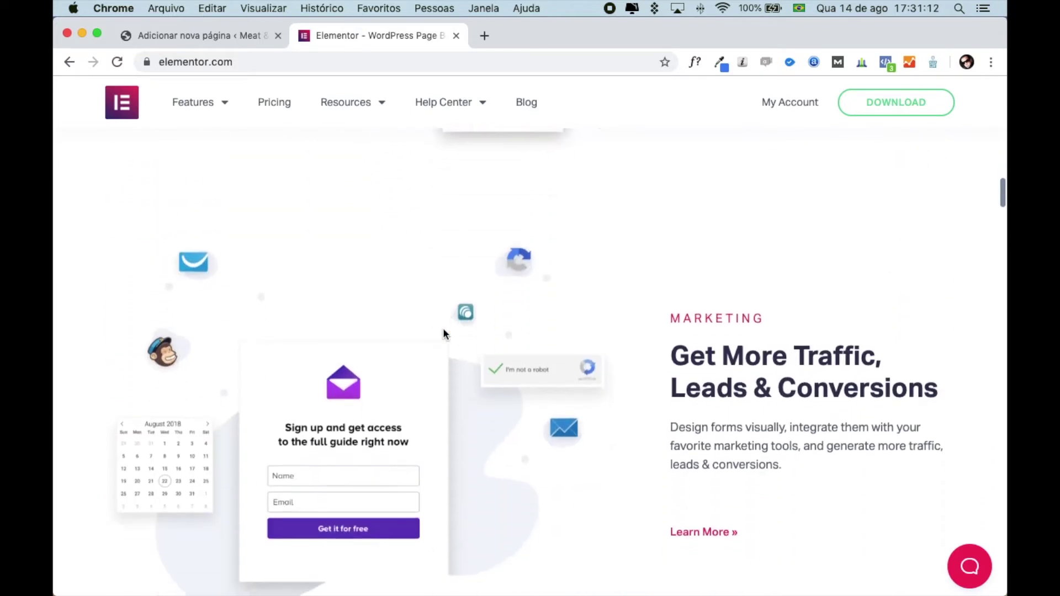
{"action": "scroll", "coordinate": [443, 328], "scroll_direction": "down", "scroll_amount": 2}
{"action": "scroll", "coordinate": [388, 328], "scroll_direction": "up", "scroll_amount": 2}
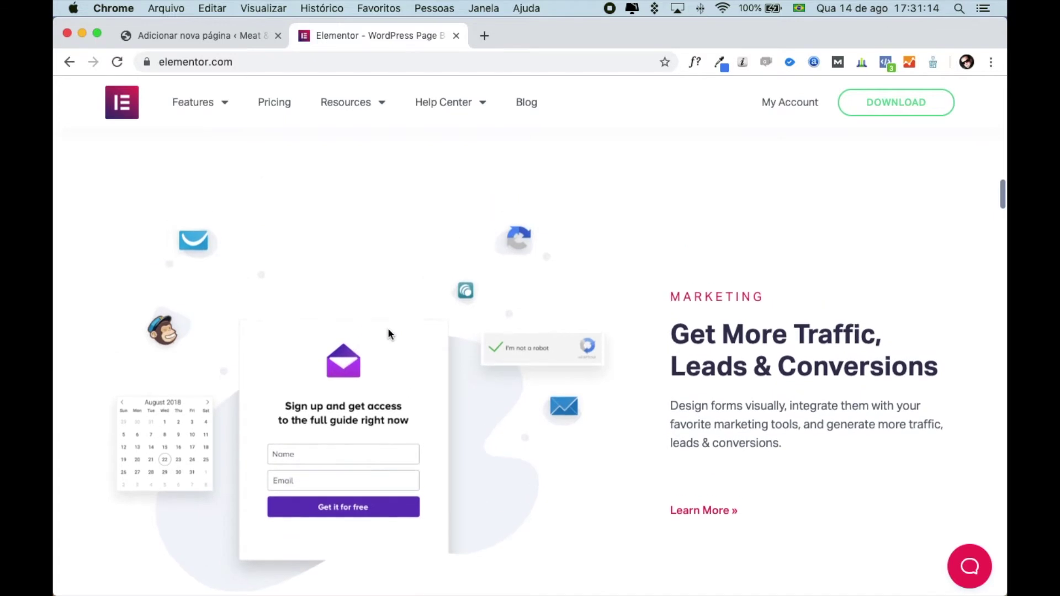
{"action": "scroll", "coordinate": [387, 330], "scroll_direction": "up", "scroll_amount": 2}
{"action": "scroll", "coordinate": [387, 330], "scroll_direction": "down", "scroll_amount": 3}
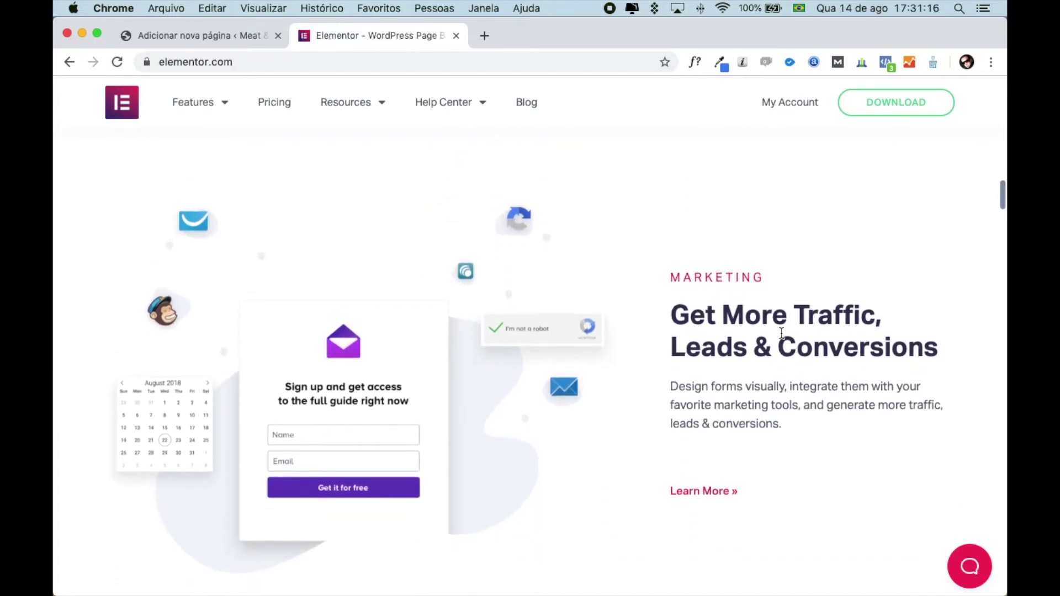
{"action": "scroll", "coordinate": [786, 348], "scroll_direction": "down", "scroll_amount": 10}
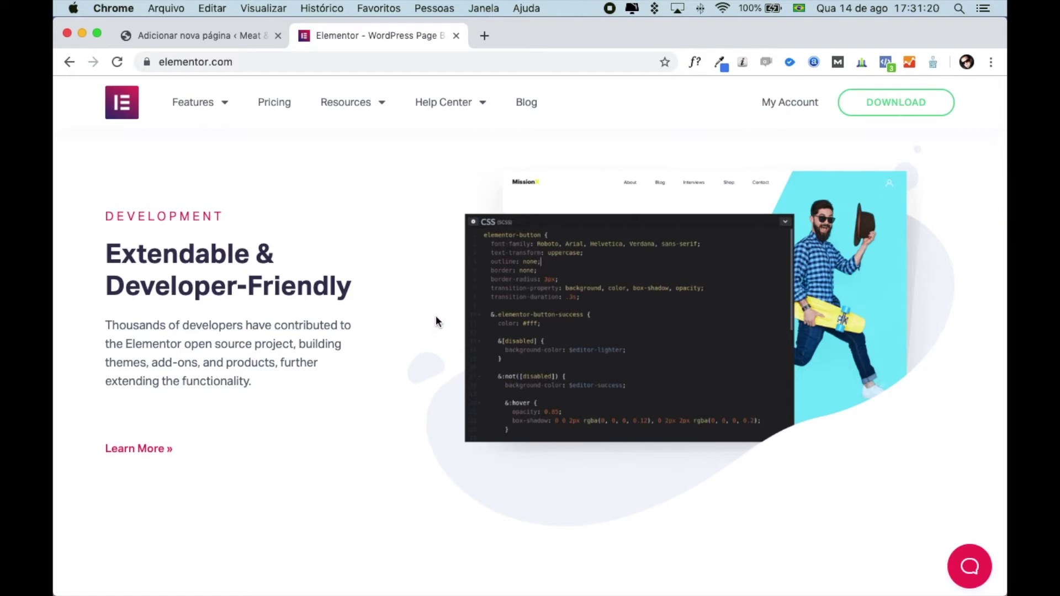
{"action": "scroll", "coordinate": [436, 321], "scroll_direction": "down", "scroll_amount": 3}
{"action": "scroll", "coordinate": [436, 321], "scroll_direction": "up", "scroll_amount": 2}
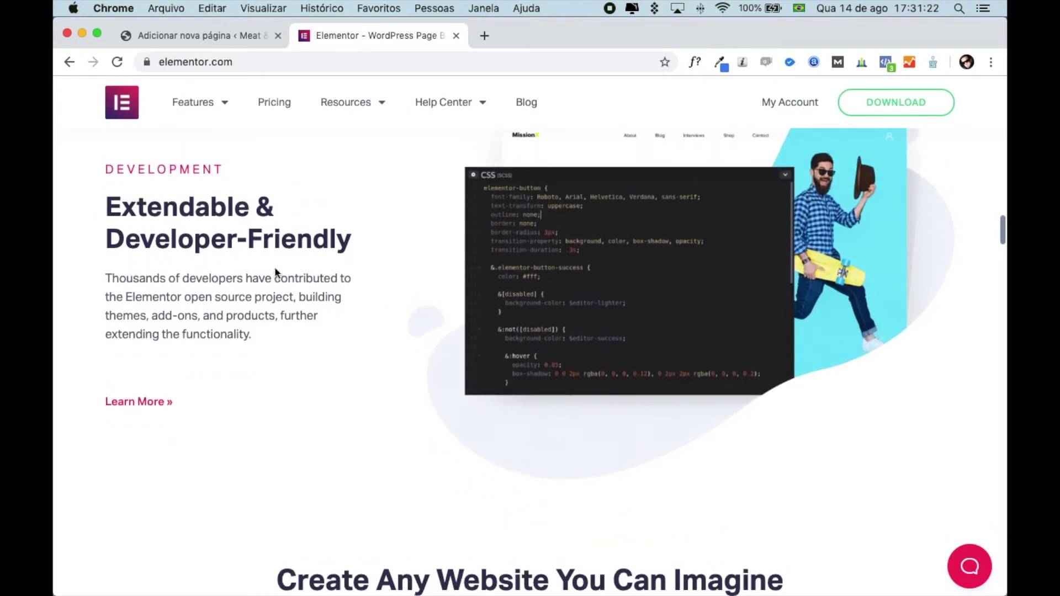
{"action": "scroll", "coordinate": [399, 292], "scroll_direction": "down", "scroll_amount": 5}
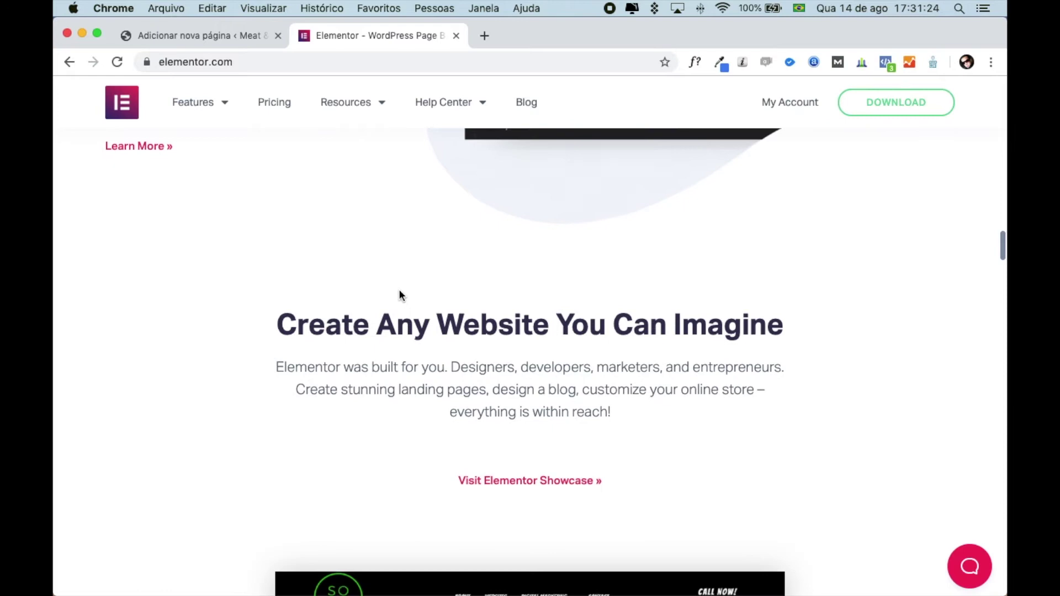
{"action": "scroll", "coordinate": [616, 337], "scroll_direction": "down", "scroll_amount": 10}
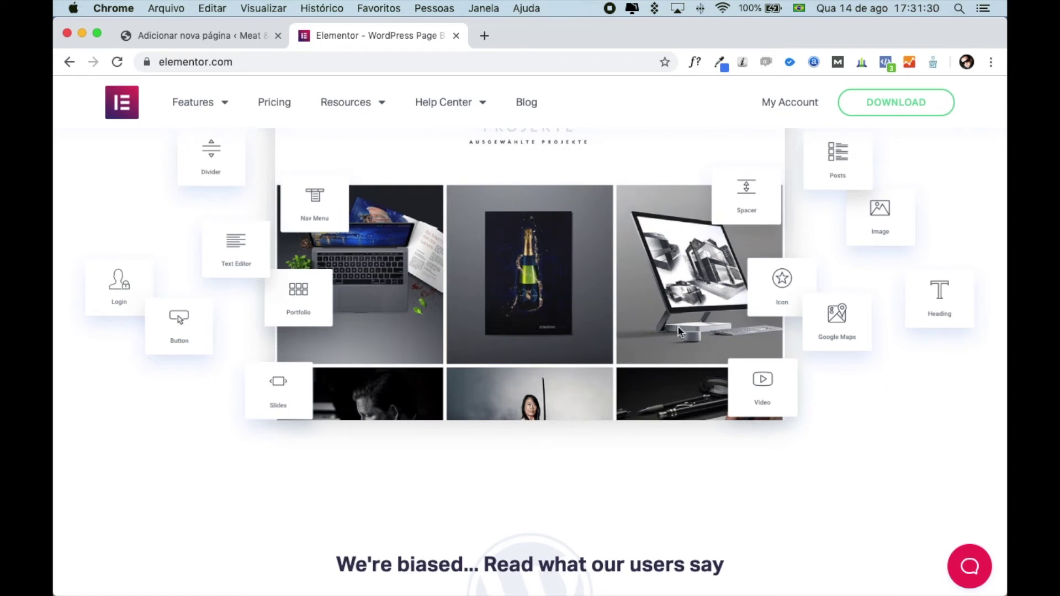
{"action": "scroll", "coordinate": [680, 331], "scroll_direction": "down", "scroll_amount": 7}
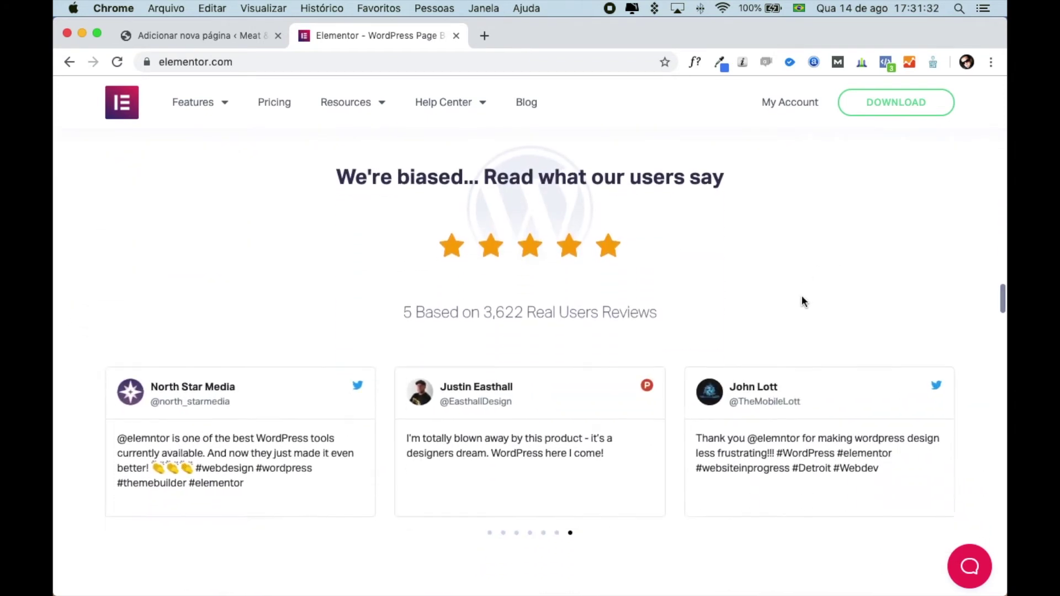
{"action": "scroll", "coordinate": [802, 299], "scroll_direction": "down", "scroll_amount": 15}
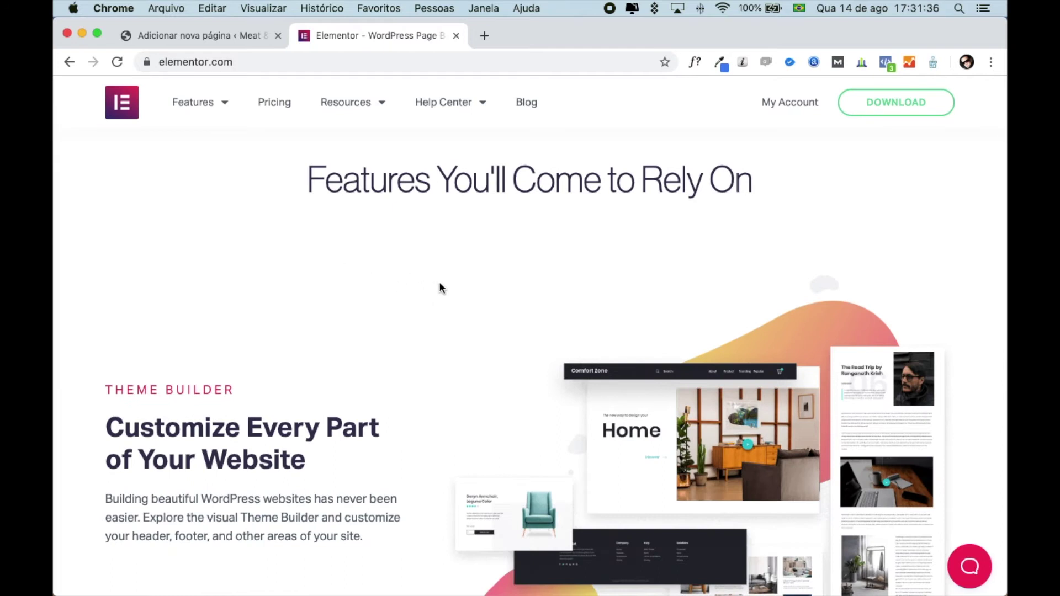
{"action": "scroll", "coordinate": [462, 307], "scroll_direction": "up", "scroll_amount": 12}
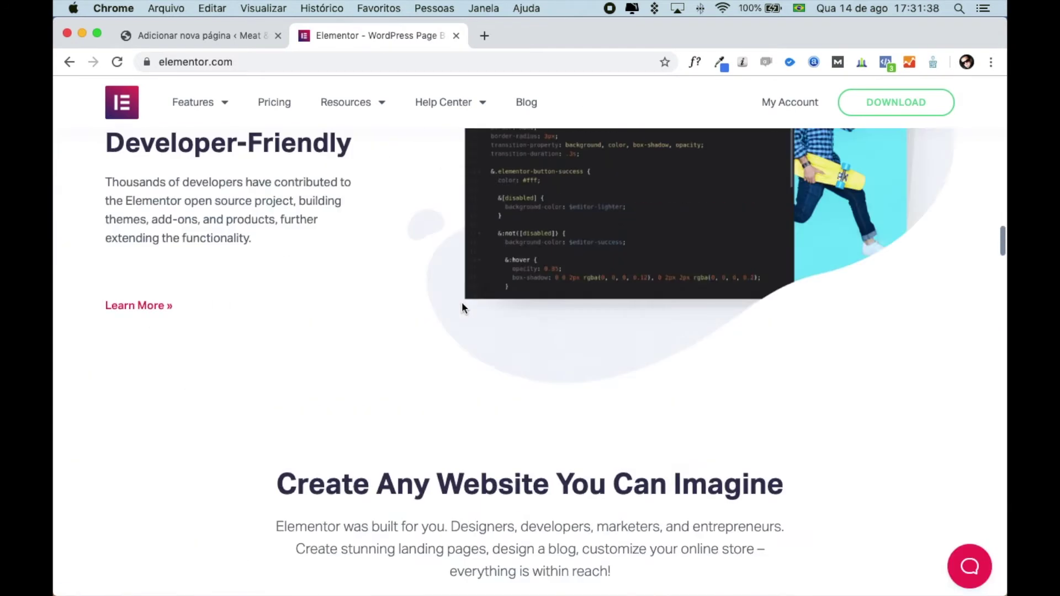
{"action": "scroll", "coordinate": [462, 305], "scroll_direction": "up", "scroll_amount": 15}
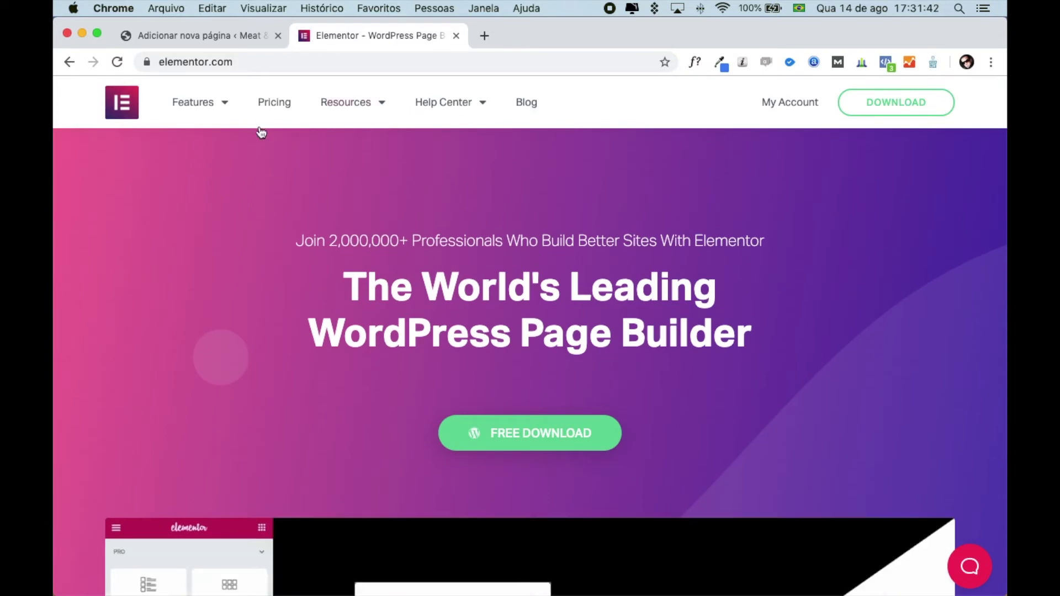
- Open Elementor's pricing page and compare the Personal, Plus and Expert plans
{"action": "left_click", "coordinate": [281, 105]}
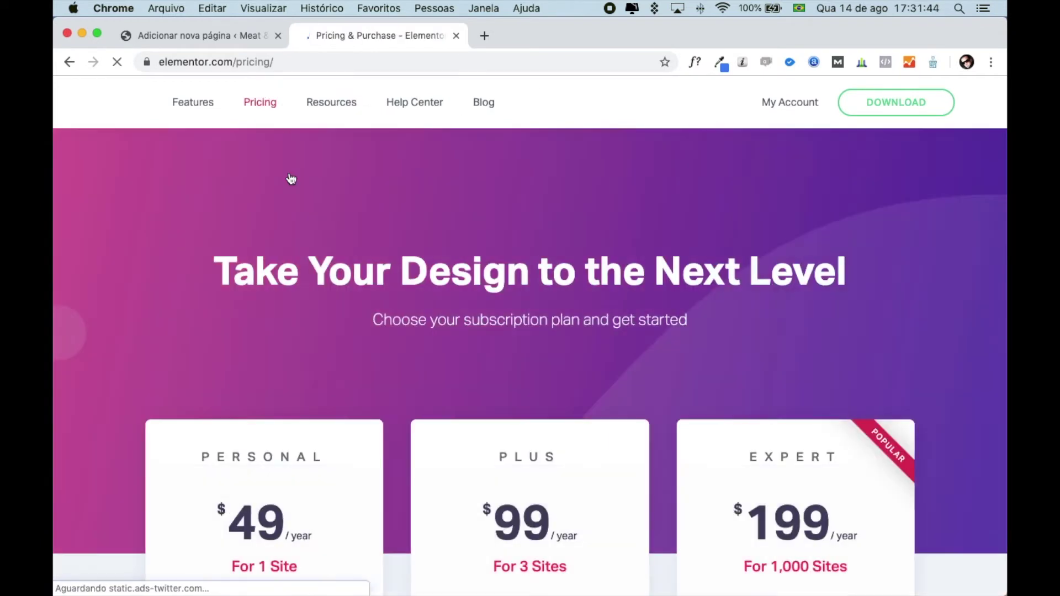
{"action": "scroll", "coordinate": [205, 319], "scroll_direction": "down", "scroll_amount": 5}
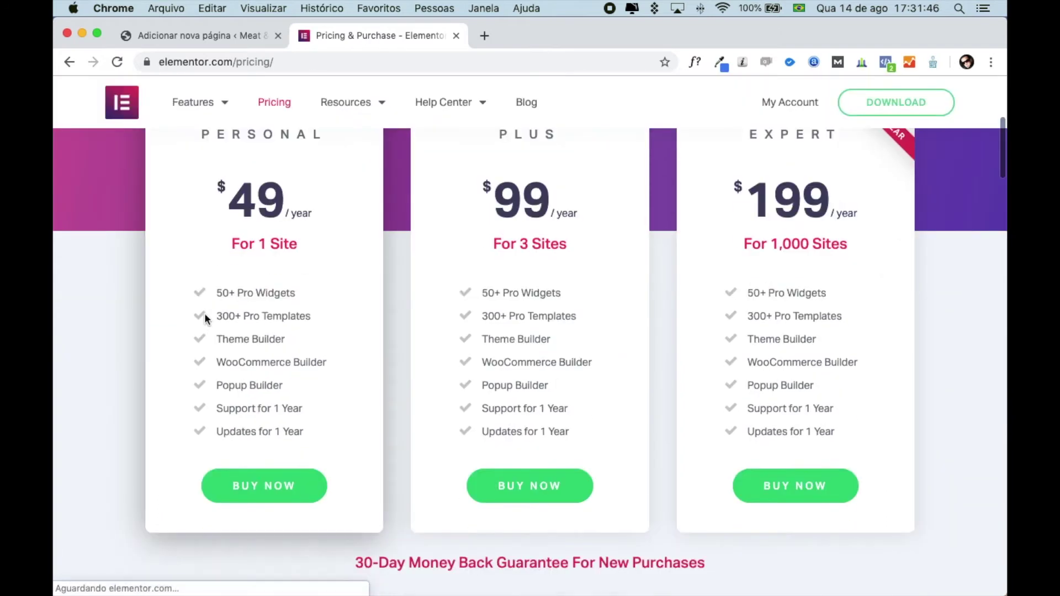
{"action": "scroll", "coordinate": [205, 319], "scroll_direction": "down", "scroll_amount": 1}
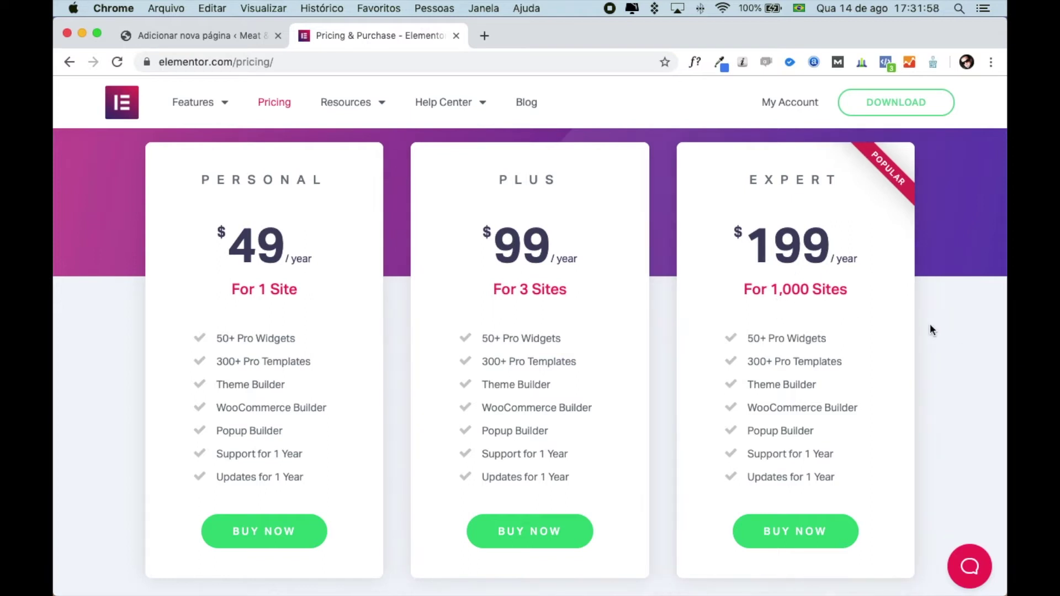
{"action": "scroll", "coordinate": [930, 330], "scroll_direction": "down", "scroll_amount": 4}
{"action": "scroll", "coordinate": [930, 330], "scroll_direction": "up", "scroll_amount": 3}
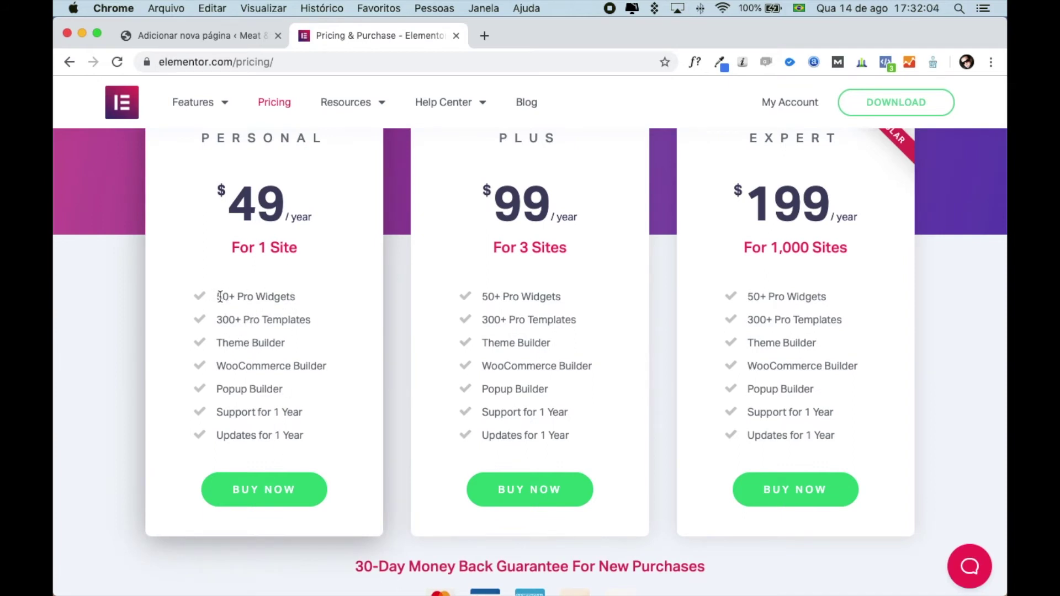
- Examine the Personal plan's included features and its yearly price on the pricing page
{"action": "left_click_drag", "start_coordinate": [294, 298], "coordinate": [244, 299]}
{"action": "left_click", "coordinate": [259, 327]}
{"action": "left_click_drag", "start_coordinate": [310, 325], "coordinate": [221, 348]}
{"action": "left_click_drag", "start_coordinate": [326, 369], "coordinate": [219, 369]}
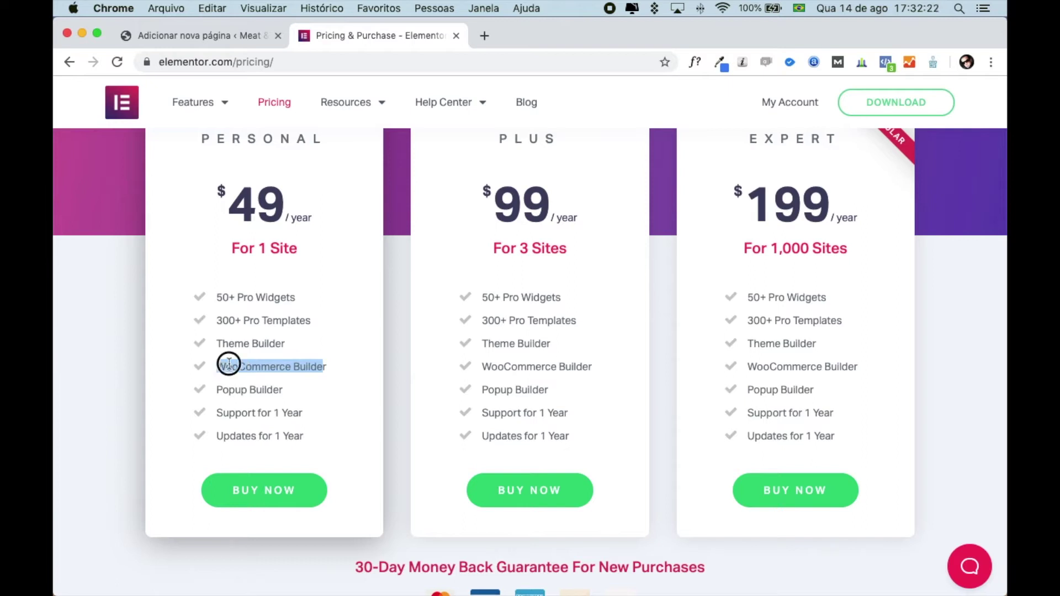
{"action": "left_click", "coordinate": [228, 364]}
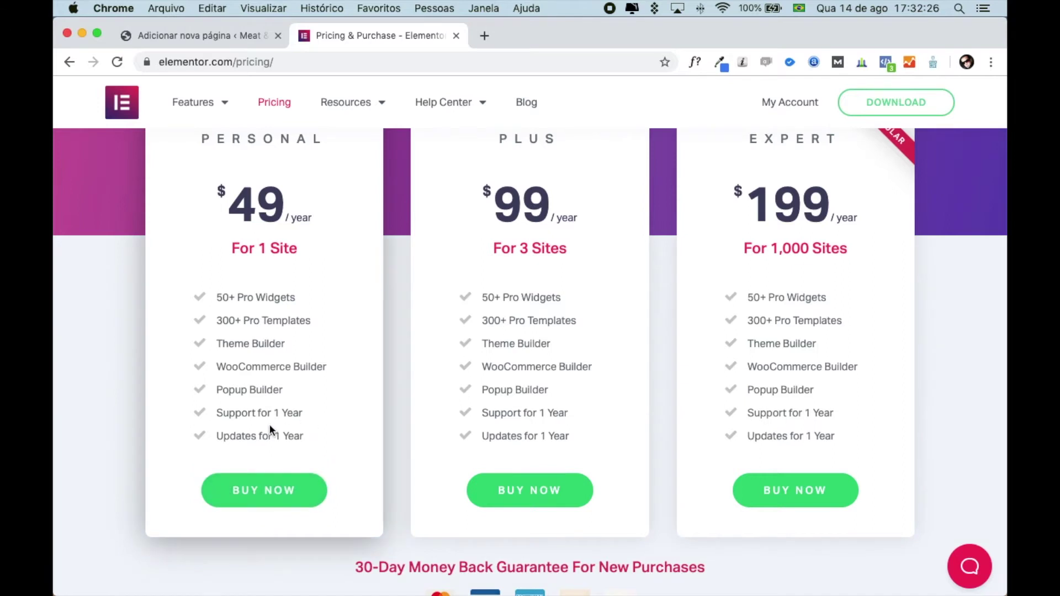
{"action": "scroll", "coordinate": [384, 435], "scroll_direction": "up", "scroll_amount": 5}
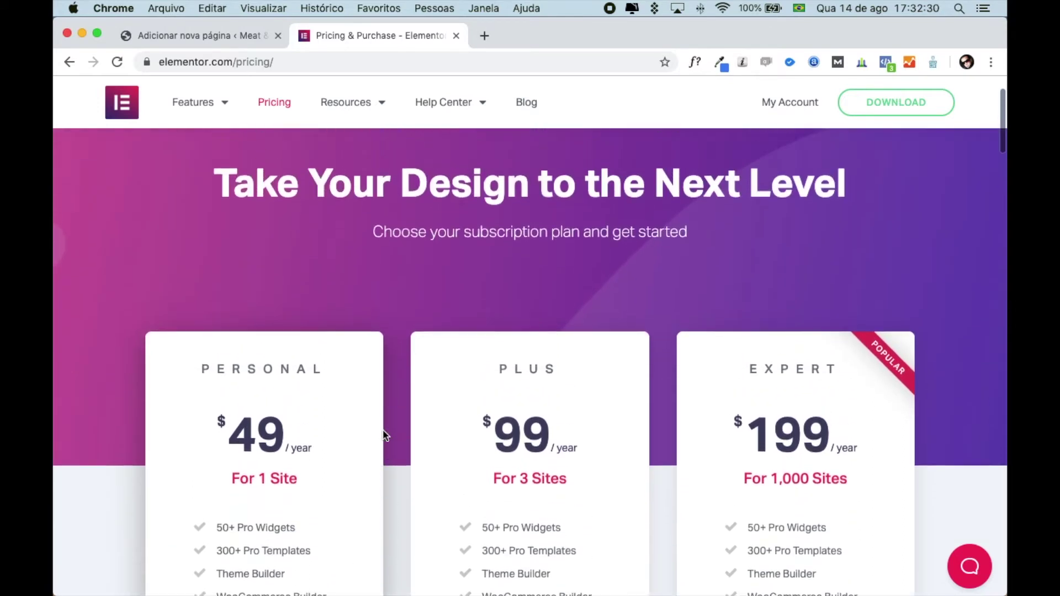
{"action": "scroll", "coordinate": [384, 433], "scroll_direction": "down", "scroll_amount": 5}
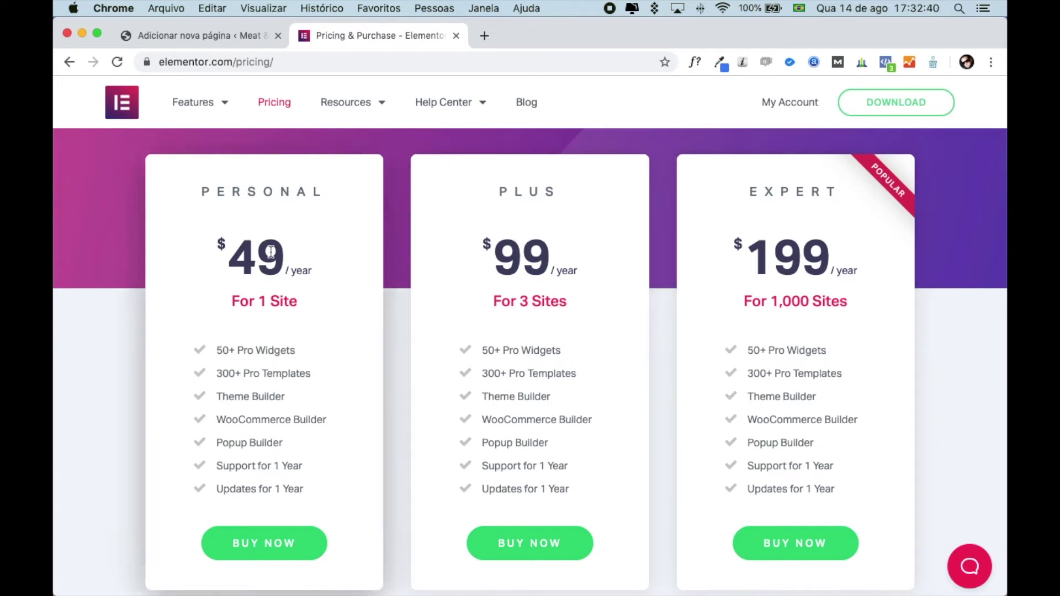
{"action": "left_click_drag", "start_coordinate": [280, 253], "coordinate": [232, 257]}
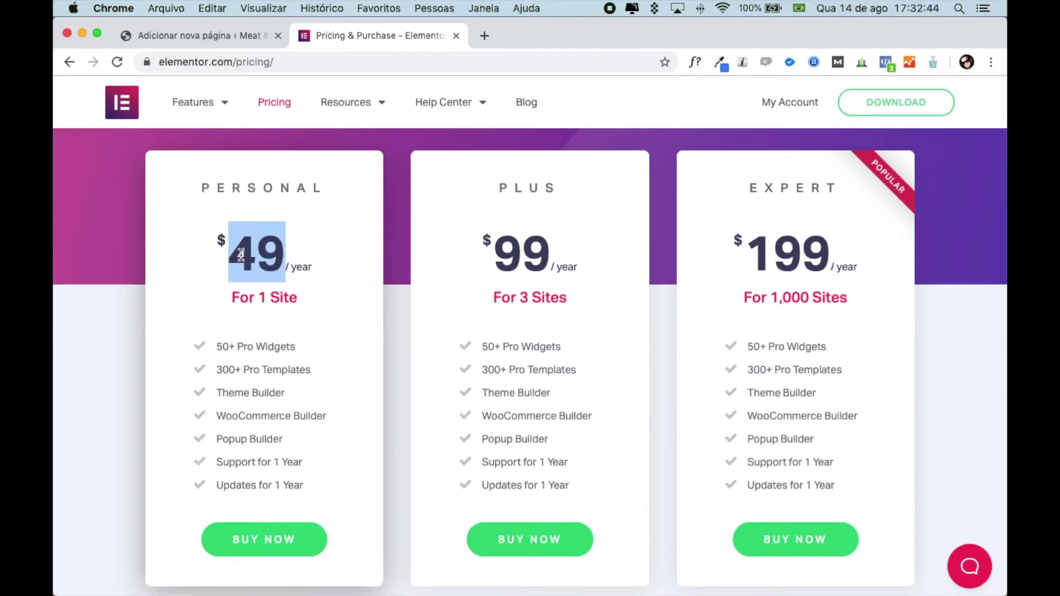
{"action": "left_click", "coordinate": [231, 258]}
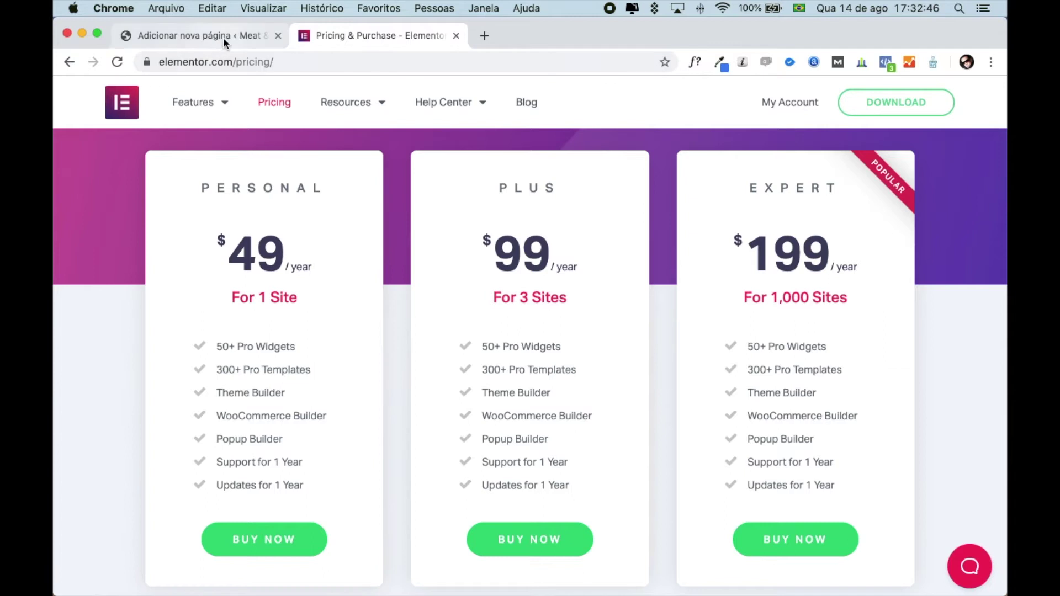
- Return to the new WordPress page and open it in the Elementor editor
{"action": "left_click", "coordinate": [193, 35]}
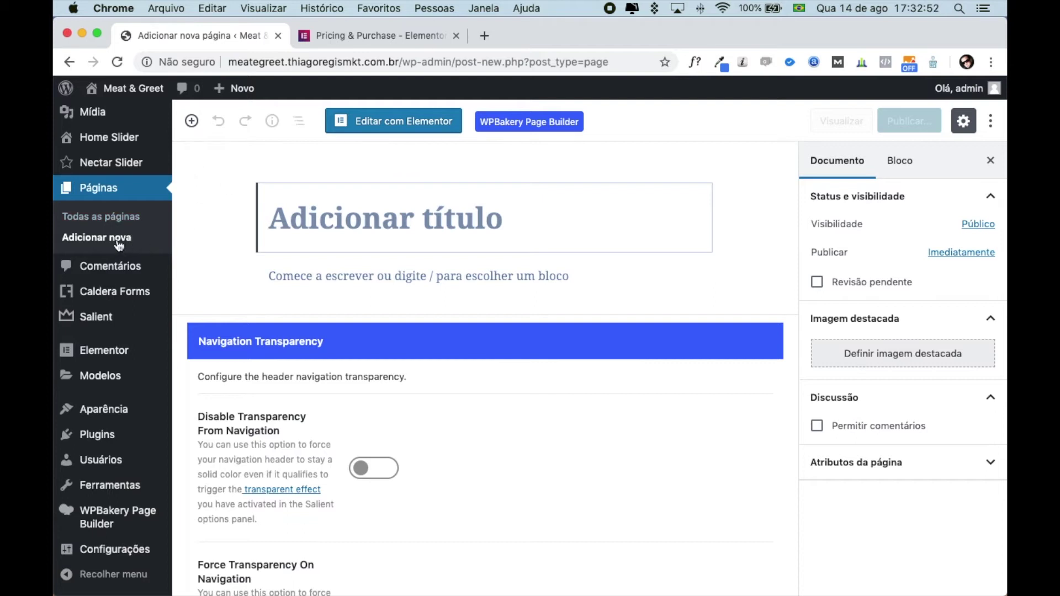
{"action": "left_click", "coordinate": [401, 122]}
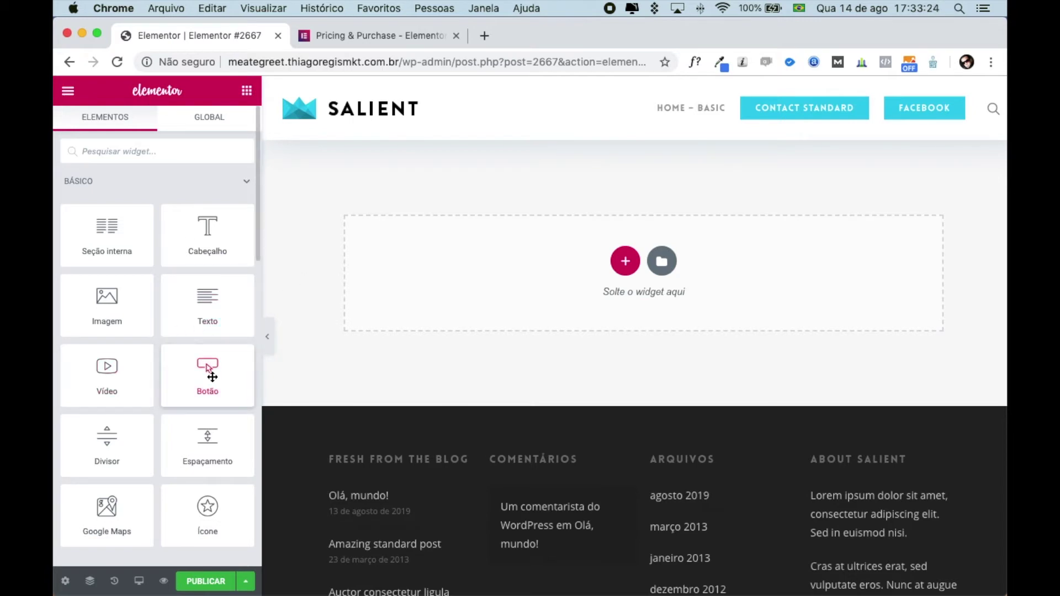
- Examine the available widgets in the Básico, Geral and WordPress groups and the Global widget feature
{"action": "scroll", "coordinate": [194, 361], "scroll_direction": "down", "scroll_amount": 5}
{"action": "scroll", "coordinate": [194, 364], "scroll_direction": "down", "scroll_amount": 10}
{"action": "scroll", "coordinate": [190, 362], "scroll_direction": "up", "scroll_amount": 15}
{"action": "scroll", "coordinate": [193, 377], "scroll_direction": "down", "scroll_amount": 5}
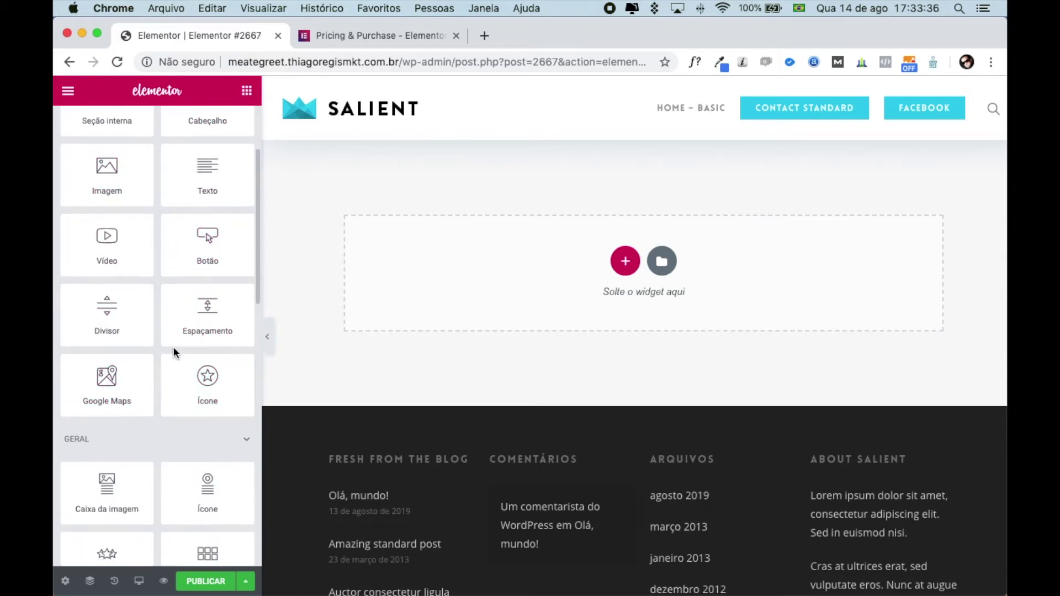
{"action": "scroll", "coordinate": [174, 348], "scroll_direction": "down", "scroll_amount": 5}
{"action": "scroll", "coordinate": [174, 348], "scroll_direction": "down", "scroll_amount": 3}
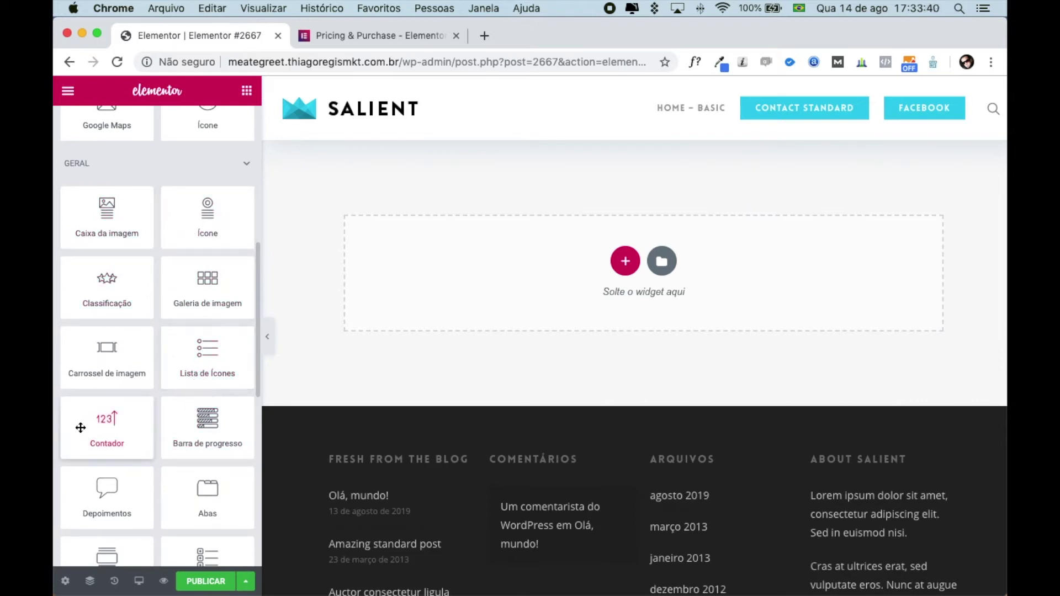
{"action": "scroll", "coordinate": [142, 444], "scroll_direction": "down", "scroll_amount": 10}
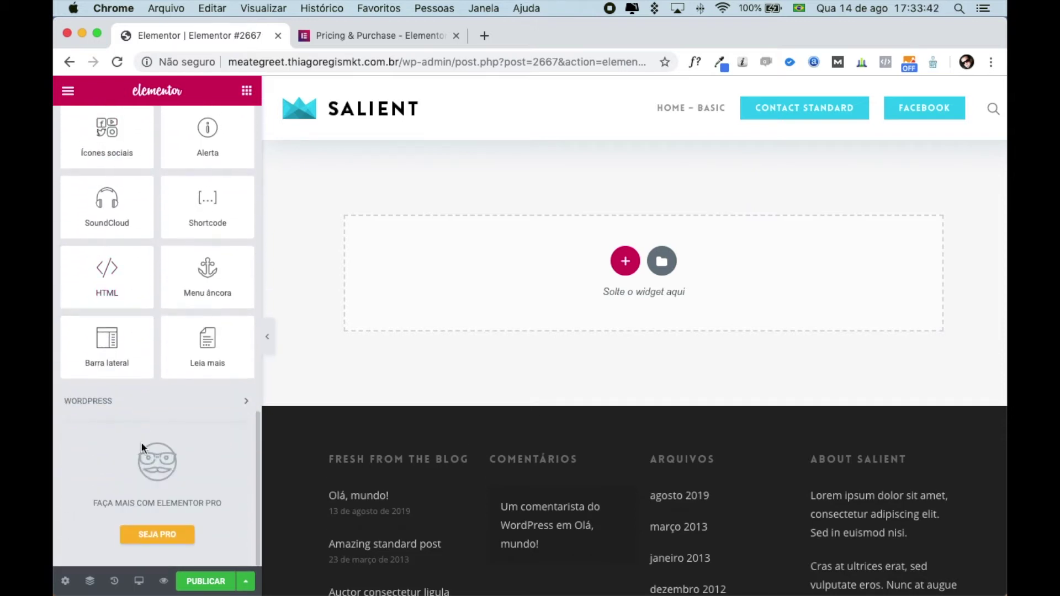
{"action": "scroll", "coordinate": [141, 442], "scroll_direction": "up", "scroll_amount": 20}
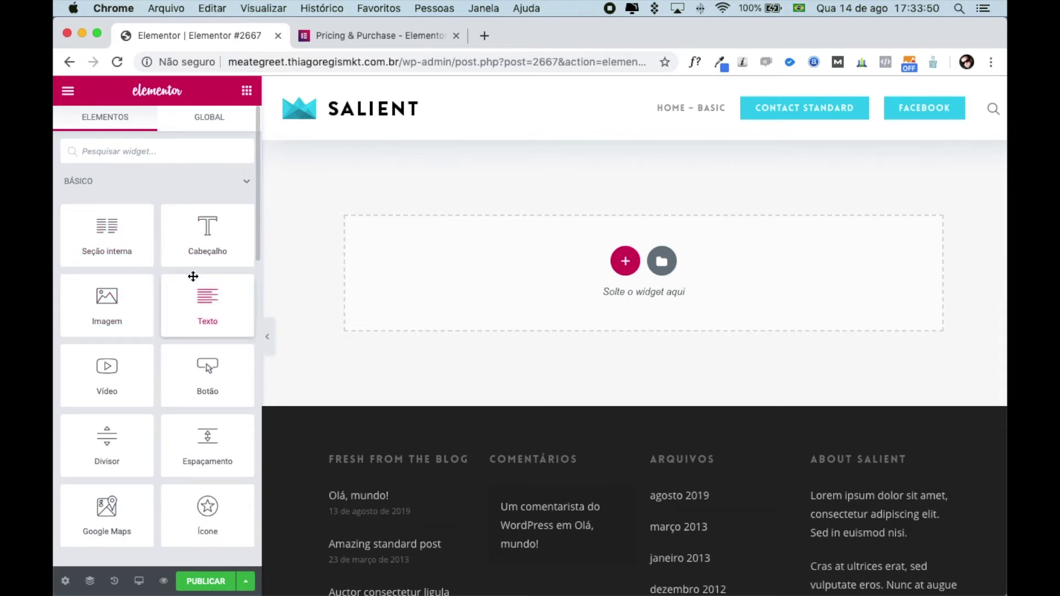
{"action": "left_click", "coordinate": [196, 120]}
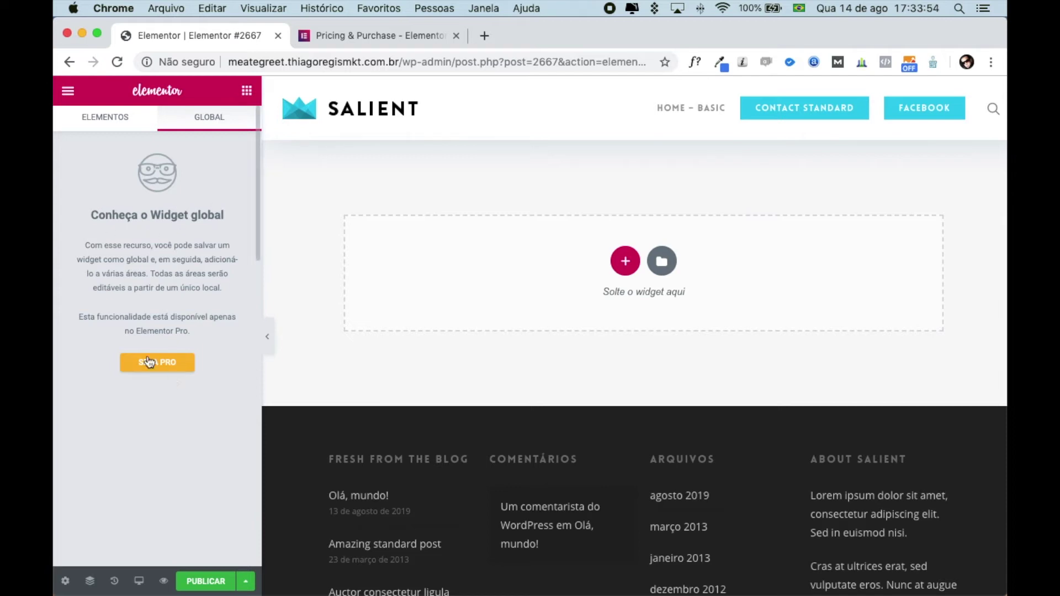
{"action": "left_click", "coordinate": [118, 128]}
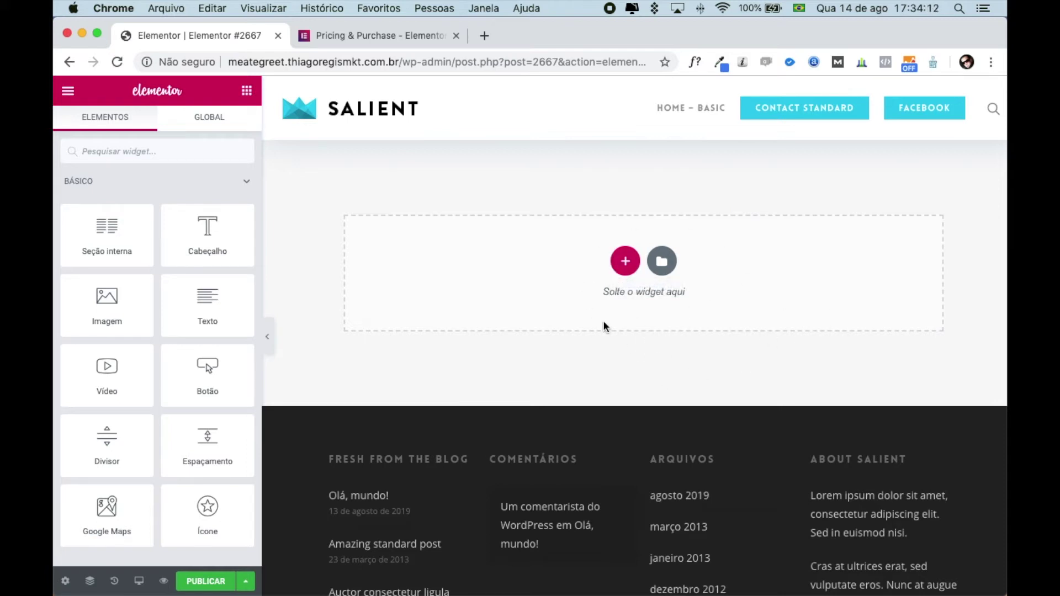
- Add a single-column section to the page and duplicate its column to make two columns side by side
{"action": "left_click", "coordinate": [626, 261]}
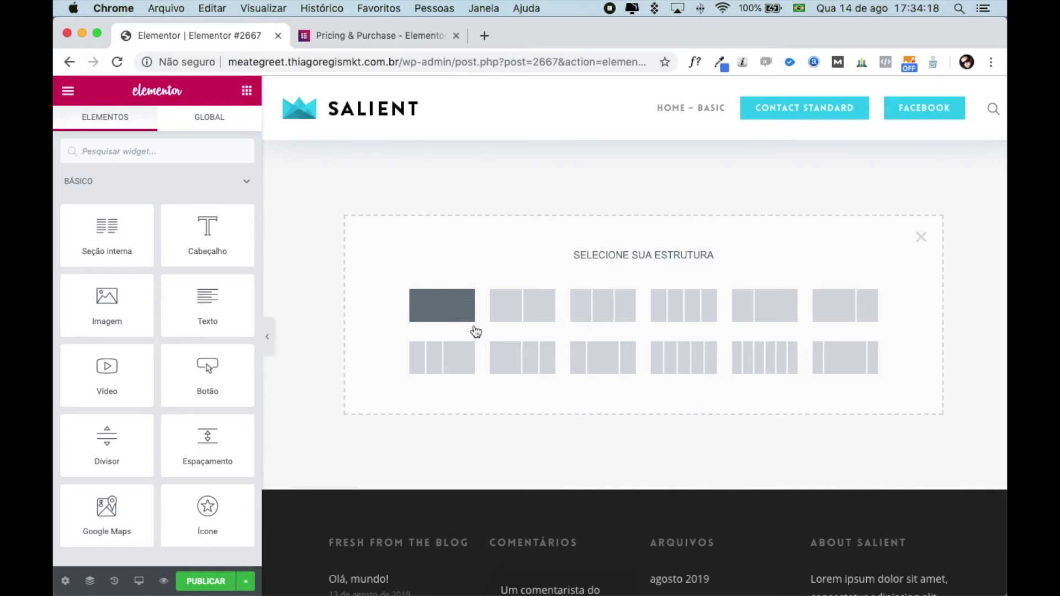
{"action": "left_click", "coordinate": [446, 315]}
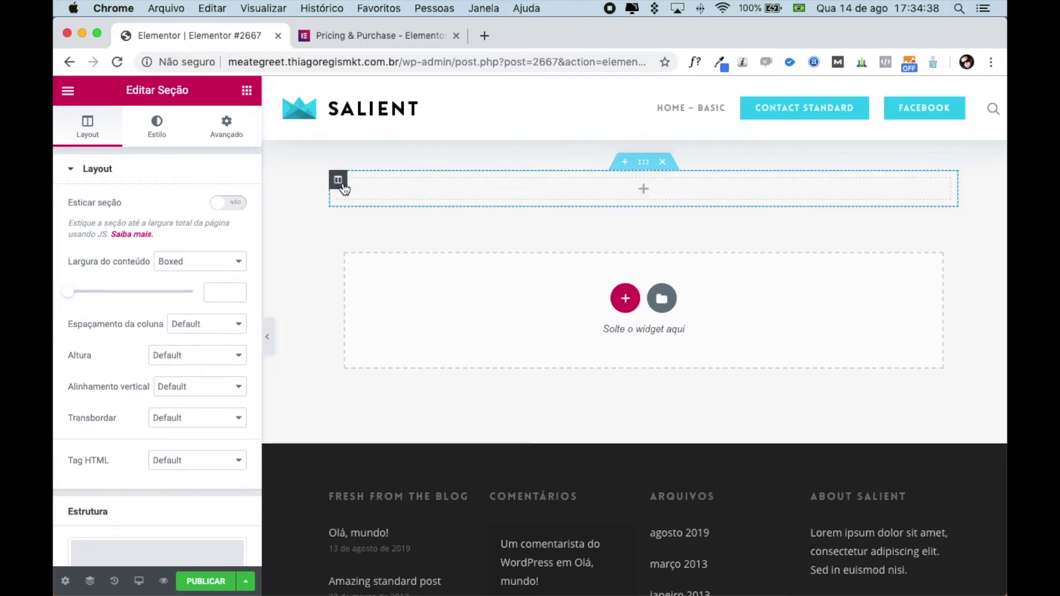
{"action": "left_click", "coordinate": [339, 181]}
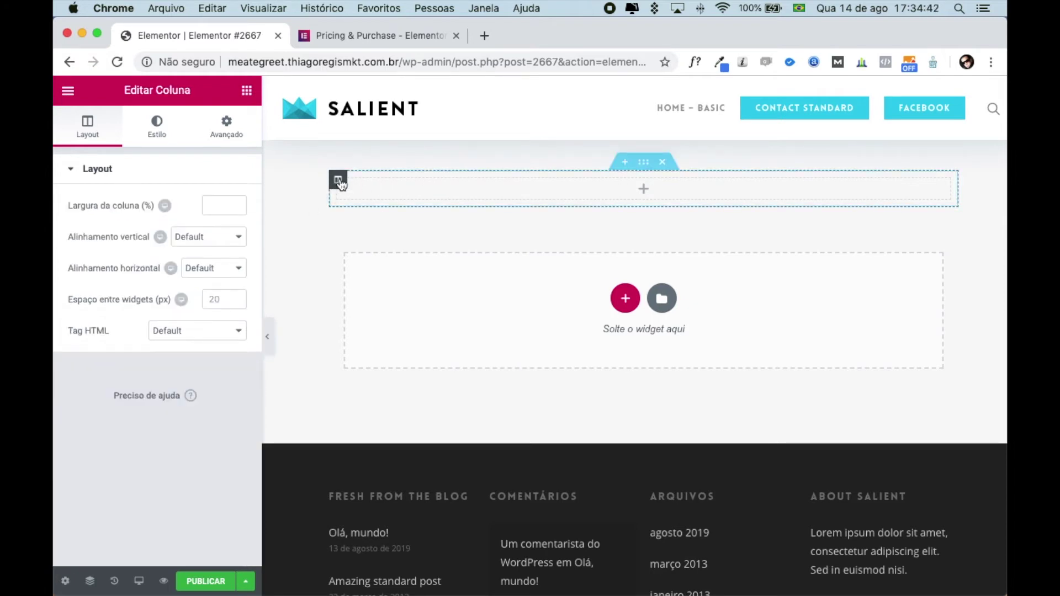
{"action": "right_click", "coordinate": [340, 181]}
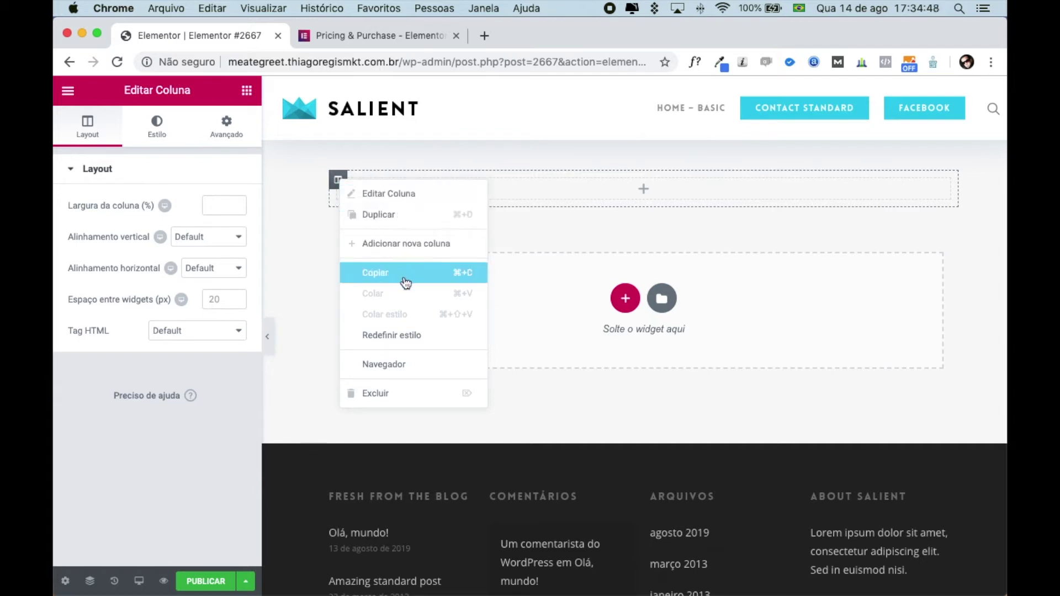
{"action": "left_click", "coordinate": [387, 216]}
{"action": "left_click_drag", "start_coordinate": [653, 179], "coordinate": [705, 192]}
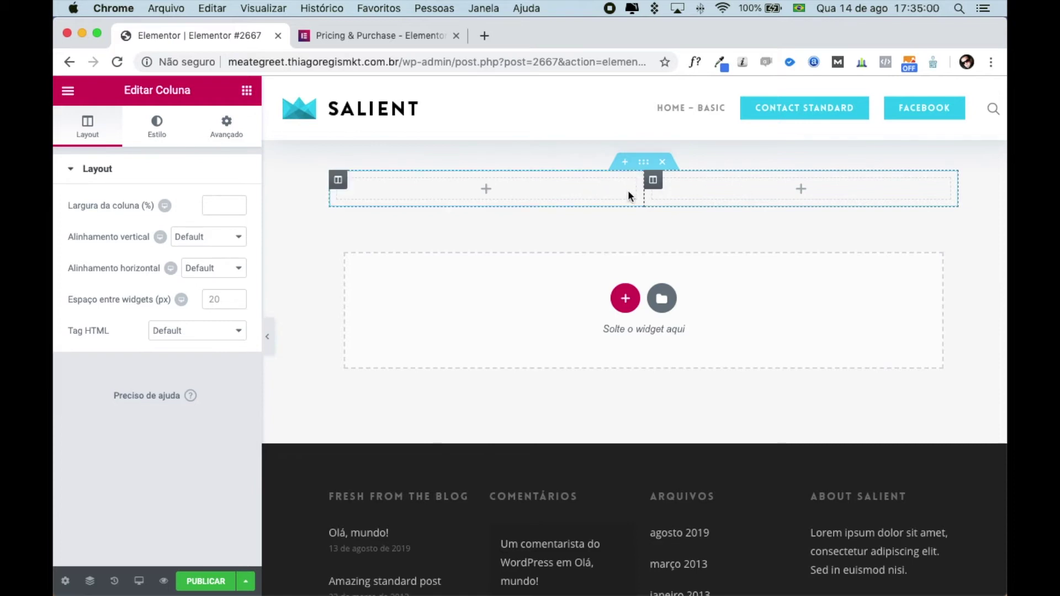
- Add an Imagem widget to the first column and upload imersite-desenvolvendo-sites-lucrativos-com-wordpress.png as its image
{"action": "left_click", "coordinate": [486, 190]}
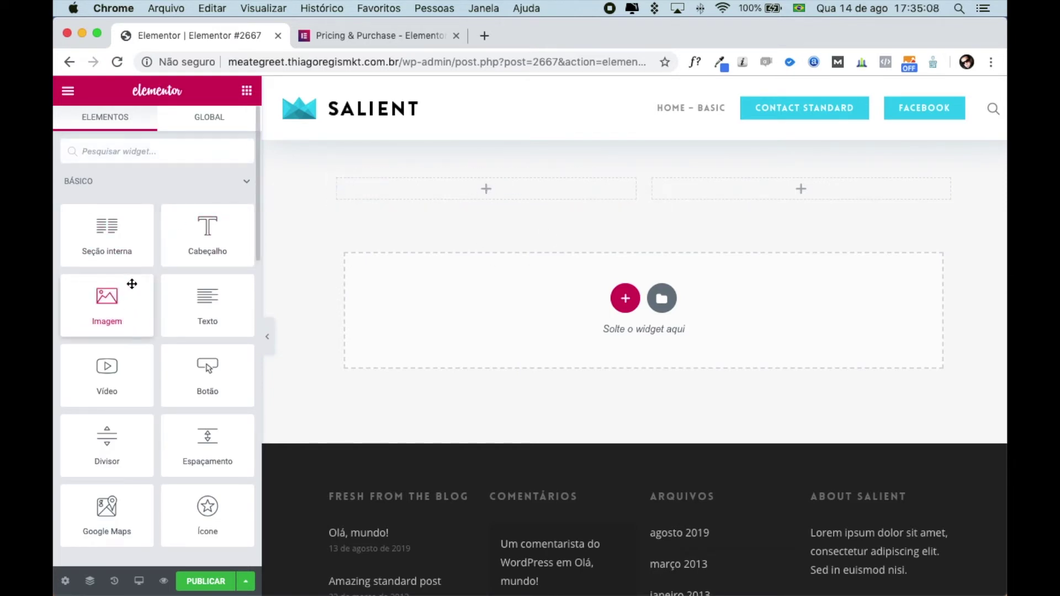
{"action": "left_click_drag", "start_coordinate": [105, 305], "coordinate": [468, 189]}
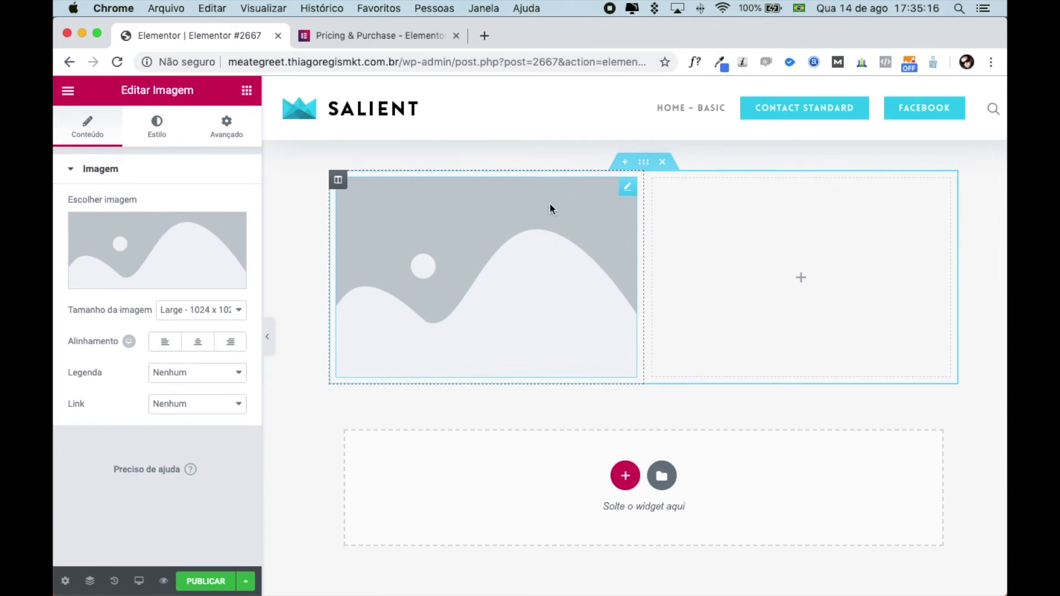
{"action": "mouse_move", "coordinate": [153, 245]}
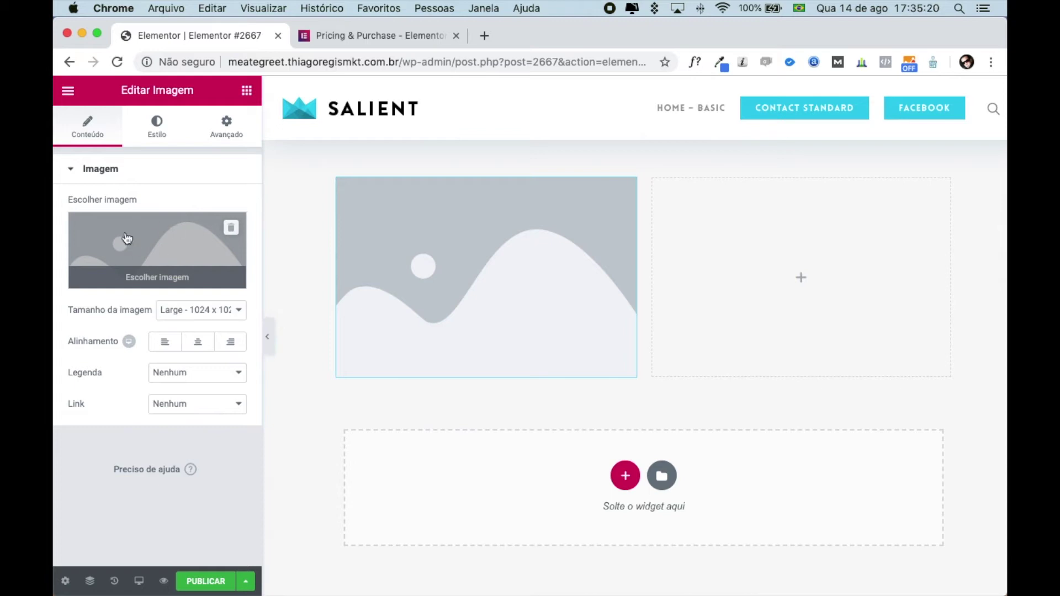
{"action": "left_click", "coordinate": [171, 254]}
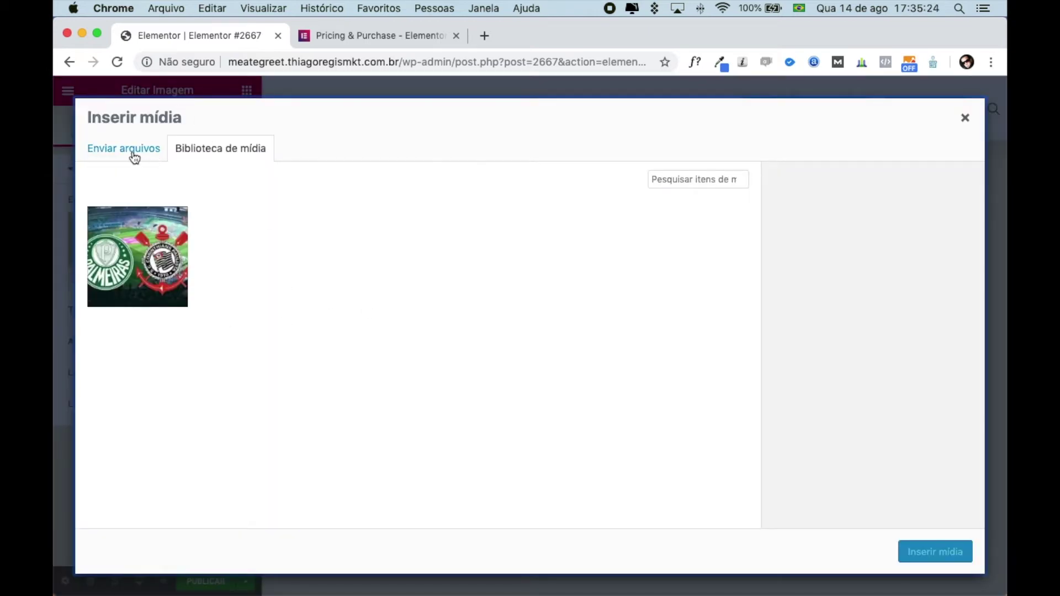
{"action": "left_click", "coordinate": [133, 157]}
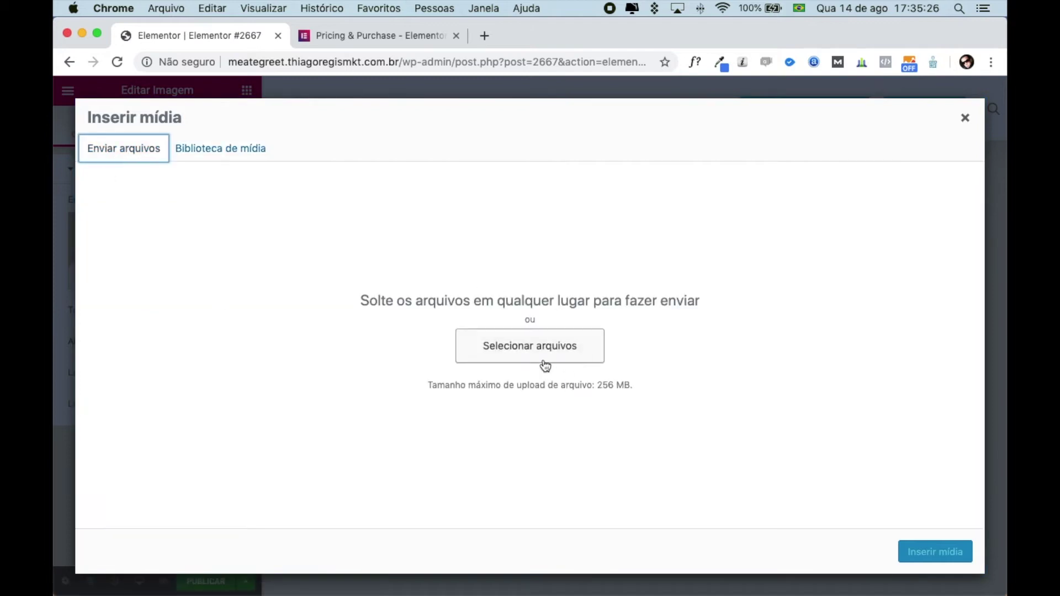
{"action": "left_click", "coordinate": [520, 352]}
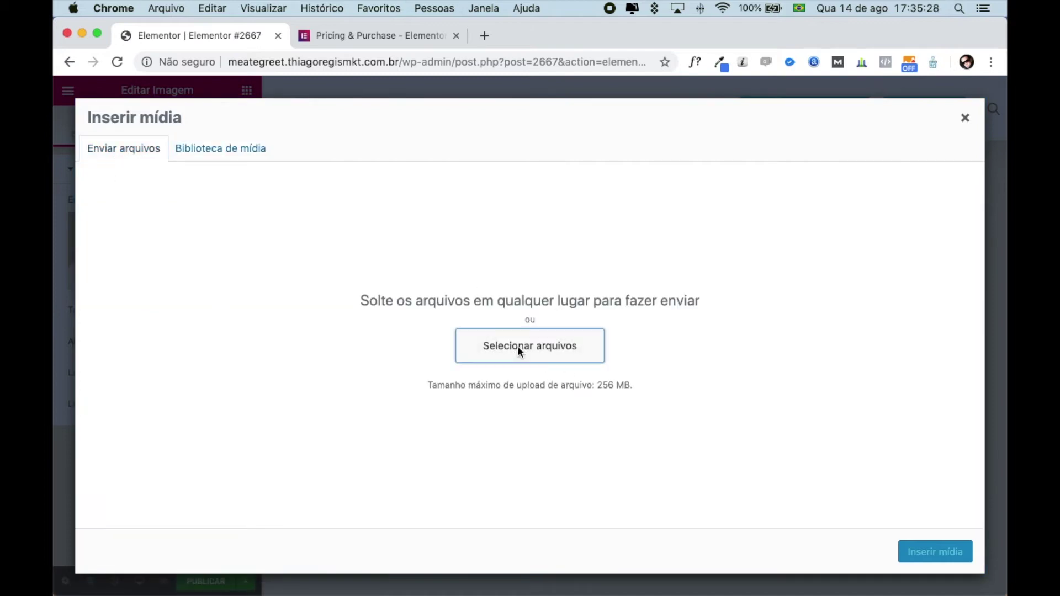
{"action": "left_click", "coordinate": [292, 230]}
{"action": "double_click", "coordinate": [463, 131]}
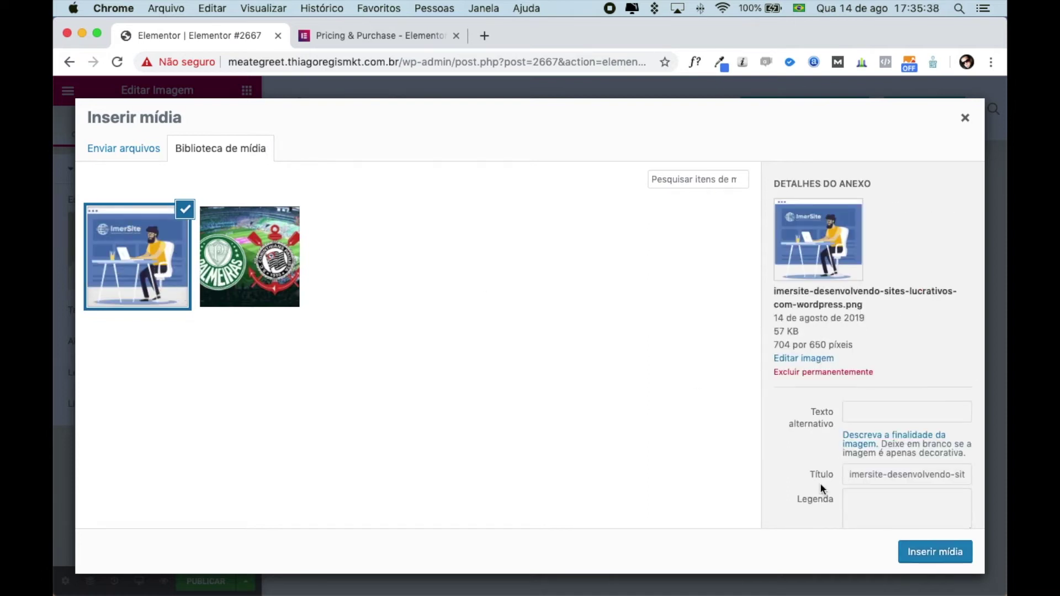
{"action": "left_click", "coordinate": [939, 554]}
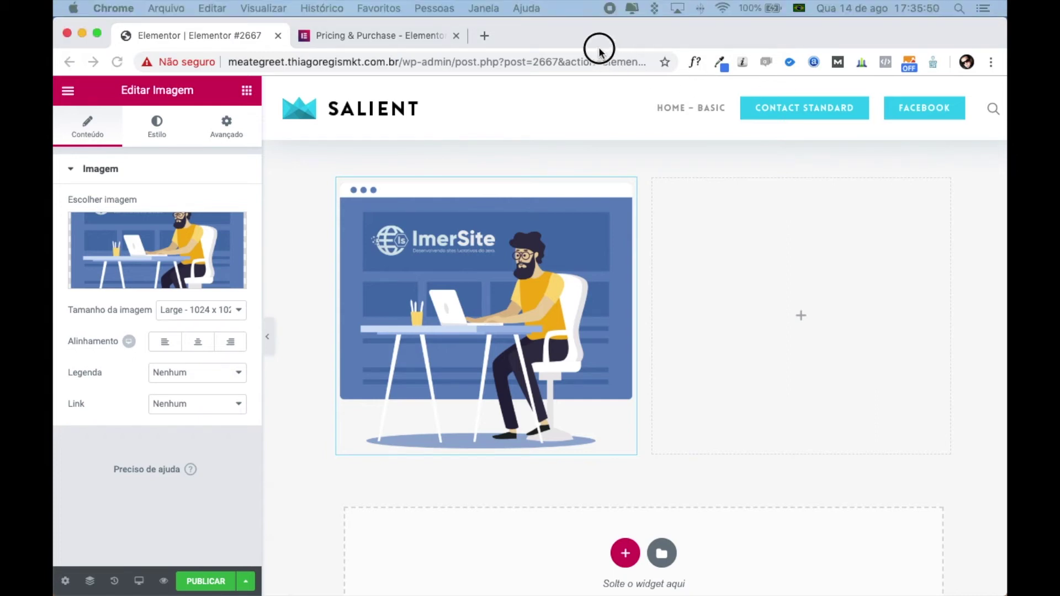
- Bring the ImerSite page into this browser window as a tab and copy its full headline starting with "Aprenda a Criar Sites"
{"action": "left_click_drag", "start_coordinate": [601, 48], "coordinate": [367, 38]}
{"action": "scroll", "coordinate": [468, 371], "scroll_direction": "down", "scroll_amount": 5}
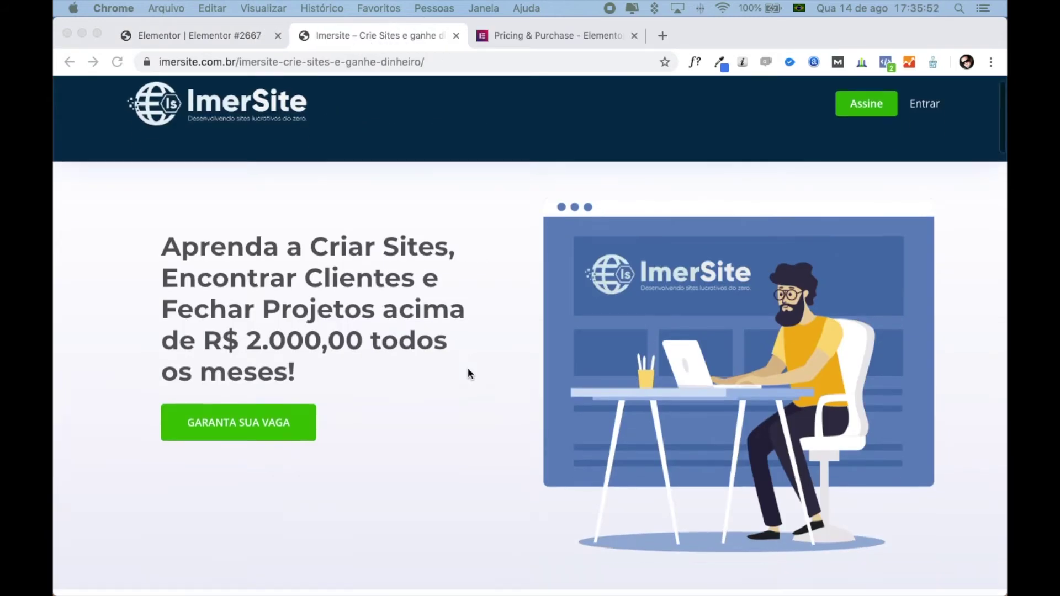
{"action": "scroll", "coordinate": [468, 373], "scroll_direction": "up", "scroll_amount": 3}
{"action": "scroll", "coordinate": [468, 374], "scroll_direction": "up", "scroll_amount": 2}
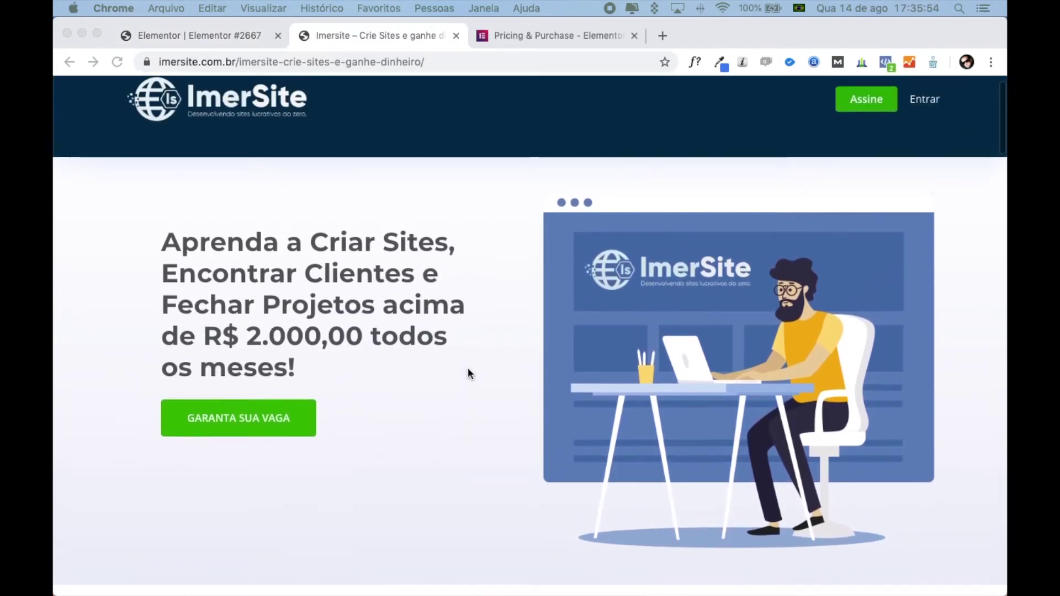
{"action": "scroll", "coordinate": [468, 374], "scroll_direction": "down", "scroll_amount": 5}
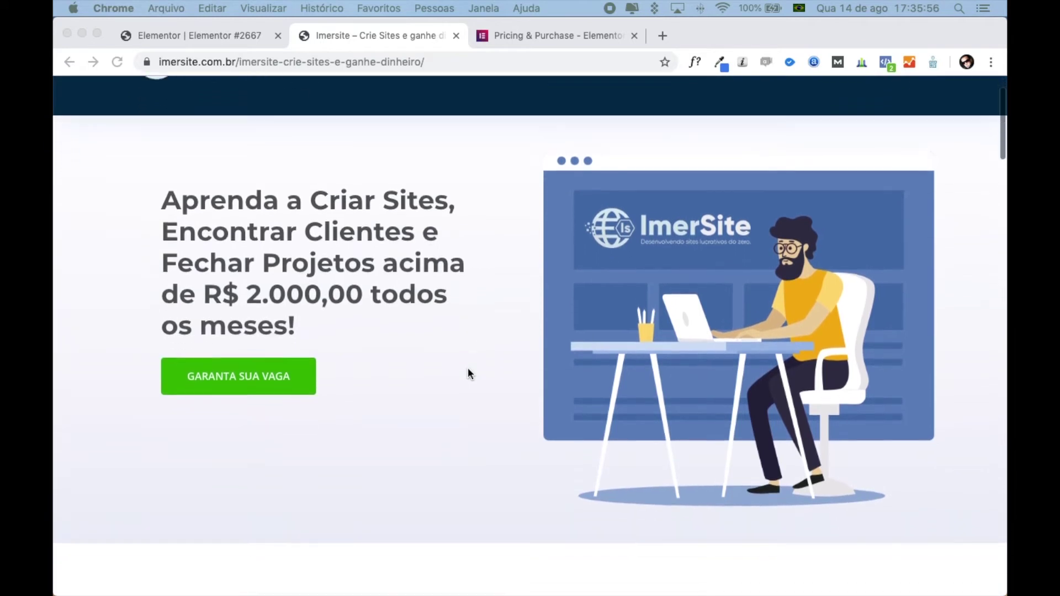
{"action": "scroll", "coordinate": [469, 374], "scroll_direction": "up", "scroll_amount": 2}
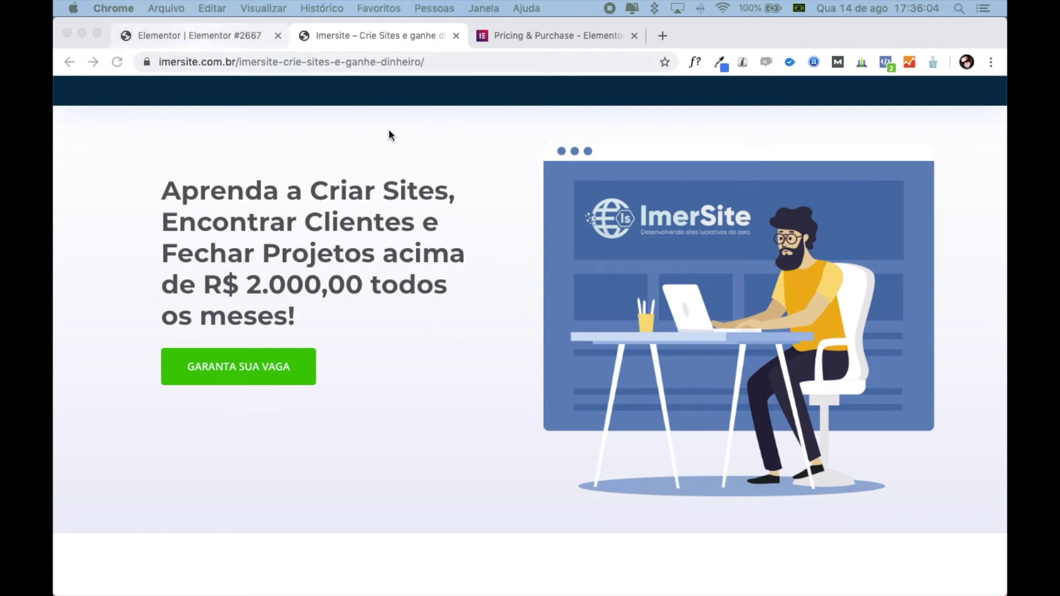
{"action": "left_click", "coordinate": [173, 190]}
{"action": "left_click_drag", "start_coordinate": [164, 194], "coordinate": [299, 316]}
{"action": "key", "text": "super+c"}
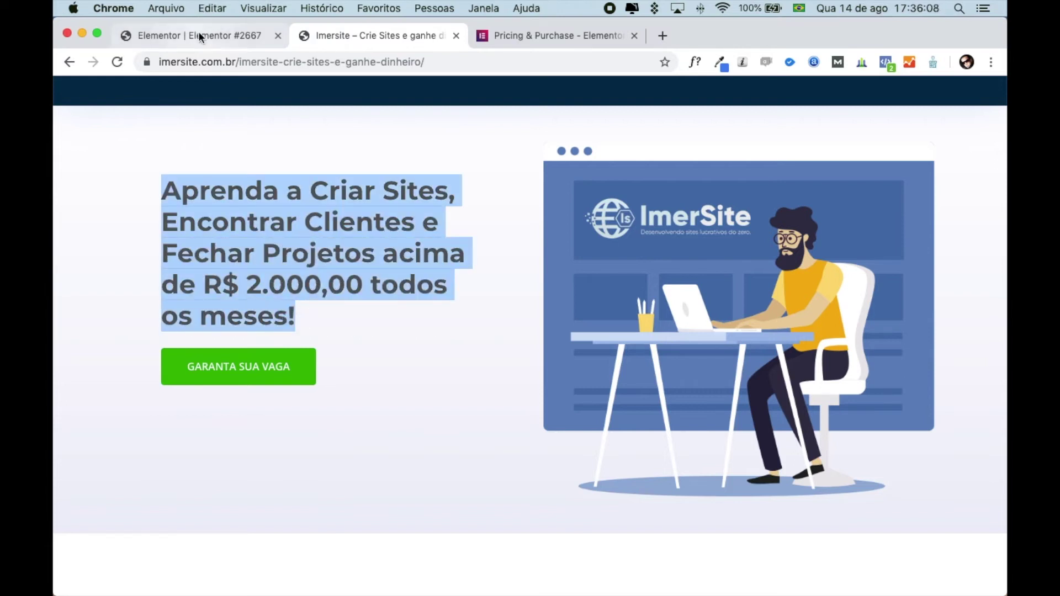
- Return to the Elementor page and move the image into the second column, matching the layout of the ImerSite page
{"action": "left_click", "coordinate": [199, 36]}
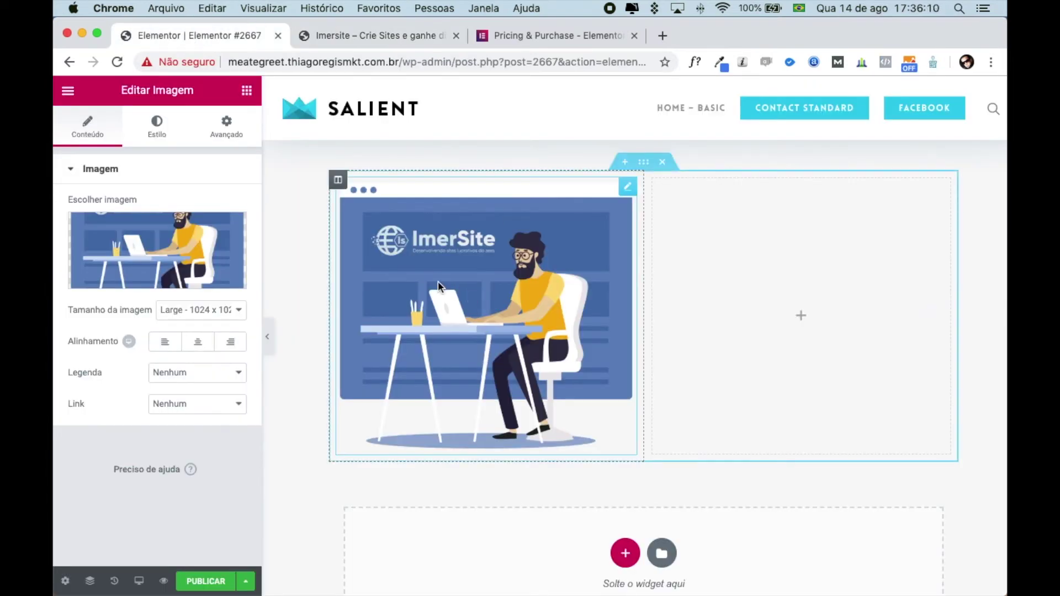
{"action": "left_click_drag", "start_coordinate": [464, 276], "coordinate": [735, 193]}
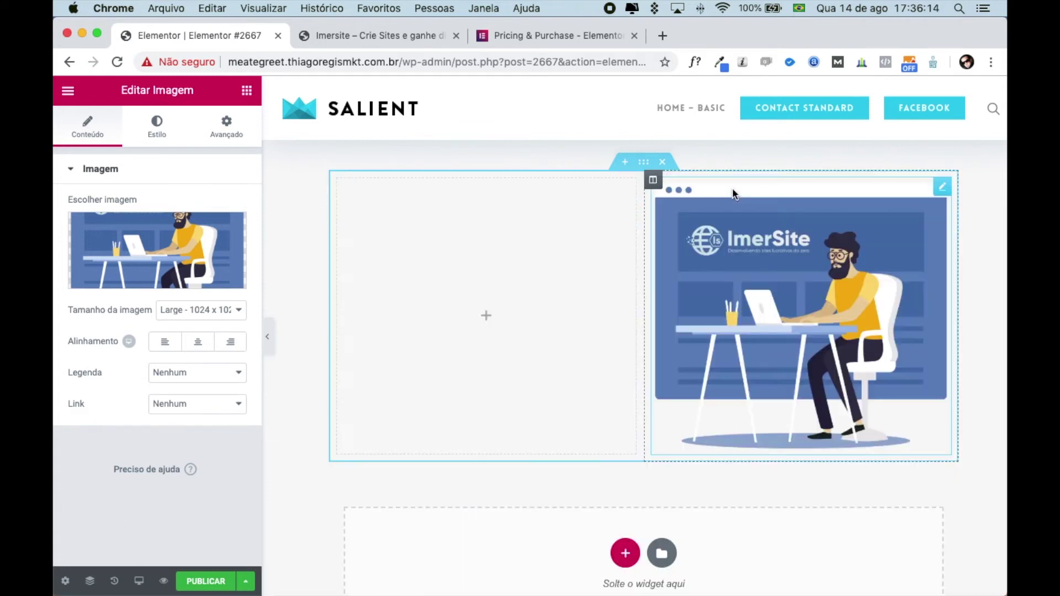
{"action": "left_click", "coordinate": [357, 36]}
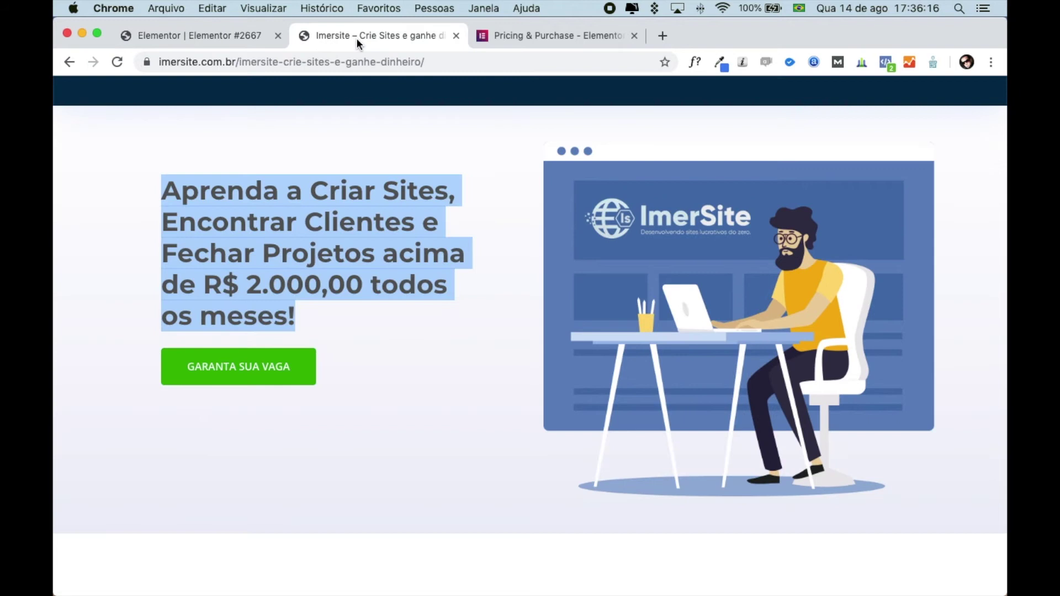
{"action": "left_click", "coordinate": [192, 37]}
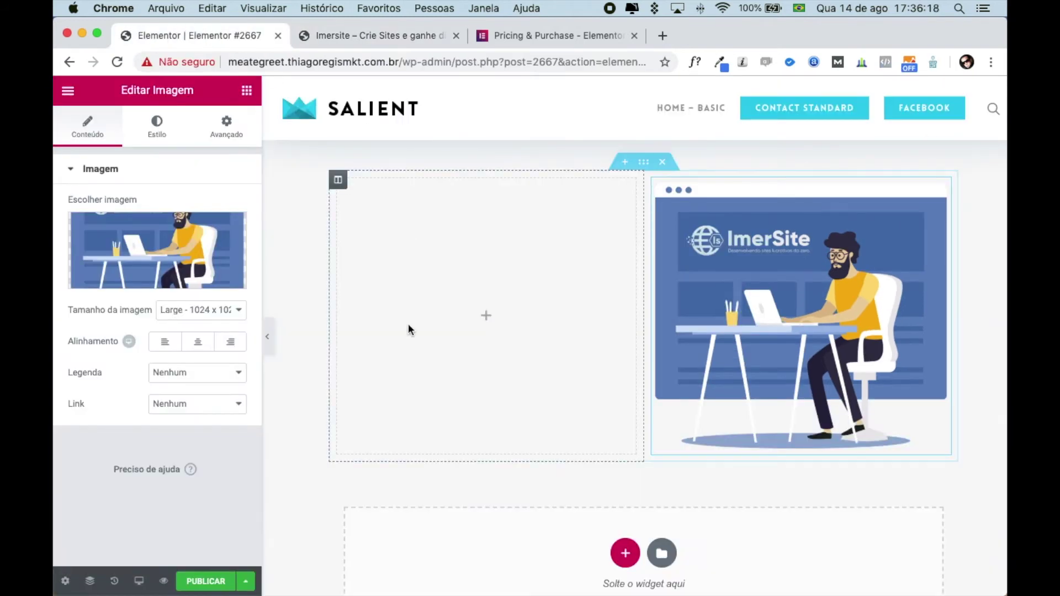
{"action": "left_click", "coordinate": [362, 36]}
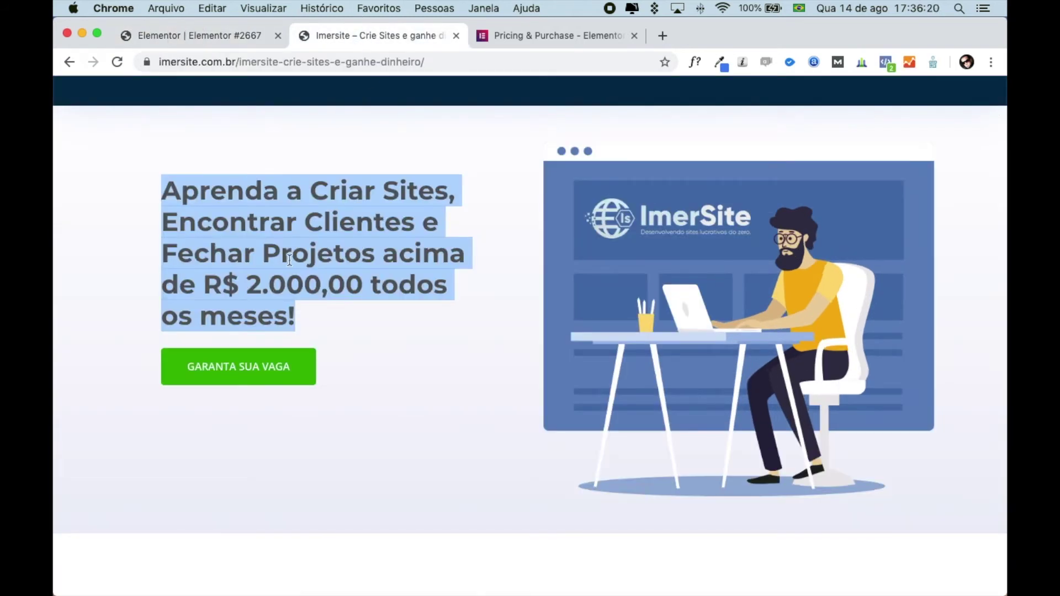
{"action": "left_click", "coordinate": [234, 37]}
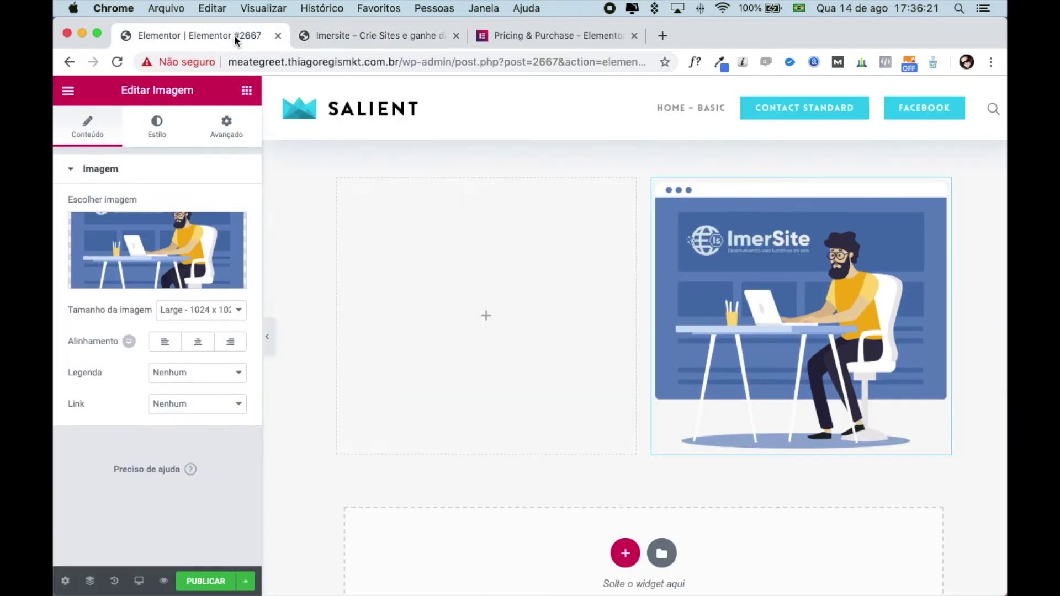
- Add a Texto widget to the empty first column and replace its placeholder text with the copied ImerSite headline
{"action": "left_click", "coordinate": [490, 316]}
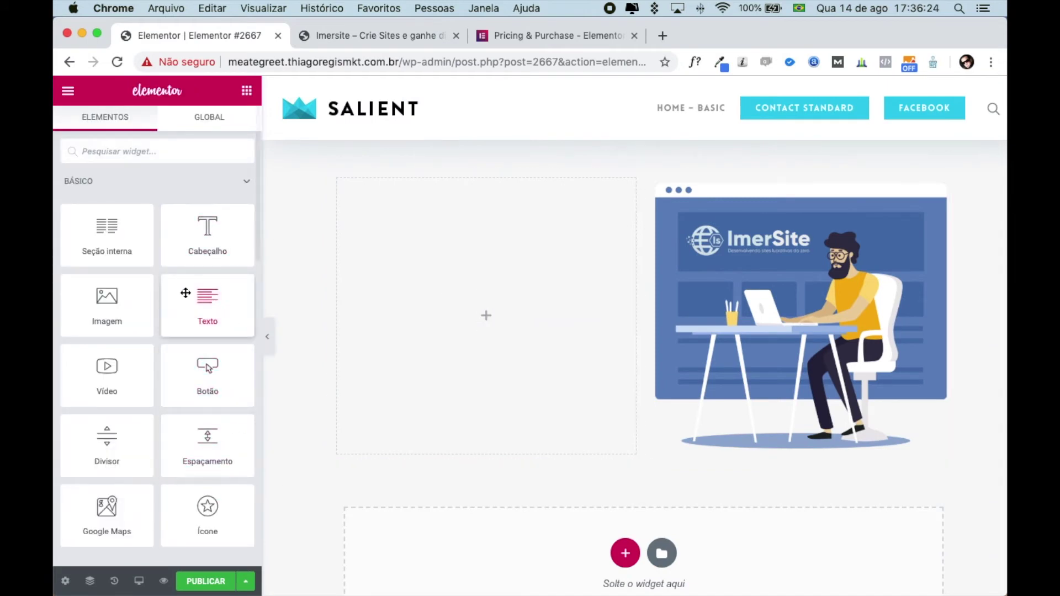
{"action": "left_click_drag", "start_coordinate": [209, 298], "coordinate": [428, 298]}
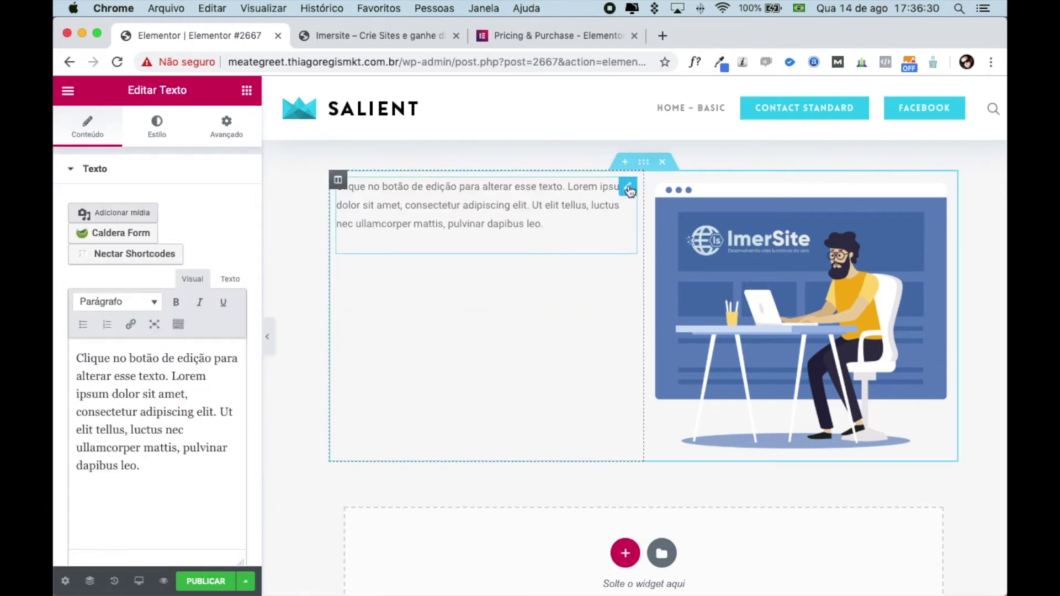
{"action": "left_click", "coordinate": [528, 215]}
{"action": "key", "text": "super+a"}
{"action": "key", "text": "super+v"}
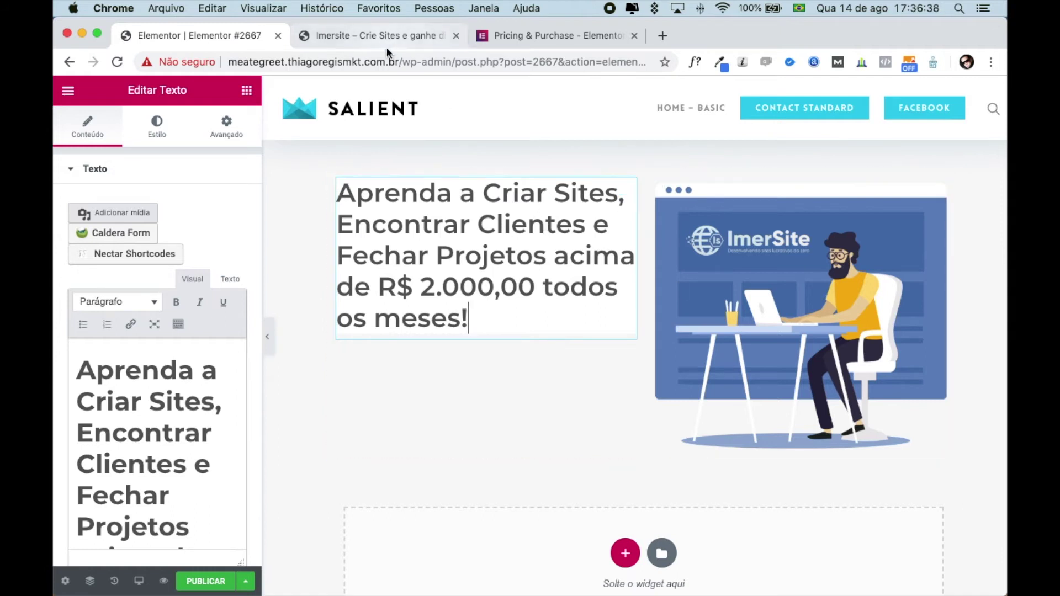
- Add a Botão widget below the headline in the first column, following the ImerSite page's layout
{"action": "left_click", "coordinate": [383, 33]}
{"action": "left_click", "coordinate": [177, 33]}
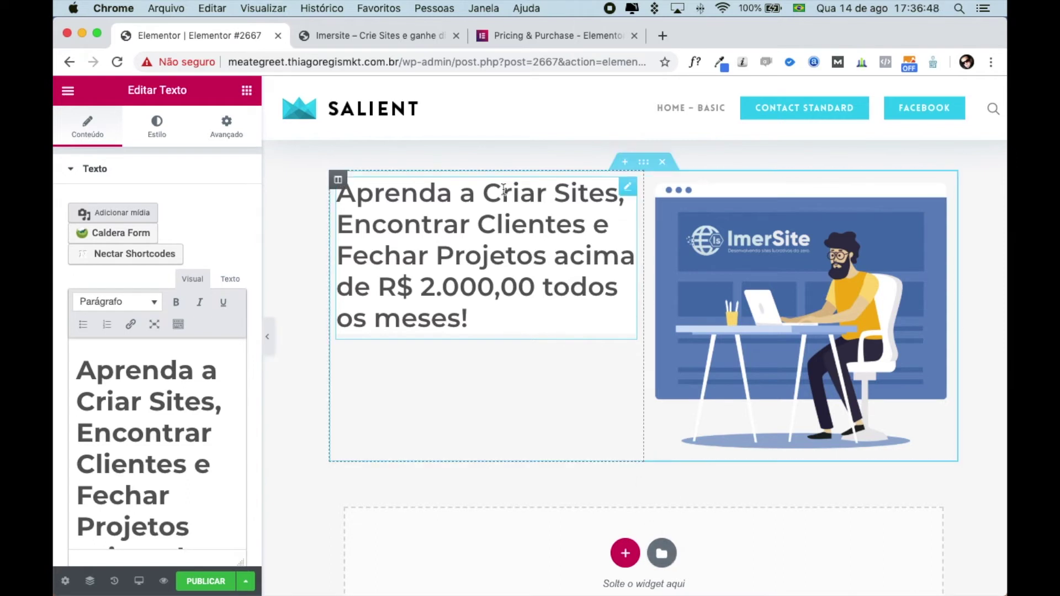
{"action": "left_click", "coordinate": [338, 182]}
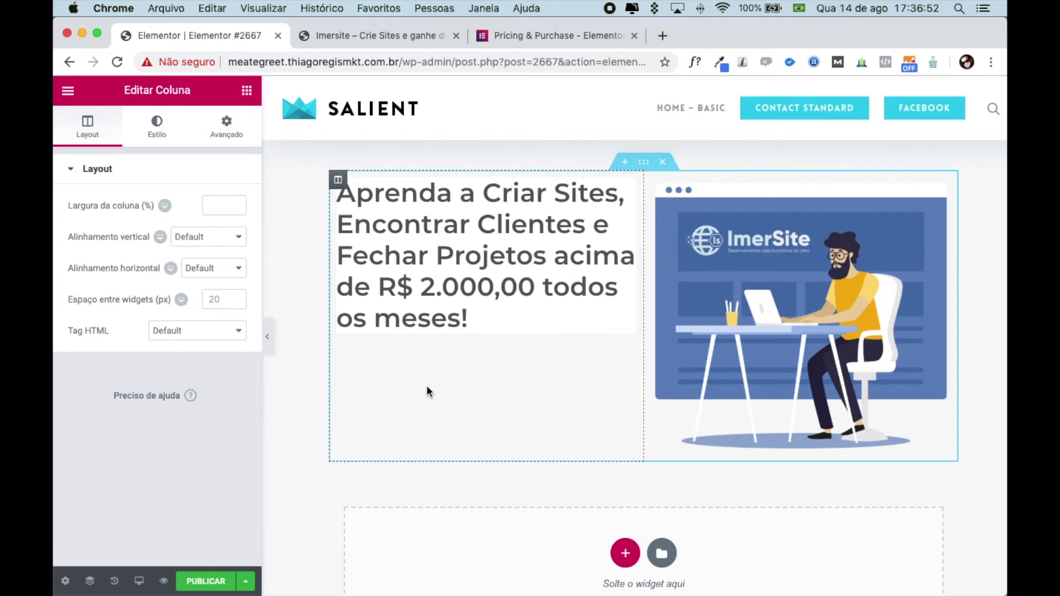
{"action": "left_click", "coordinate": [247, 91]}
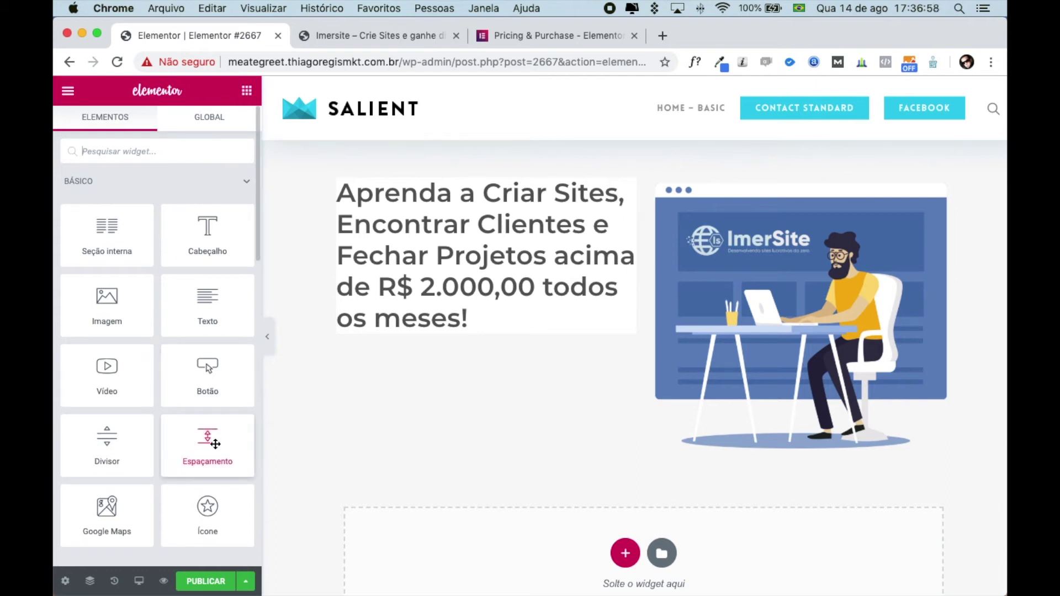
{"action": "left_click_drag", "start_coordinate": [204, 373], "coordinate": [467, 339]}
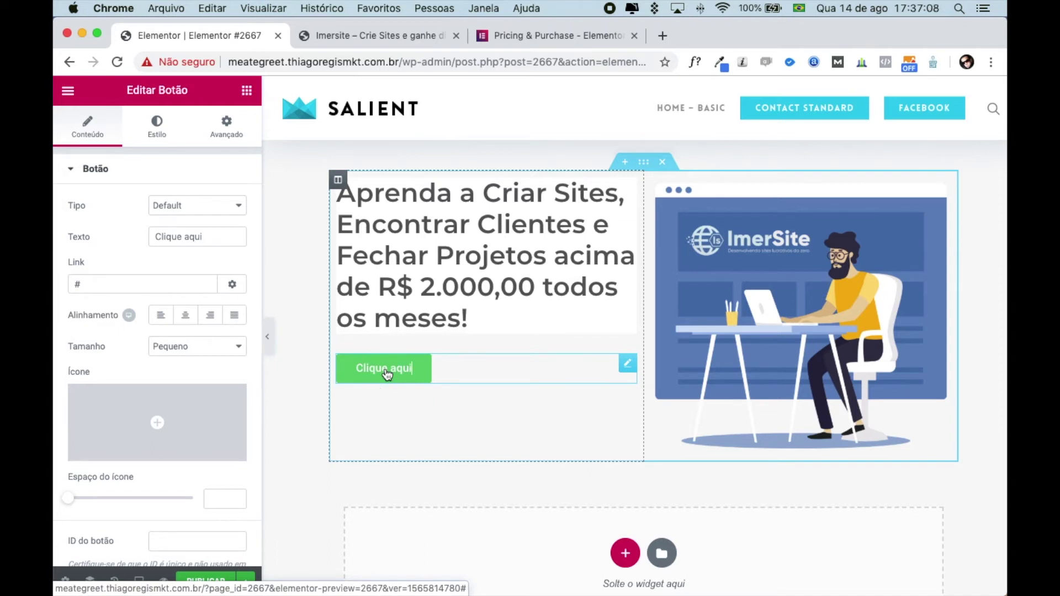
- Check the button on the ImerSite page and replace the new button's label with "Garanta sua Vaga!"
{"action": "left_click", "coordinate": [366, 33]}
{"action": "left_click", "coordinate": [215, 36]}
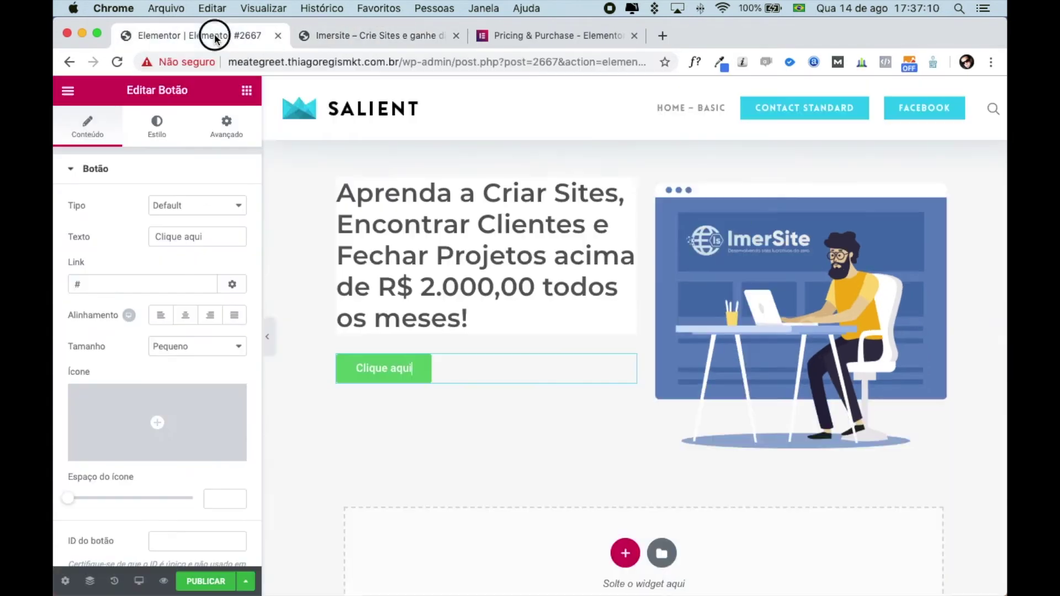
{"action": "left_click", "coordinate": [387, 369]}
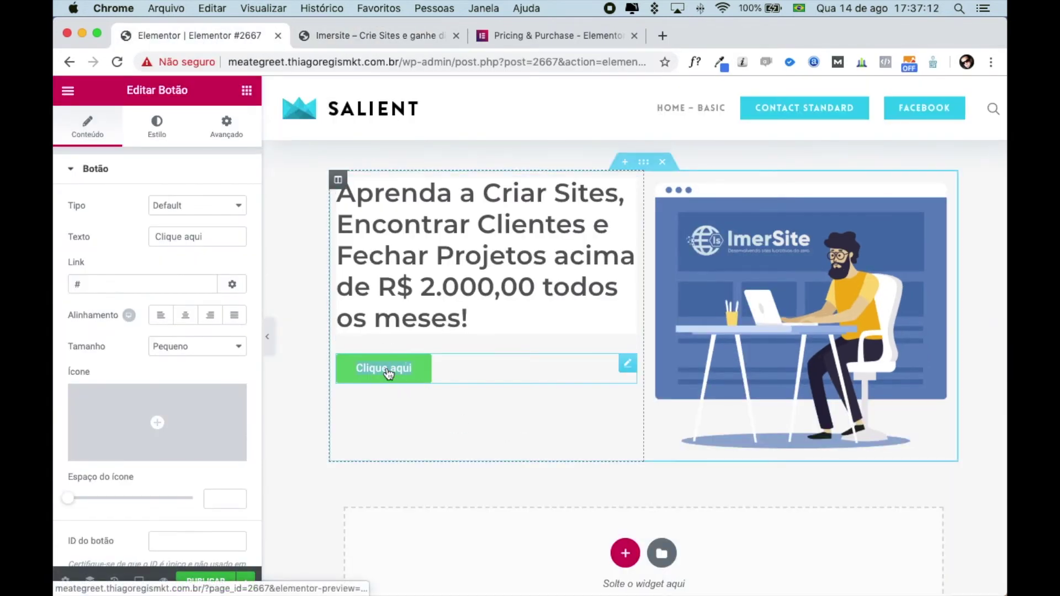
{"action": "triple_click", "coordinate": [389, 370]}
{"action": "type", "text": "Garanta"}
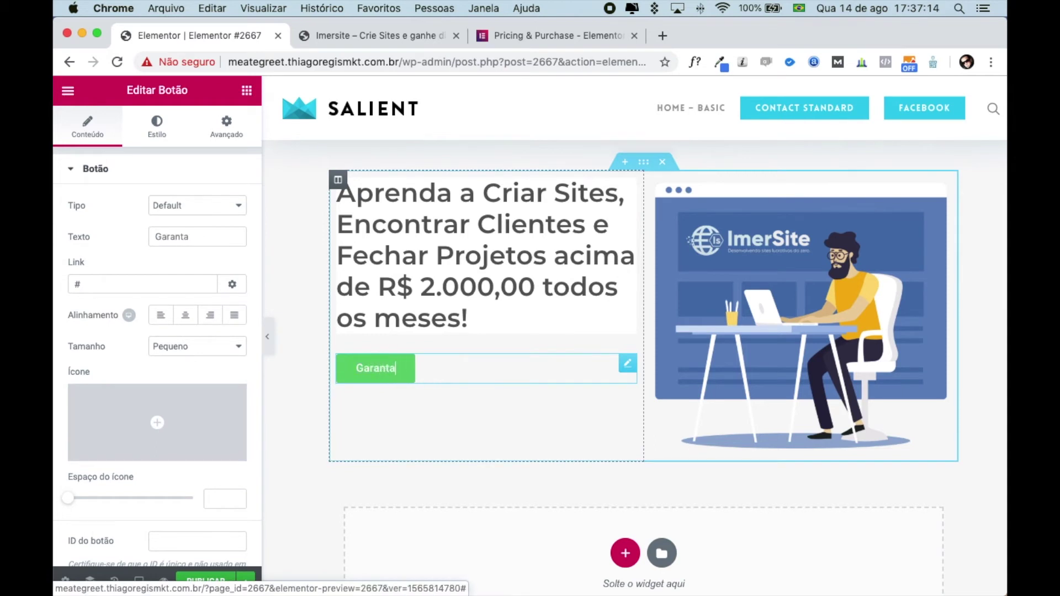
{"action": "type", "text": " sua Vaga!"}
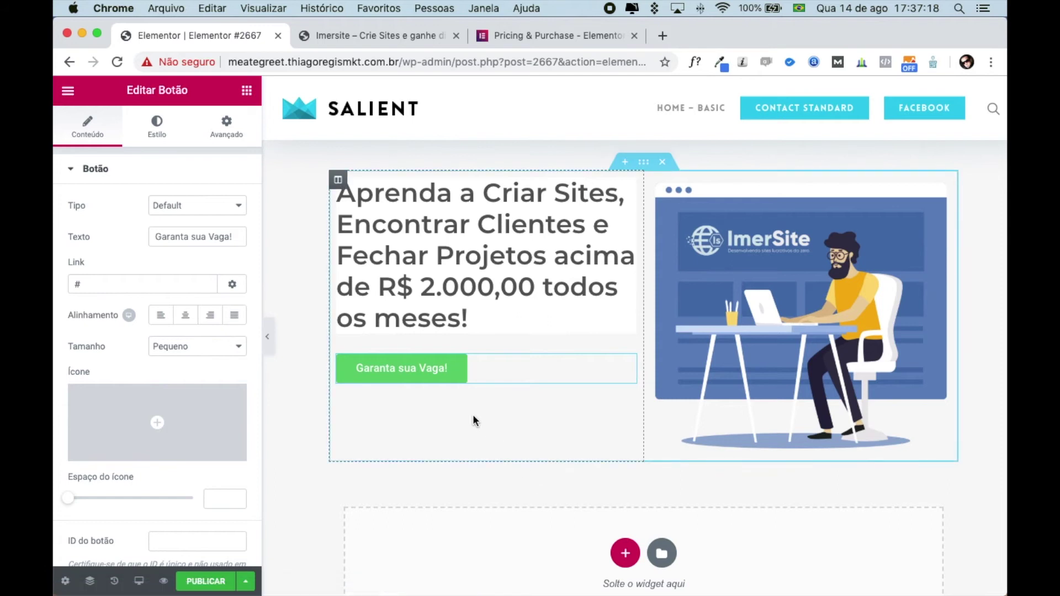
- Try the button types Informações, Sucesso, Atenção and Alerta, and return the type to Default
{"action": "left_click", "coordinate": [211, 207]}
{"action": "left_click", "coordinate": [212, 218]}
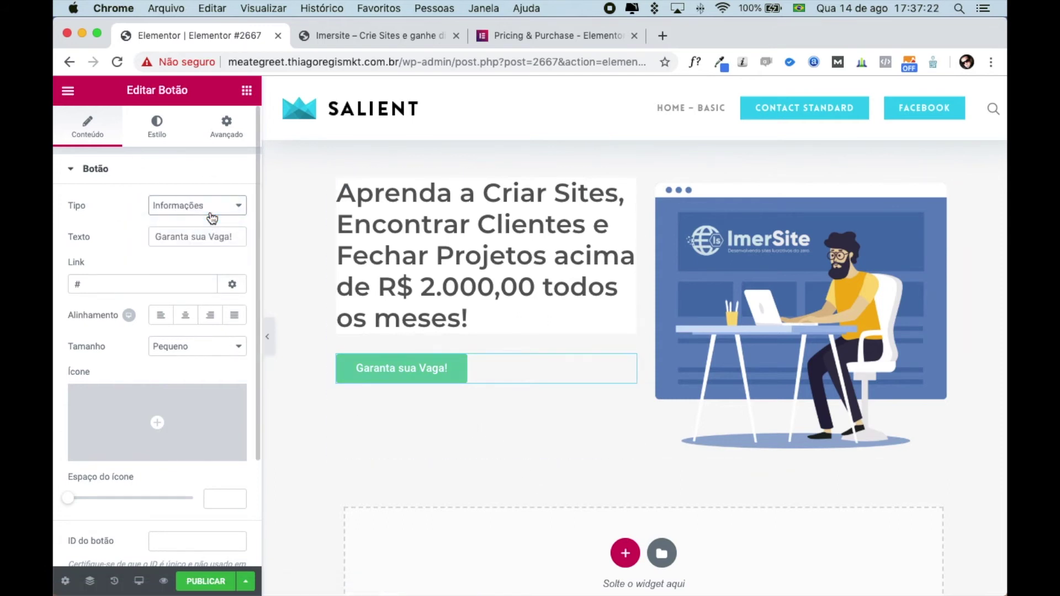
{"action": "left_click", "coordinate": [196, 206]}
{"action": "left_click", "coordinate": [199, 215]}
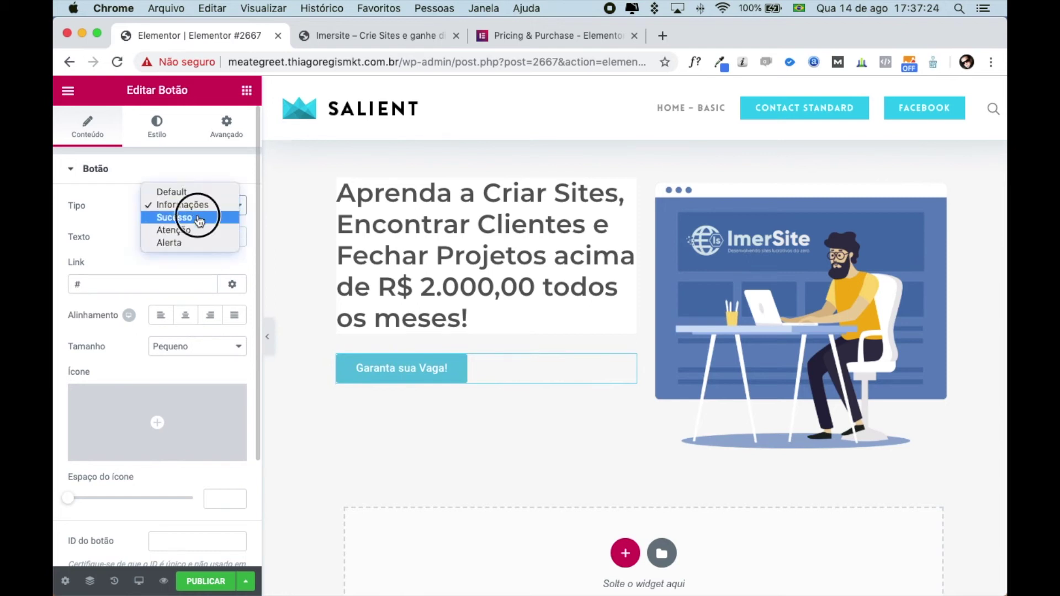
{"action": "left_click", "coordinate": [197, 206]}
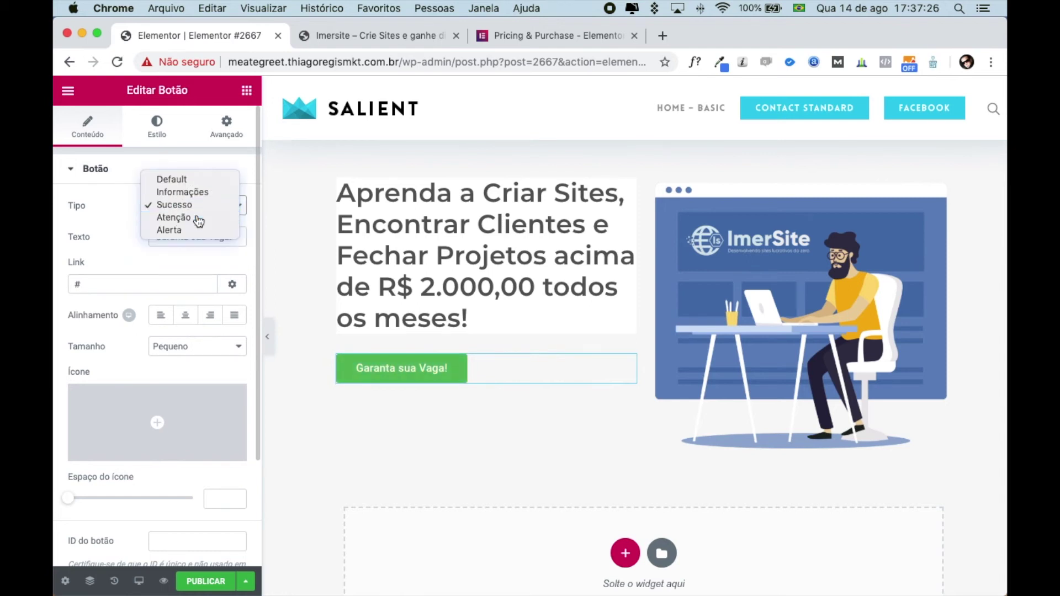
{"action": "left_click", "coordinate": [197, 219]}
{"action": "left_click", "coordinate": [207, 217]}
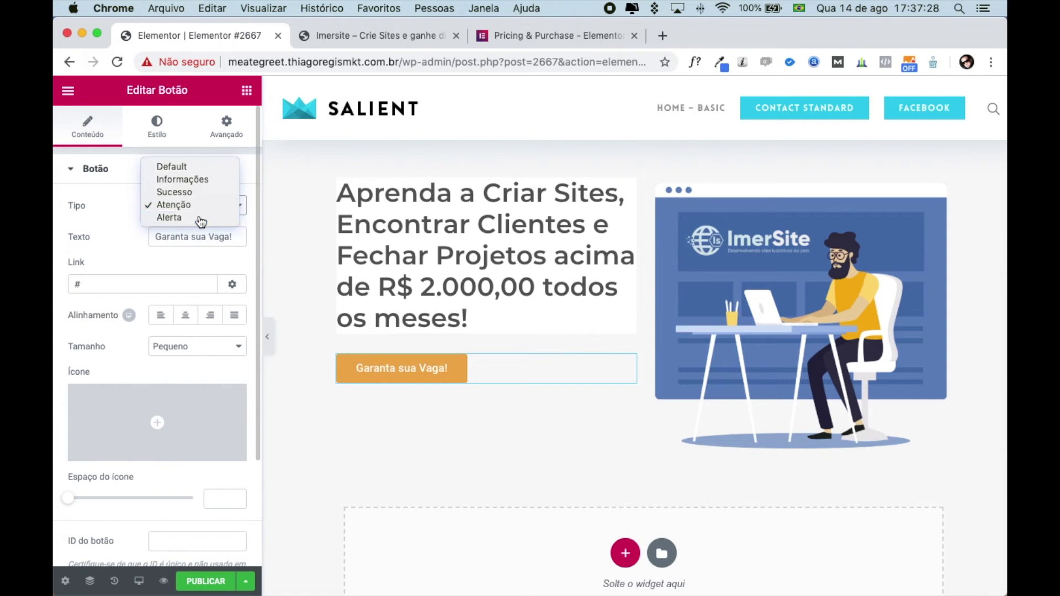
{"action": "left_click", "coordinate": [193, 216]}
{"action": "left_click", "coordinate": [205, 213]}
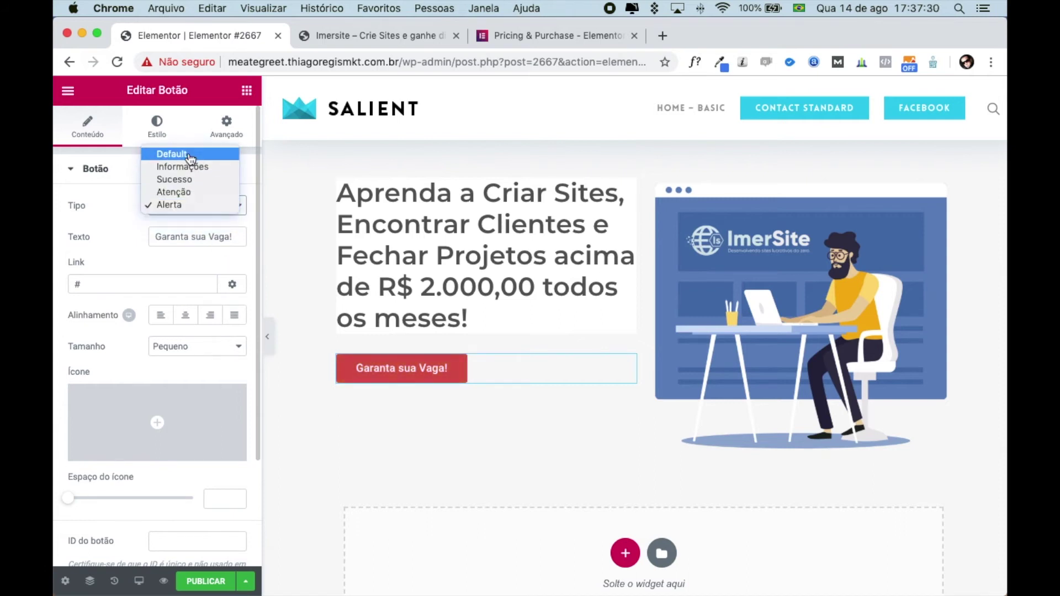
{"action": "left_click", "coordinate": [191, 156]}
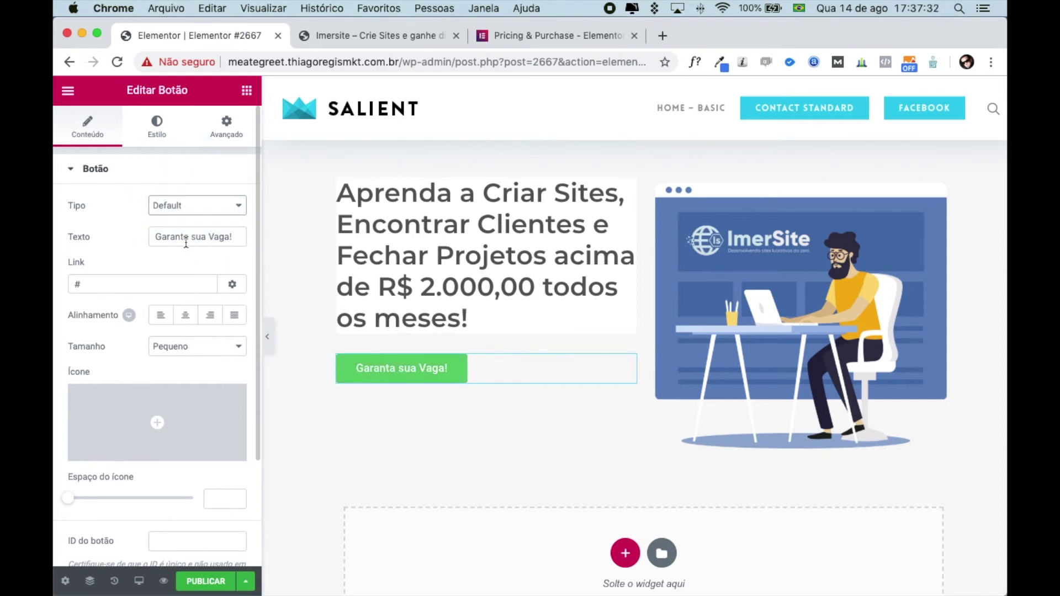
- Try the centered, right and justified alignments on the button, and settle on left alignment
{"action": "left_click", "coordinate": [90, 289]}
{"action": "left_click", "coordinate": [186, 316]}
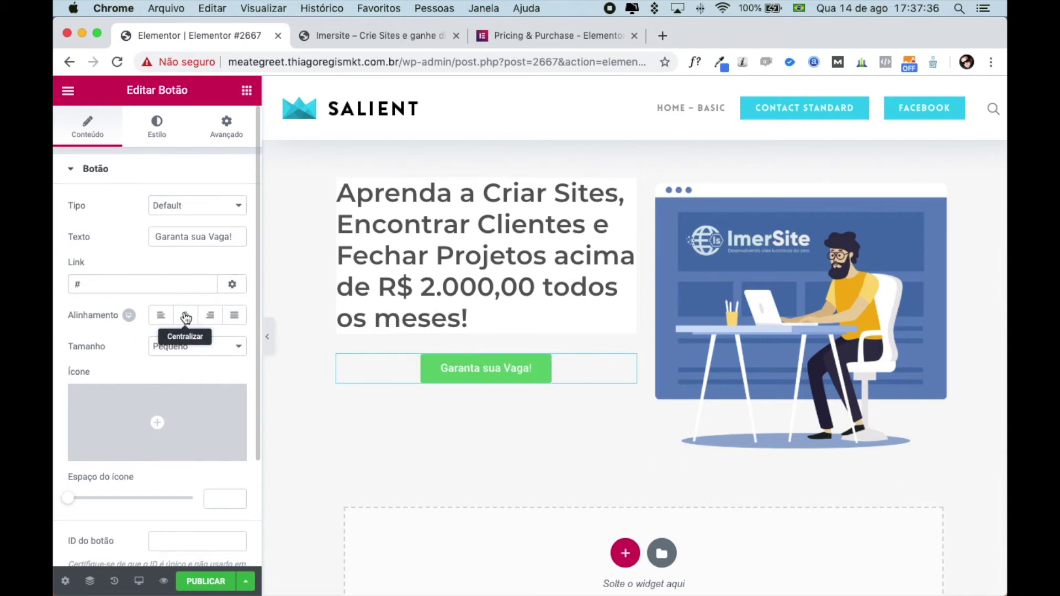
{"action": "left_click", "coordinate": [210, 315]}
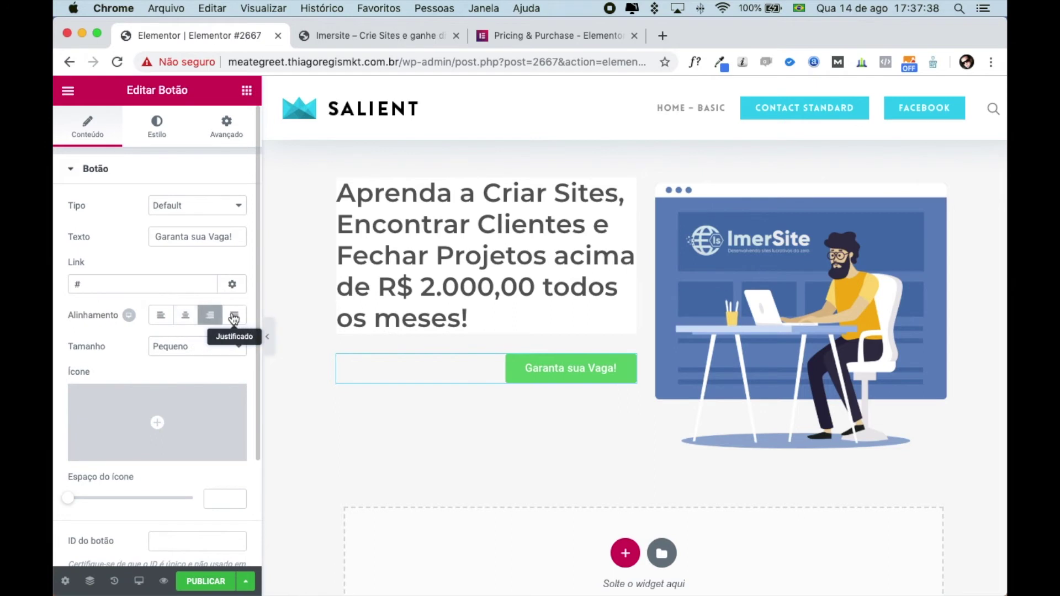
{"action": "left_click", "coordinate": [234, 315]}
{"action": "left_click", "coordinate": [161, 315]}
- Try the Extra grande size on the button and set its size to Médio
{"action": "left_click", "coordinate": [193, 348]}
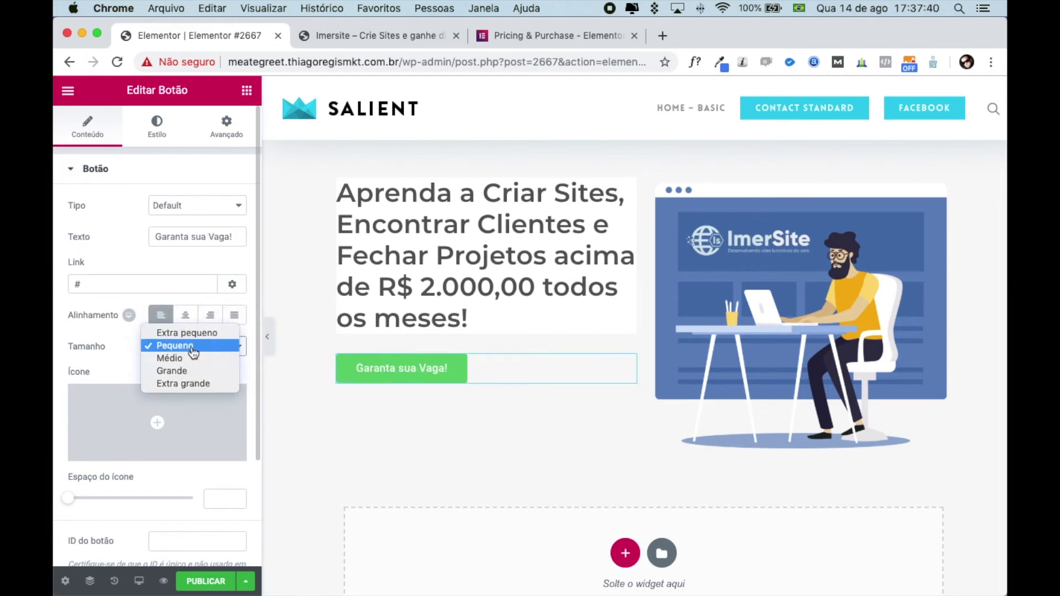
{"action": "left_click", "coordinate": [183, 383]}
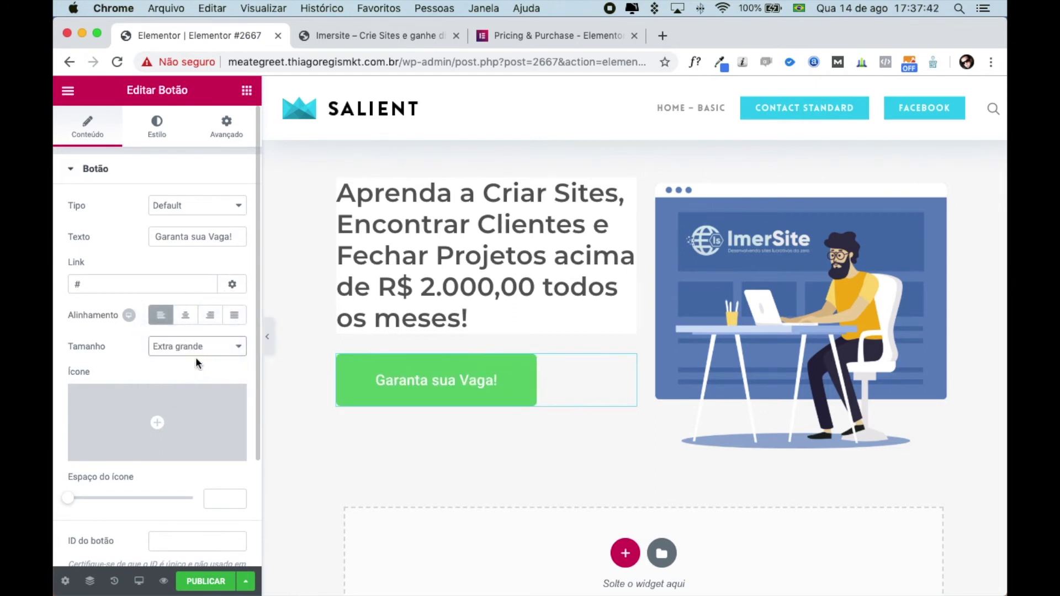
{"action": "left_click", "coordinate": [194, 349]}
{"action": "left_click", "coordinate": [192, 323]}
- Insert the right-pointing circled arrow from the icon library into the button and set the icon spacing to 17
{"action": "scroll", "coordinate": [152, 330], "scroll_direction": "down", "scroll_amount": 3}
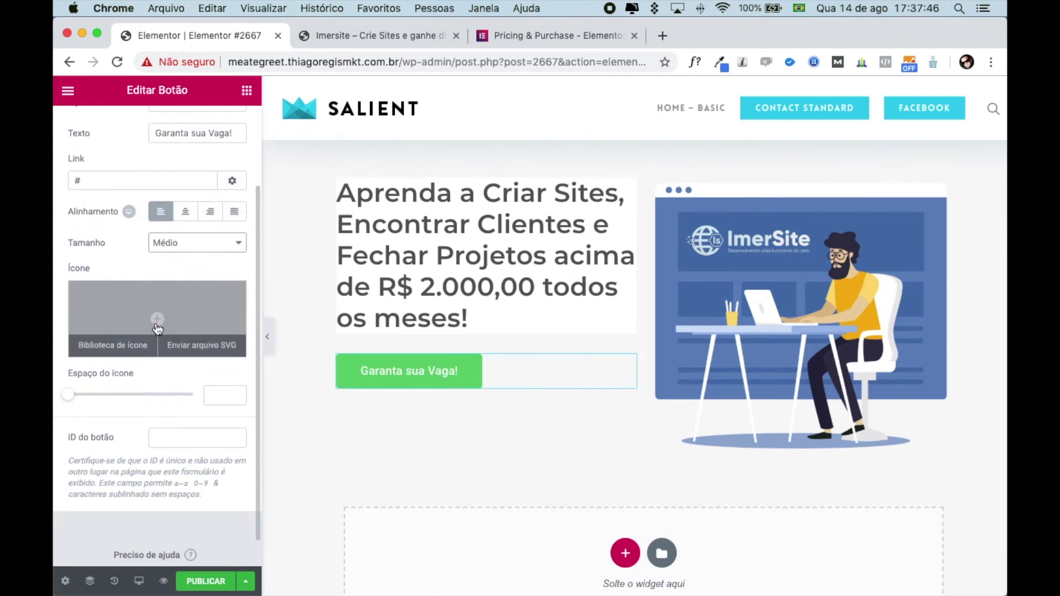
{"action": "left_click", "coordinate": [133, 352]}
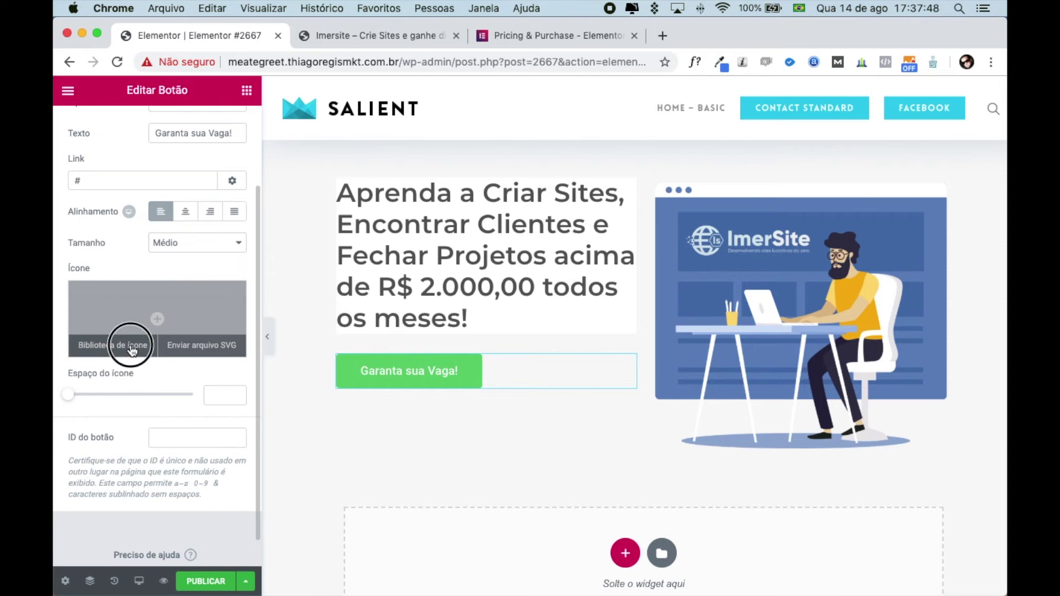
{"action": "left_click", "coordinate": [161, 314]}
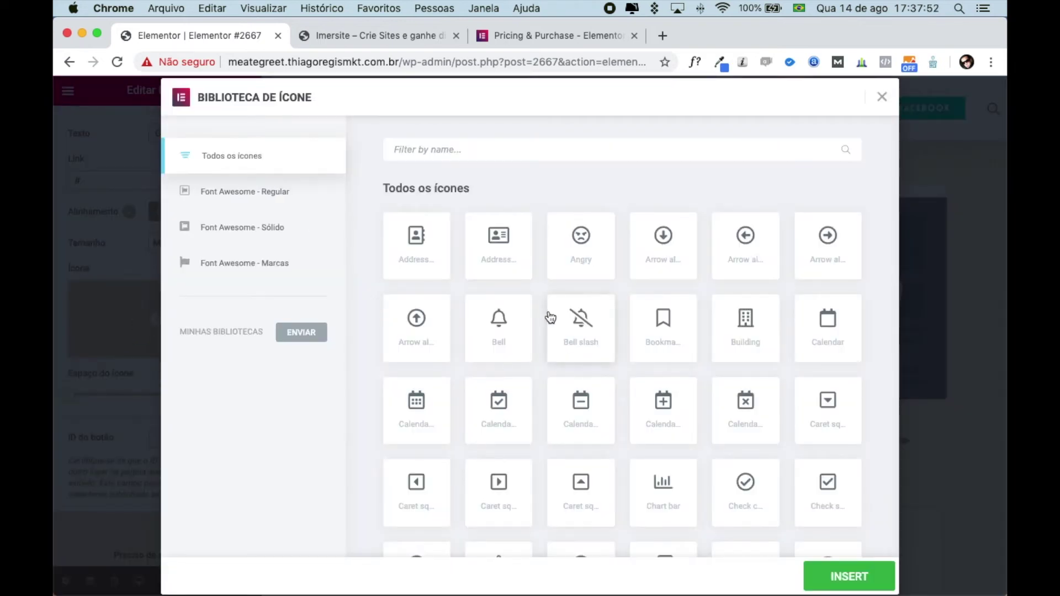
{"action": "left_click", "coordinate": [831, 241]}
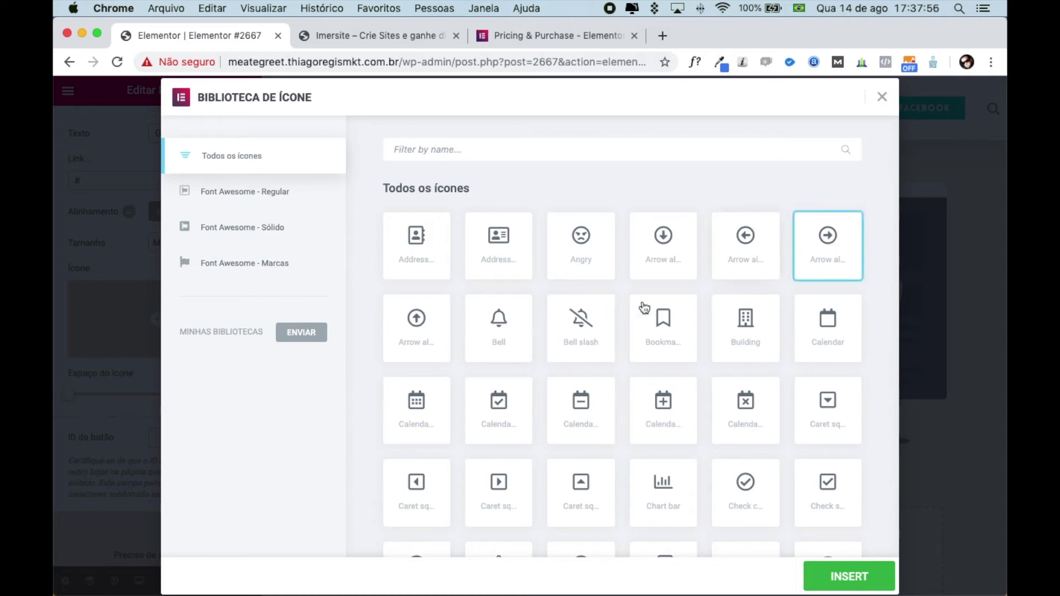
{"action": "left_click", "coordinate": [853, 574]}
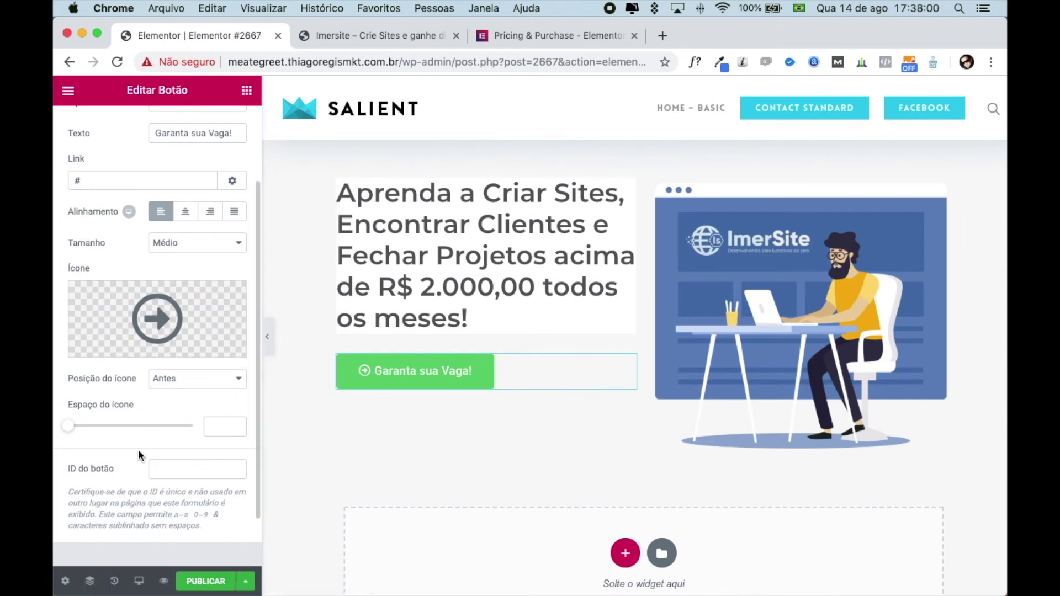
{"action": "left_click_drag", "start_coordinate": [70, 427], "coordinate": [111, 430]}
- Preview the page changes and compare the headline, button and image with the original ImerSite page
{"action": "scroll", "coordinate": [156, 426], "scroll_direction": "down", "scroll_amount": 2}
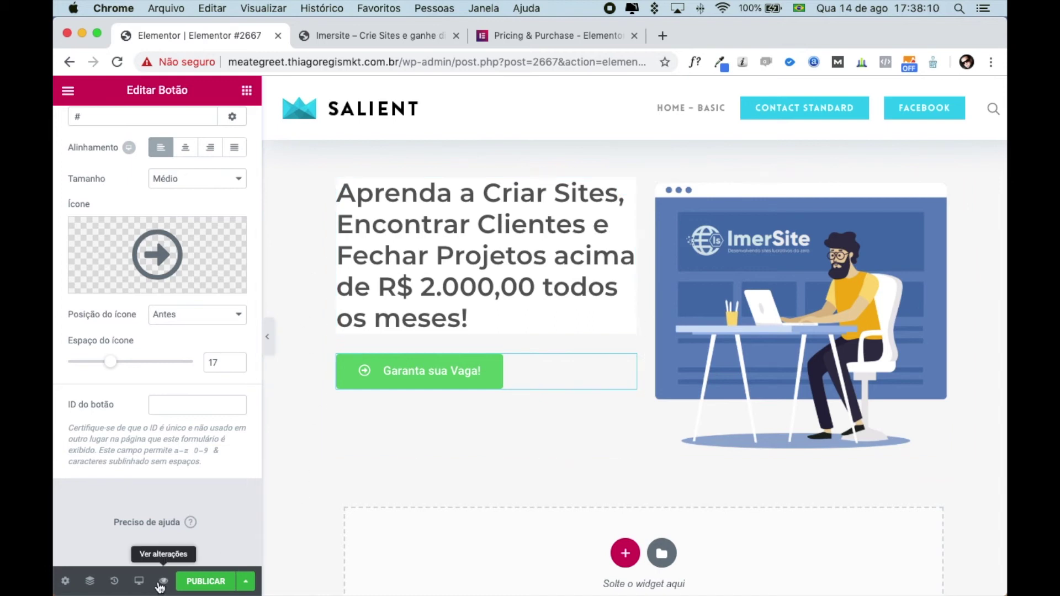
{"action": "left_click", "coordinate": [164, 582]}
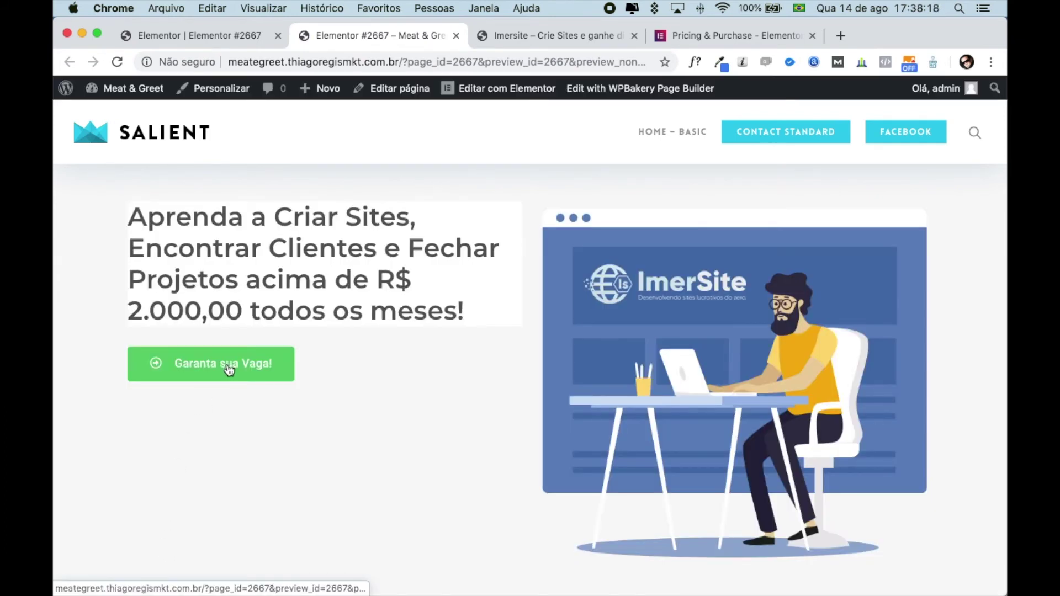
{"action": "scroll", "coordinate": [433, 369], "scroll_direction": "down", "scroll_amount": 3}
{"action": "scroll", "coordinate": [433, 369], "scroll_direction": "up", "scroll_amount": 3}
{"action": "left_click", "coordinate": [554, 32]}
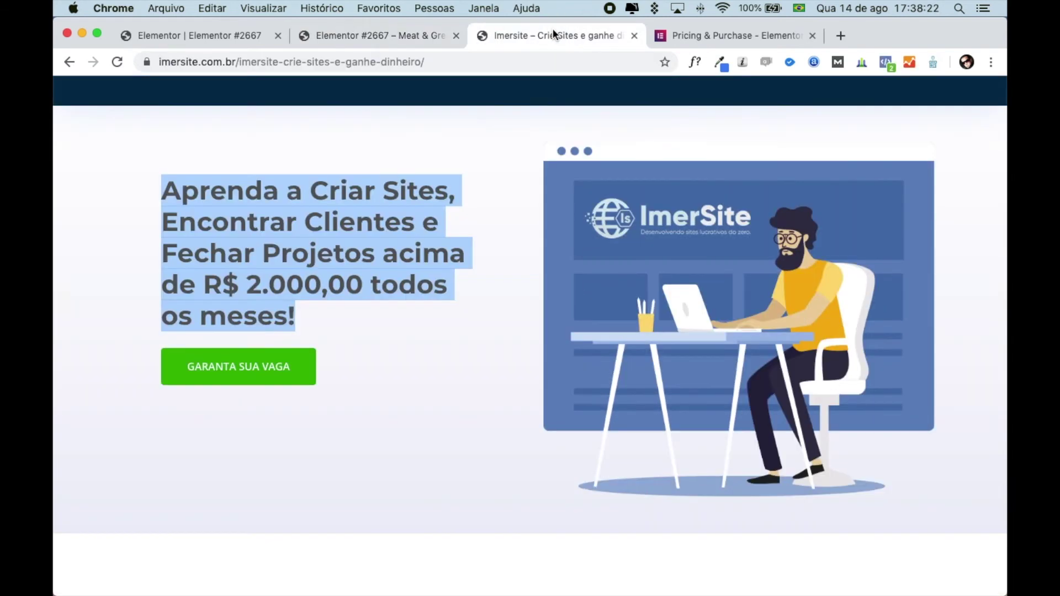
{"action": "left_click", "coordinate": [477, 275]}
{"action": "scroll", "coordinate": [496, 286], "scroll_direction": "down", "scroll_amount": 2}
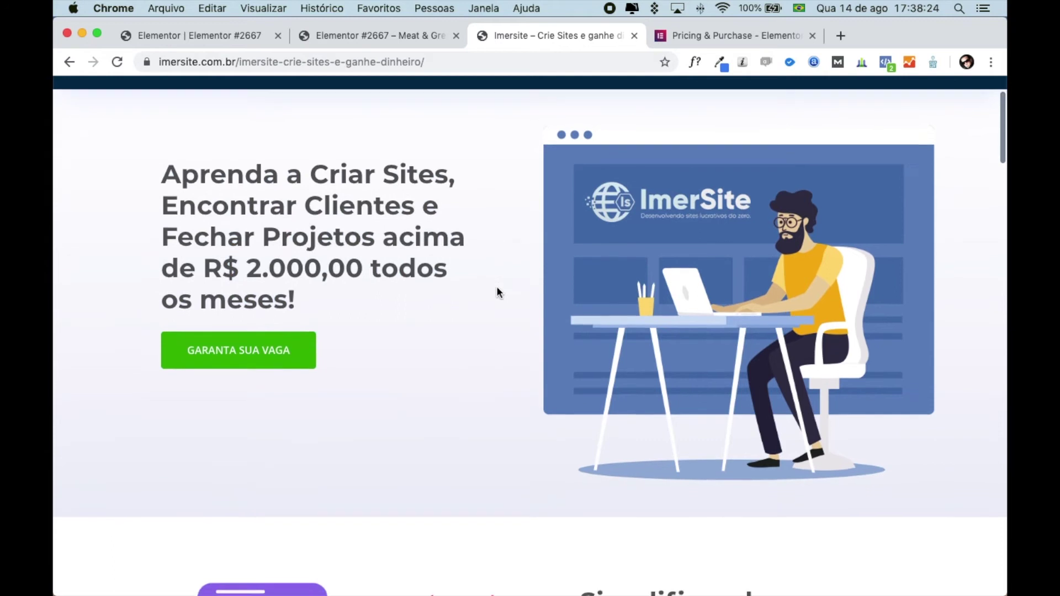
{"action": "left_click", "coordinate": [415, 31]}
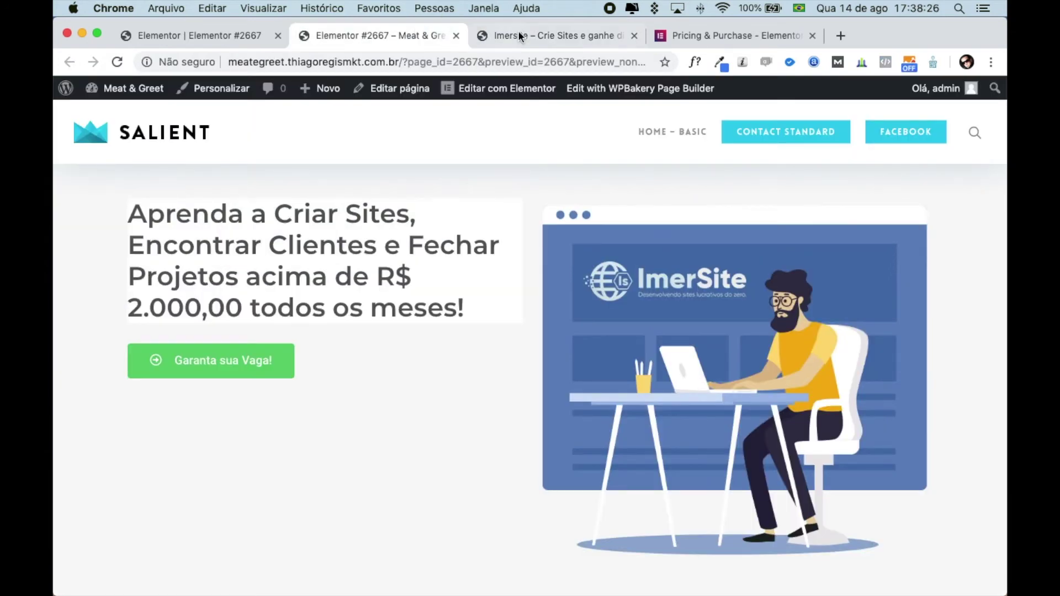
{"action": "left_click", "coordinate": [539, 38]}
{"action": "left_click", "coordinate": [392, 33]}
{"action": "left_click", "coordinate": [529, 31]}
{"action": "left_click", "coordinate": [387, 32]}
- Return to the Elementor editor and set the whole headline's paragraph format to Título 2
{"action": "left_click", "coordinate": [201, 36]}
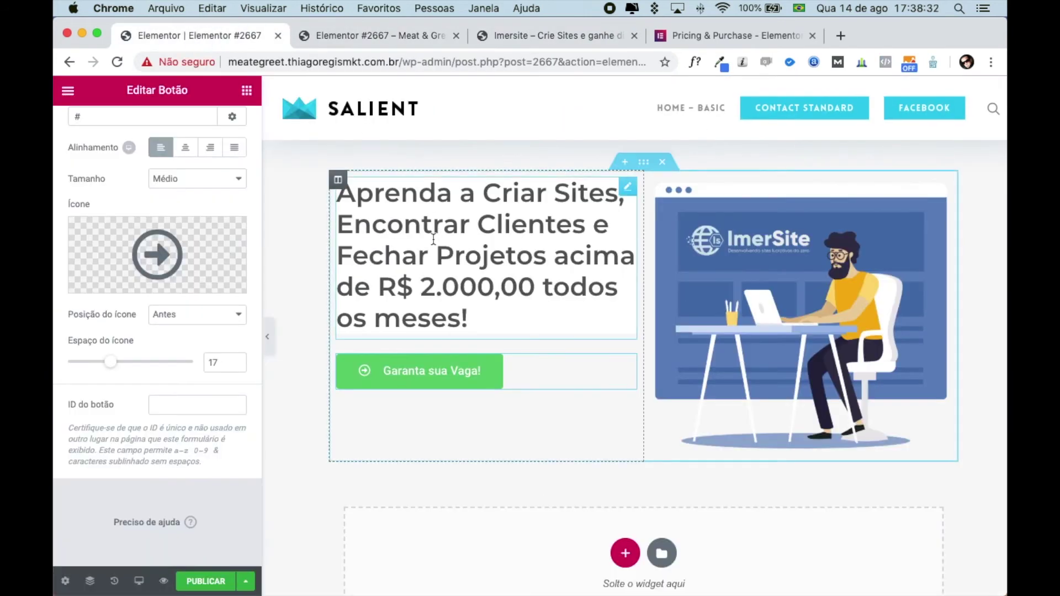
{"action": "left_click", "coordinate": [624, 187]}
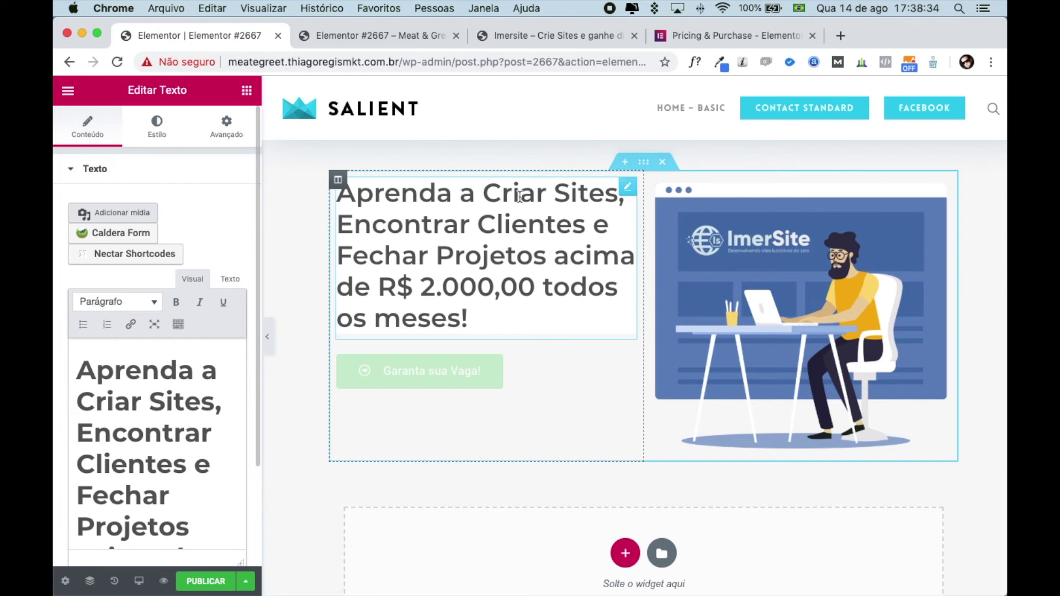
{"action": "scroll", "coordinate": [203, 204], "scroll_direction": "down", "scroll_amount": 3}
{"action": "scroll", "coordinate": [204, 210], "scroll_direction": "up", "scroll_amount": 3}
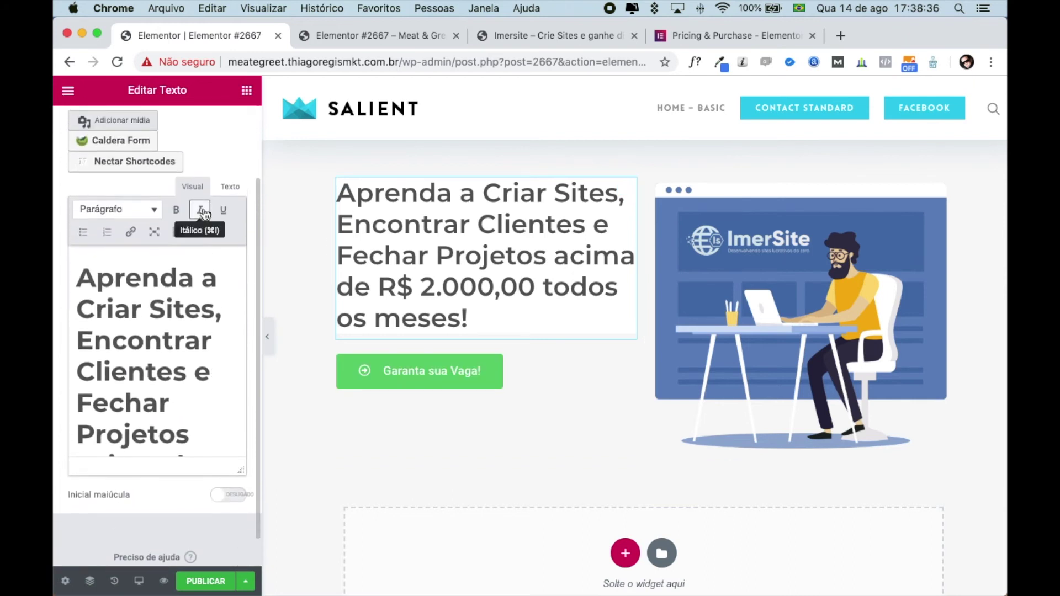
{"action": "left_click", "coordinate": [115, 402]}
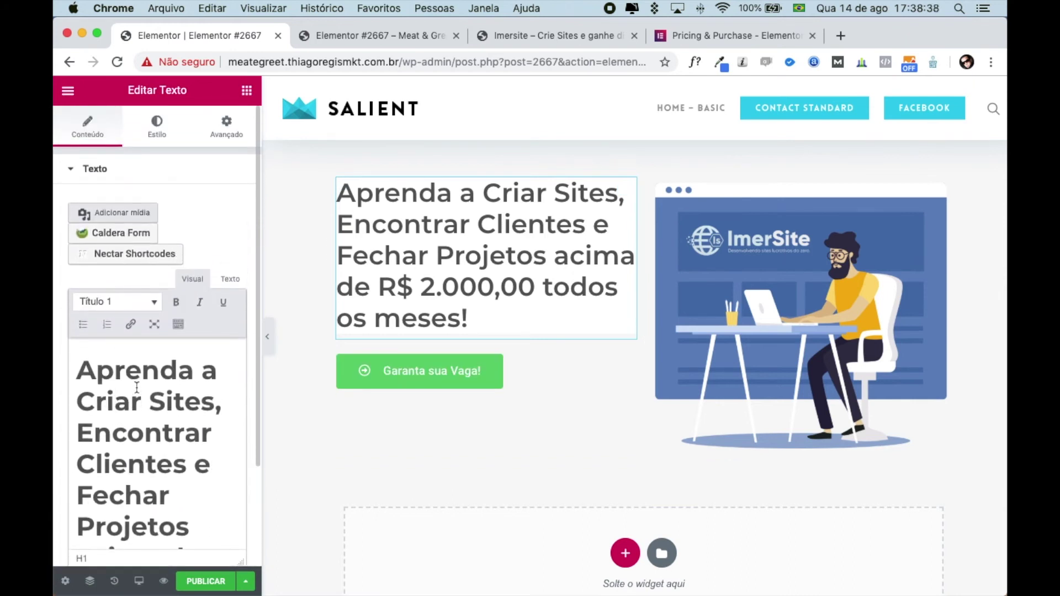
{"action": "triple_click", "coordinate": [161, 463]}
{"action": "left_click", "coordinate": [157, 302]}
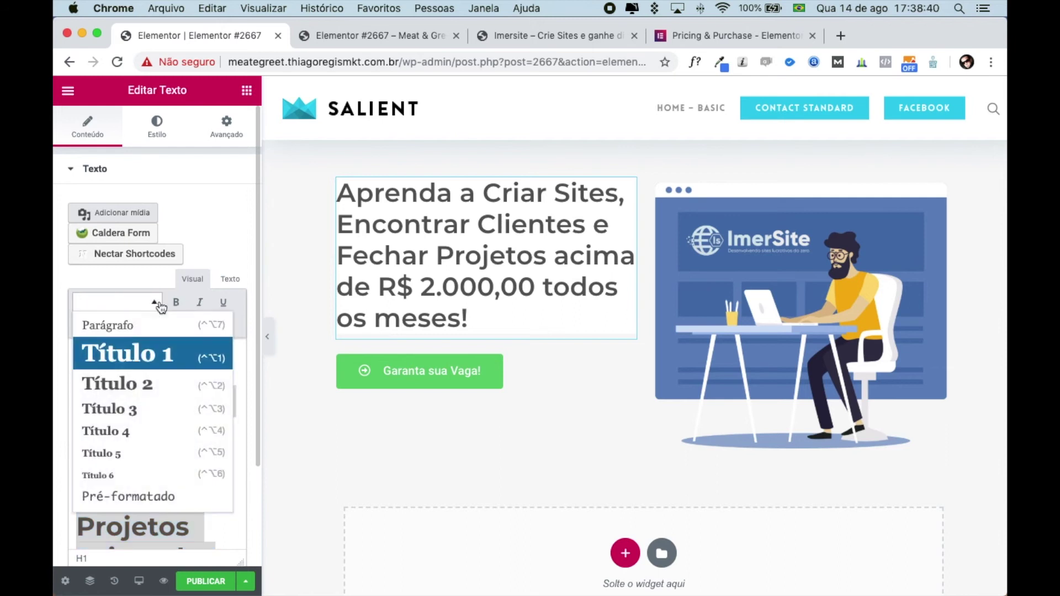
{"action": "left_click", "coordinate": [139, 388]}
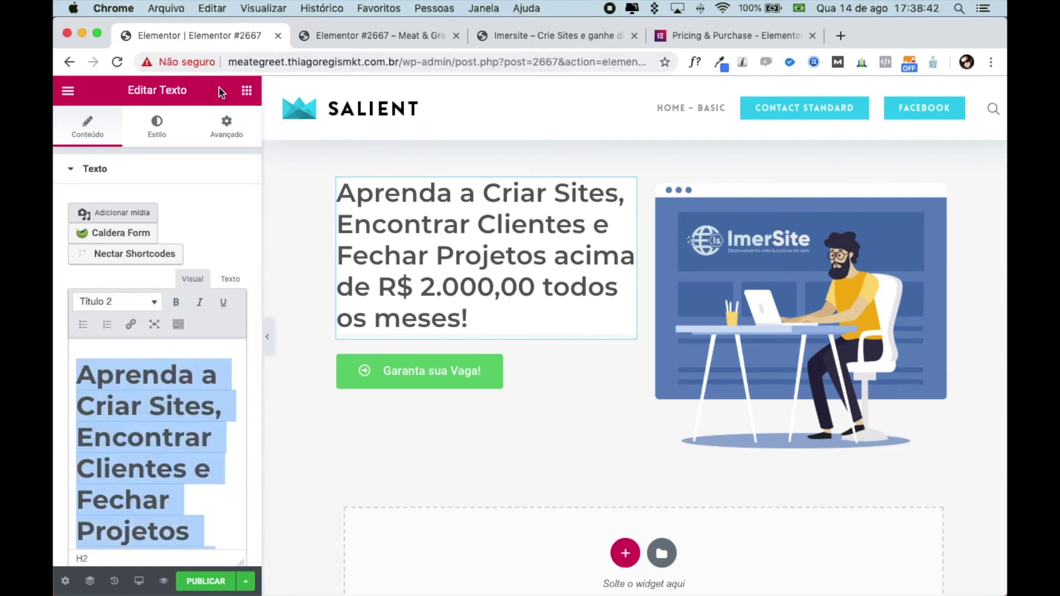
- Try centre alignment on the headline and set its alignment to left
{"action": "left_click", "coordinate": [158, 124]}
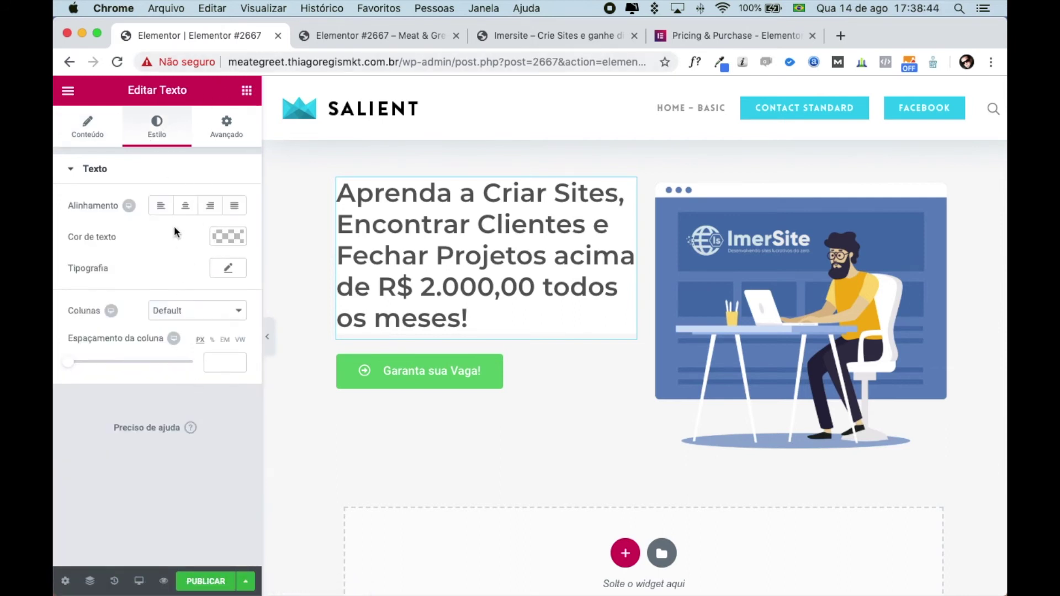
{"action": "left_click", "coordinate": [186, 206]}
{"action": "left_click", "coordinate": [162, 206]}
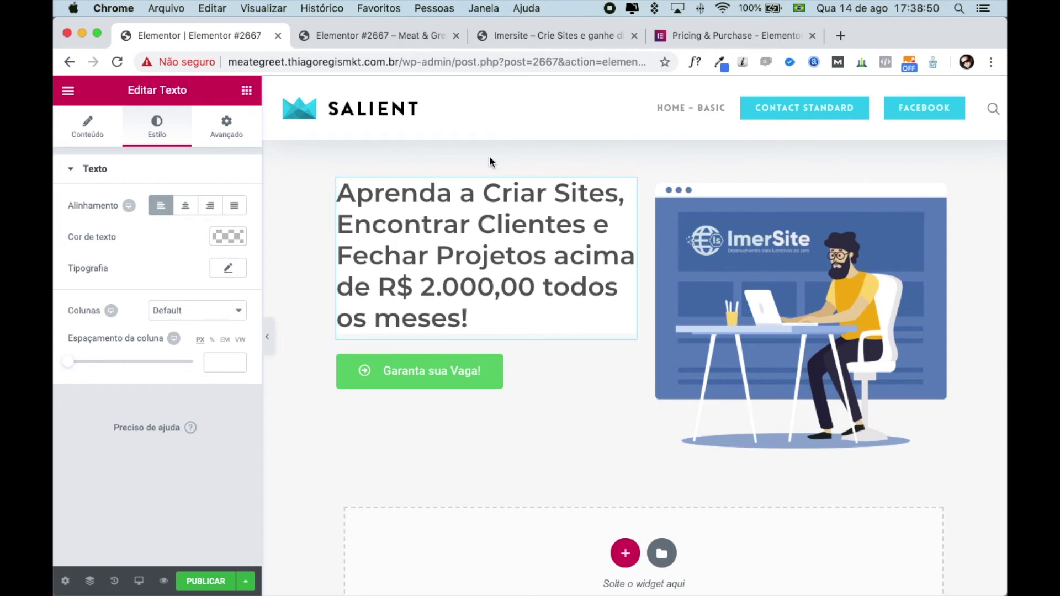
{"action": "left_click", "coordinate": [625, 332]}
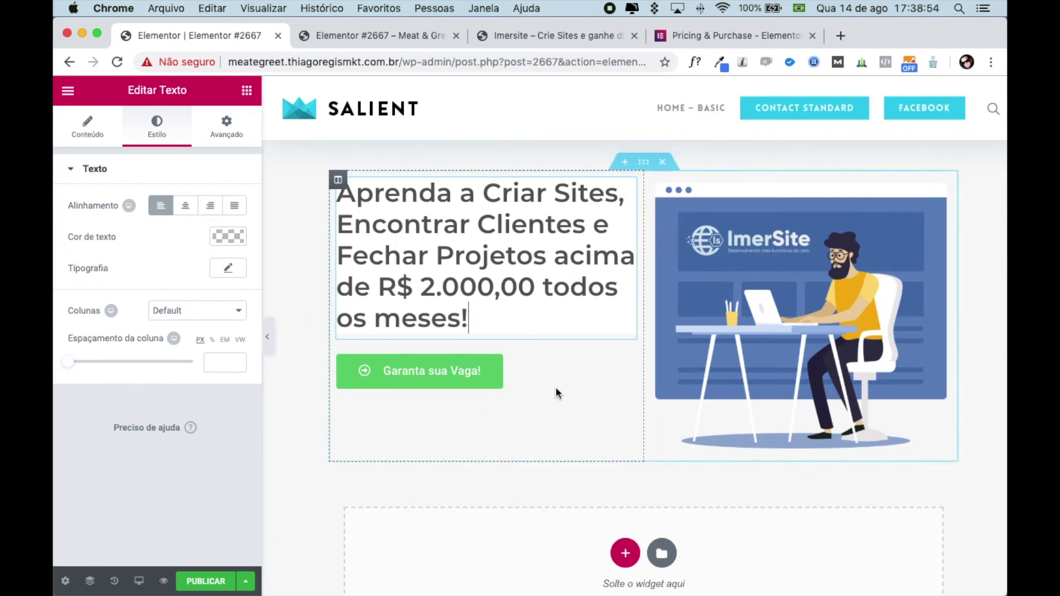
- Add a new single-column section below the hero section
{"action": "scroll", "coordinate": [571, 379], "scroll_direction": "down", "scroll_amount": 3}
{"action": "scroll", "coordinate": [570, 378], "scroll_direction": "up", "scroll_amount": 3}
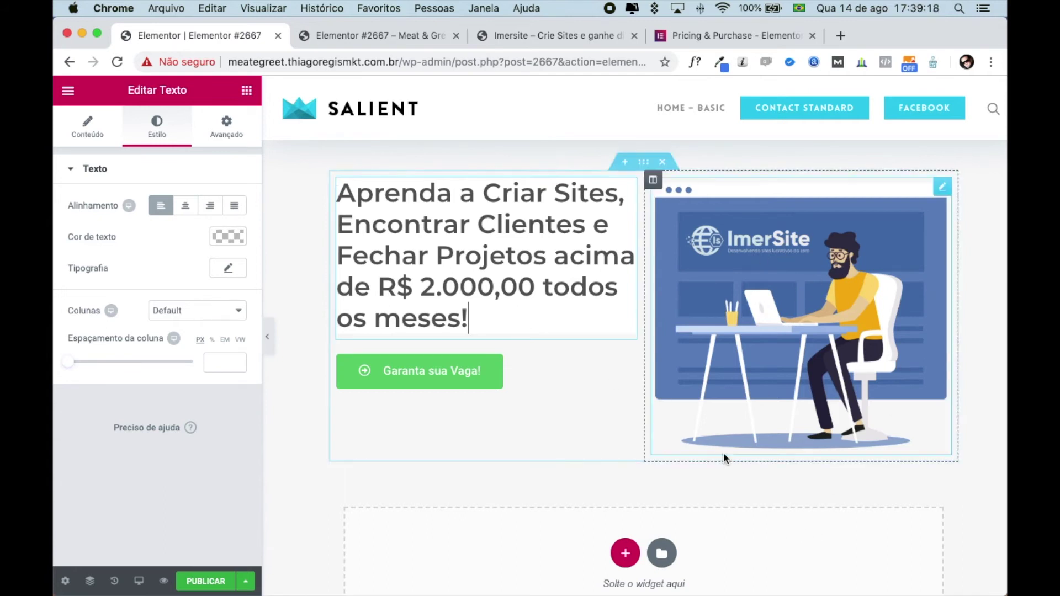
{"action": "scroll", "coordinate": [724, 452], "scroll_direction": "down", "scroll_amount": 1}
{"action": "scroll", "coordinate": [723, 458], "scroll_direction": "down", "scroll_amount": 1}
{"action": "scroll", "coordinate": [724, 459], "scroll_direction": "up", "scroll_amount": 1}
{"action": "scroll", "coordinate": [723, 458], "scroll_direction": "down", "scroll_amount": 2}
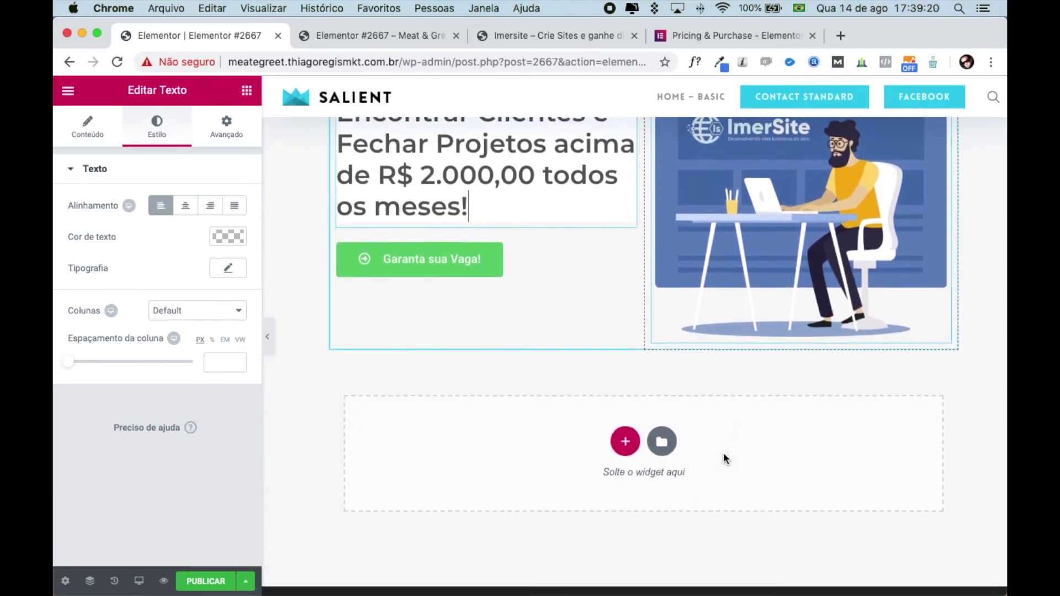
{"action": "left_click", "coordinate": [626, 441]}
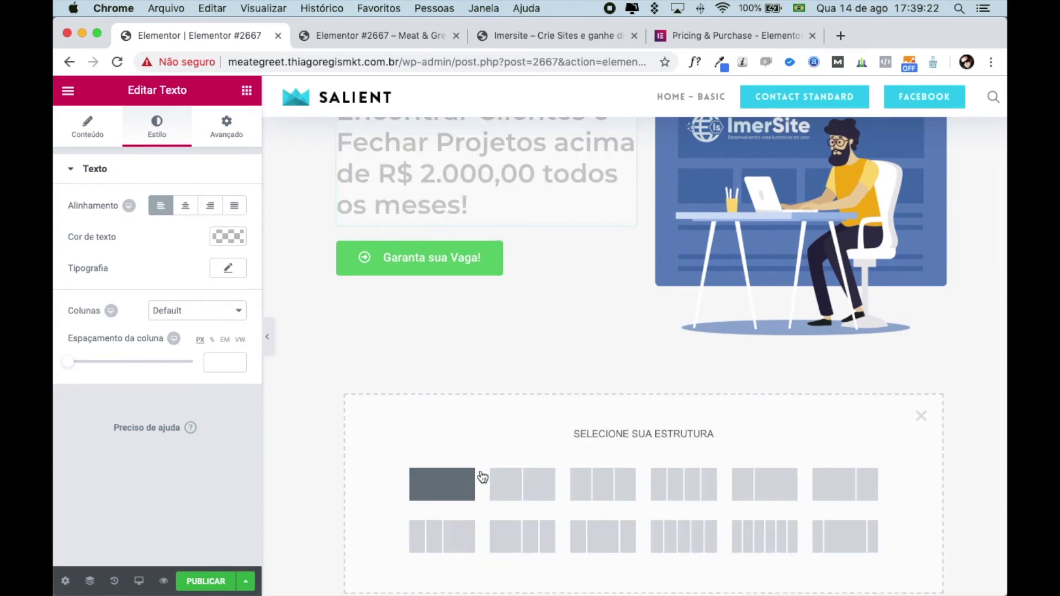
{"action": "left_click", "coordinate": [457, 488]}
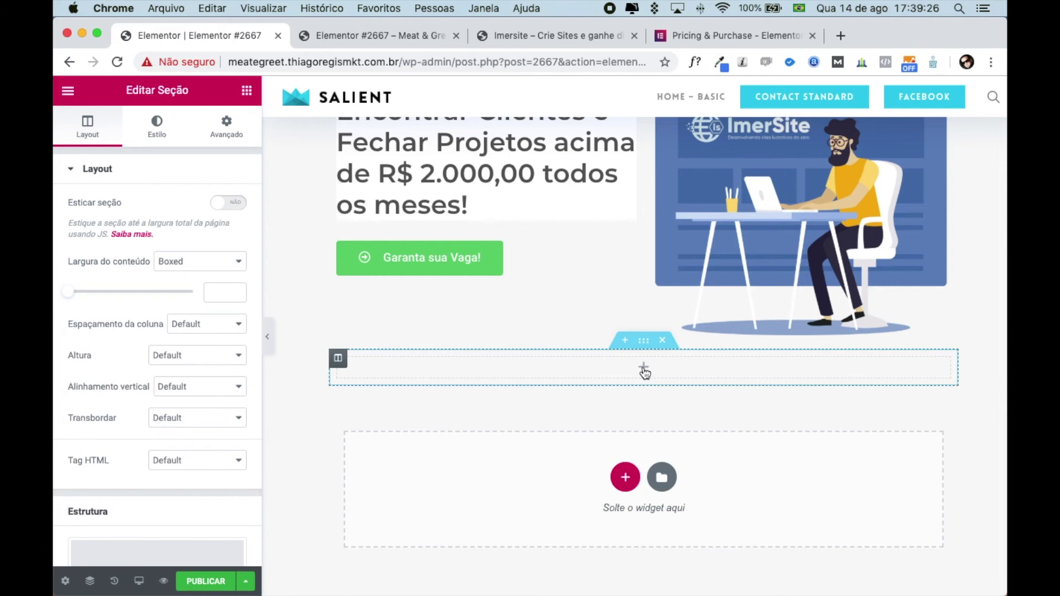
- Save the illustration beside the "Simplificando a construção de sites." heading on the ImerSite page to the Mesa folder as a PNG
{"action": "left_click", "coordinate": [387, 35]}
{"action": "left_click", "coordinate": [543, 35]}
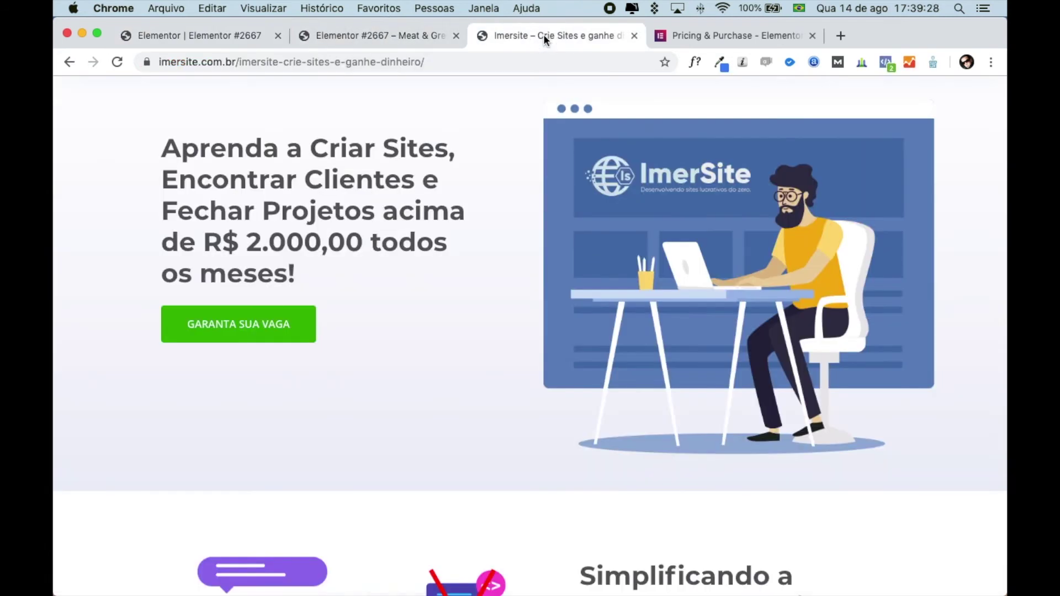
{"action": "scroll", "coordinate": [496, 277], "scroll_direction": "down", "scroll_amount": 8}
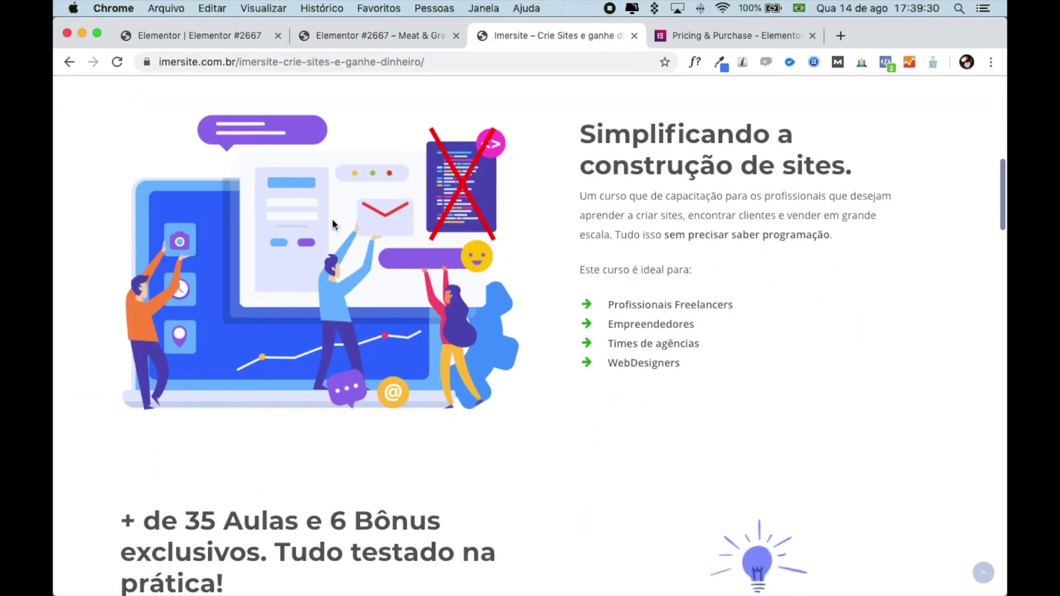
{"action": "right_click", "coordinate": [335, 222]}
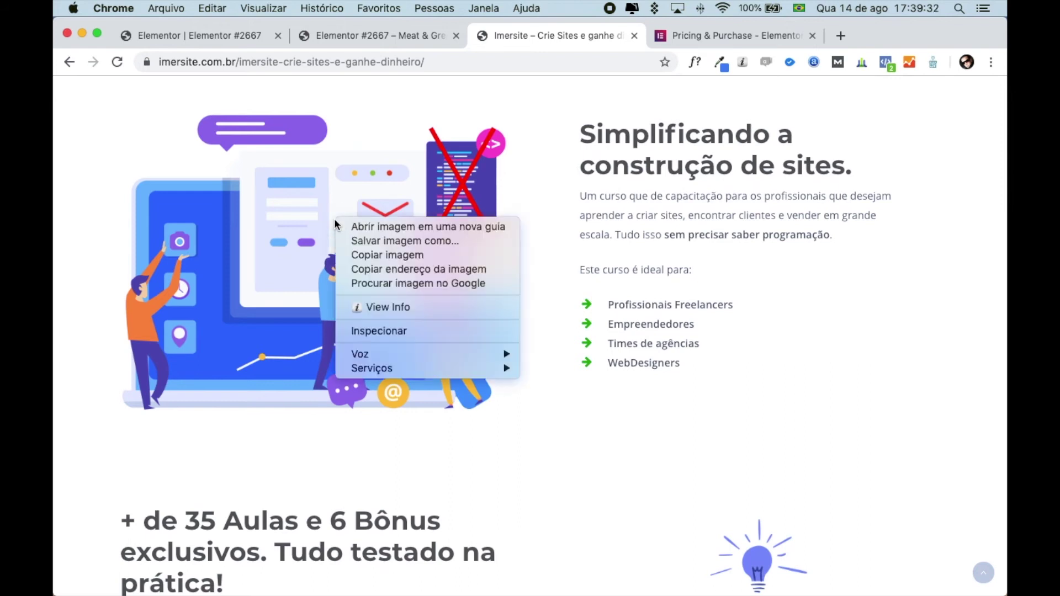
{"action": "left_click", "coordinate": [411, 241]}
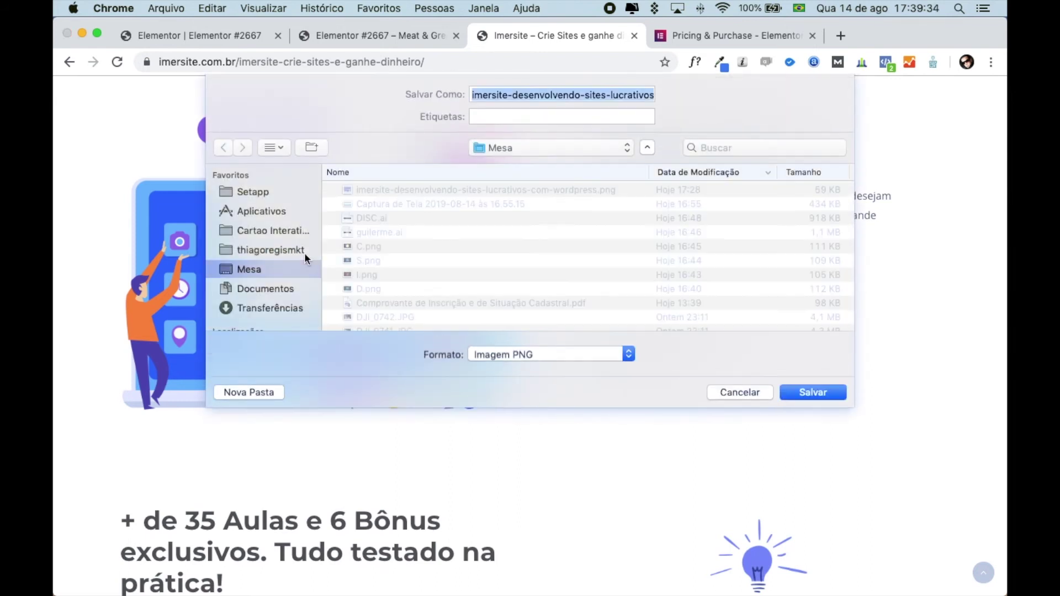
{"action": "left_click", "coordinate": [805, 393]}
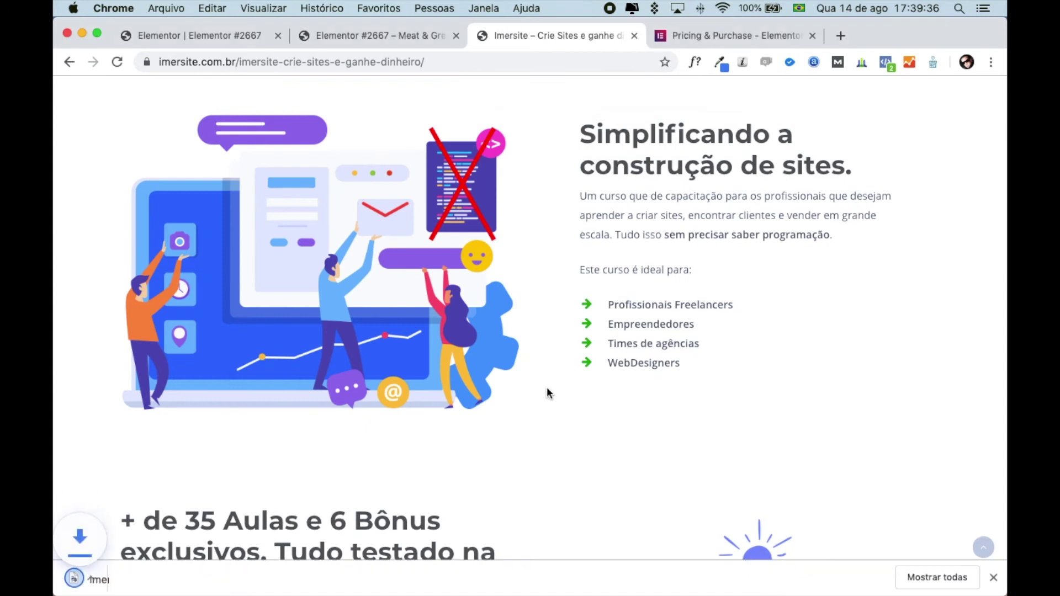
- Copy the heading "Simplificando a construção de sites." from the ImerSite page and return to the Elementor editor
{"action": "left_click_drag", "start_coordinate": [581, 136], "coordinate": [863, 171]}
{"action": "key", "text": "super+c"}
{"action": "left_click", "coordinate": [232, 37]}
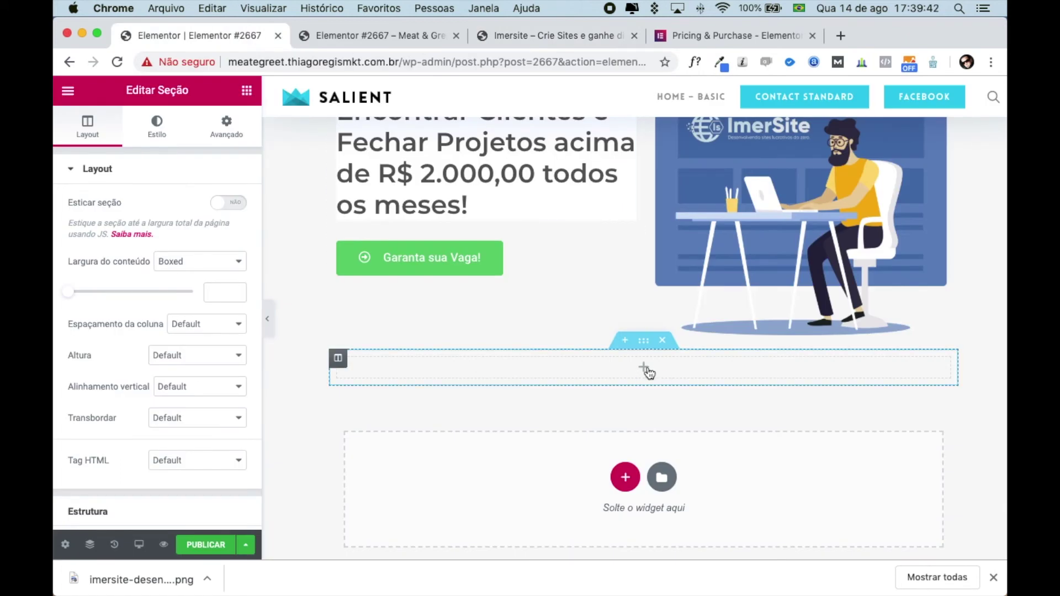
- Duplicate the new section's column and place an Imagem widget in the first column
{"action": "right_click", "coordinate": [338, 360]}
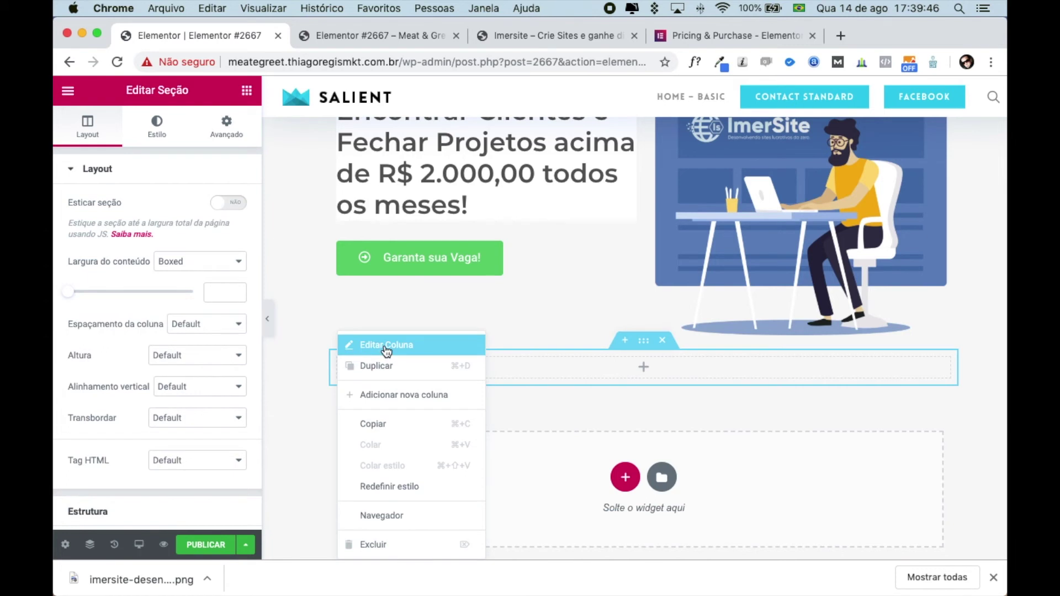
{"action": "left_click", "coordinate": [376, 368]}
{"action": "left_click_drag", "start_coordinate": [474, 360], "coordinate": [804, 369]}
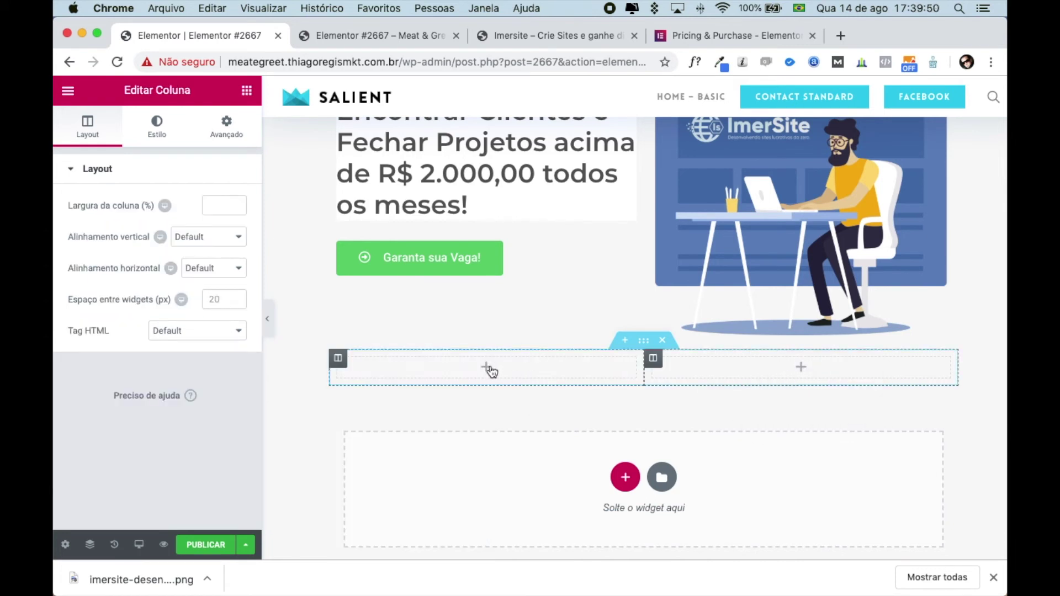
{"action": "left_click", "coordinate": [486, 368]}
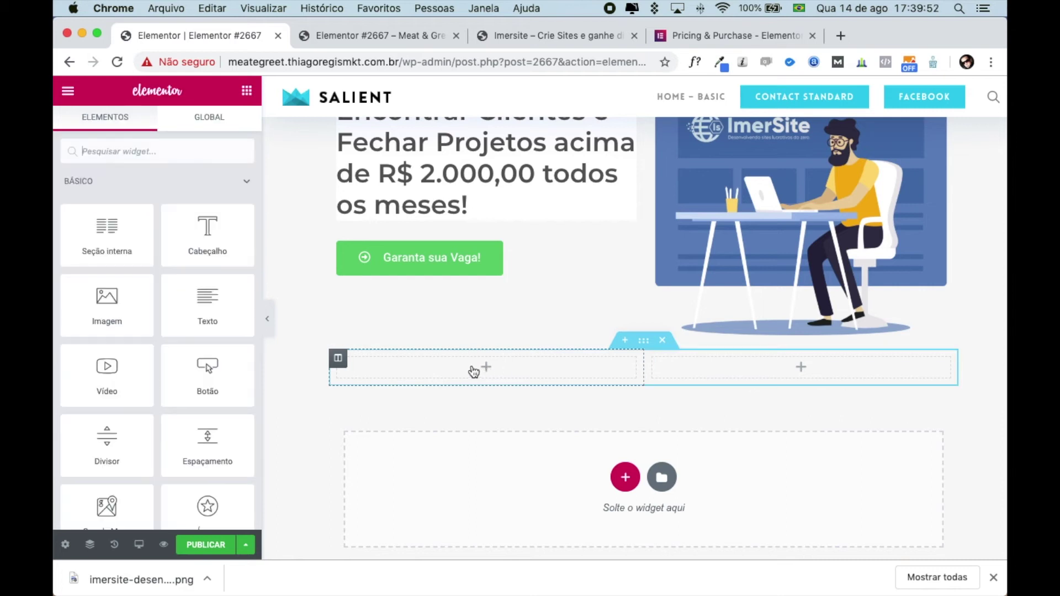
{"action": "left_click_drag", "start_coordinate": [107, 301], "coordinate": [481, 372]}
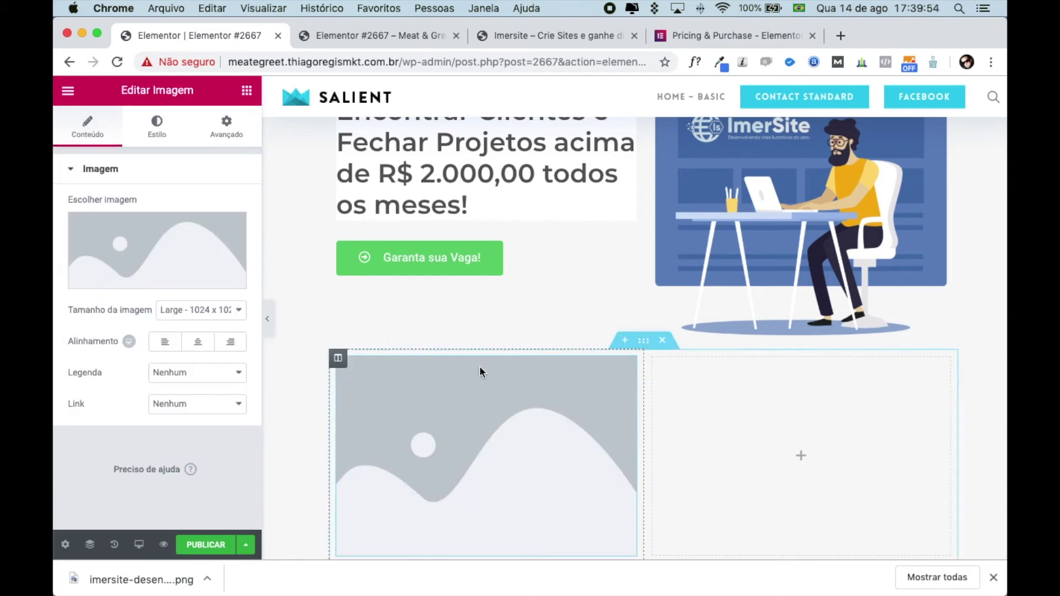
- Upload imersite-desenvolvendo-sites-lucrativos-com-wordpress-sem-programacao.png from the Mesa folder and insert it into the new Imagem widget
{"action": "left_click", "coordinate": [127, 239]}
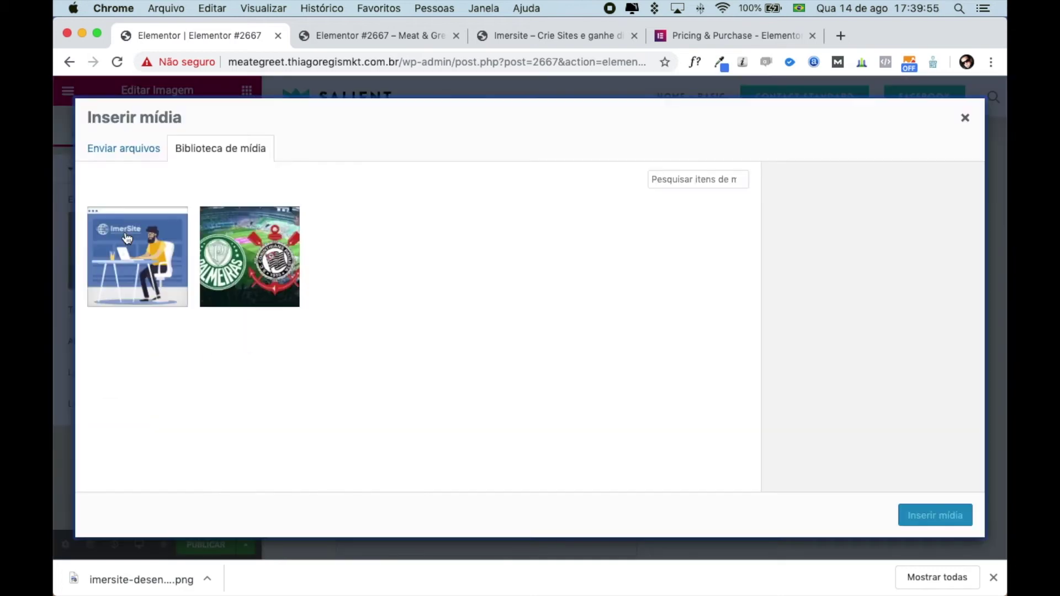
{"action": "left_click", "coordinate": [135, 150]}
{"action": "left_click", "coordinate": [568, 347]}
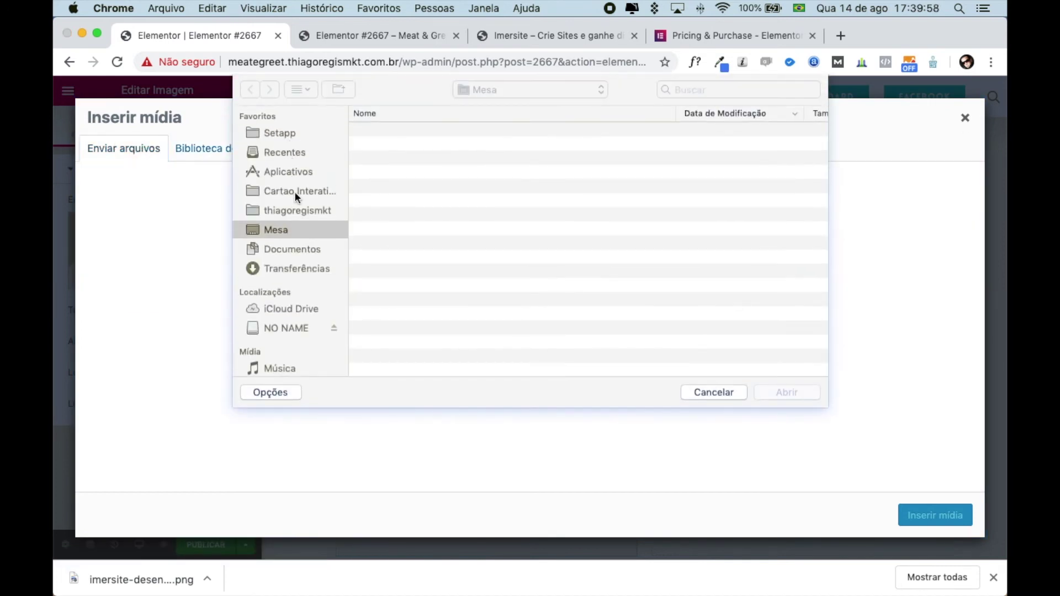
{"action": "left_click", "coordinate": [306, 269]}
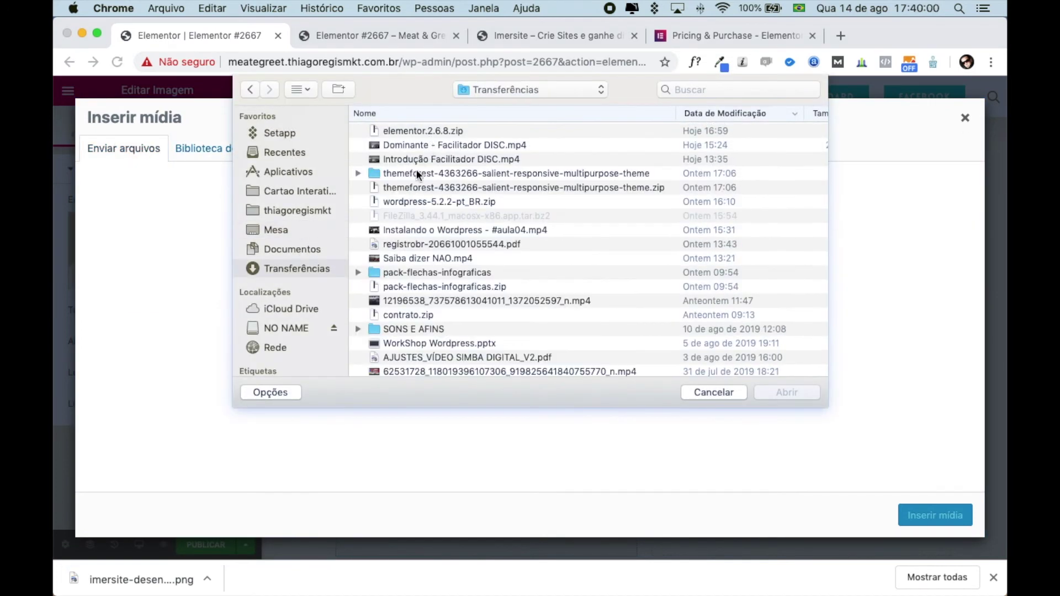
{"action": "key", "text": "super+shift+d"}
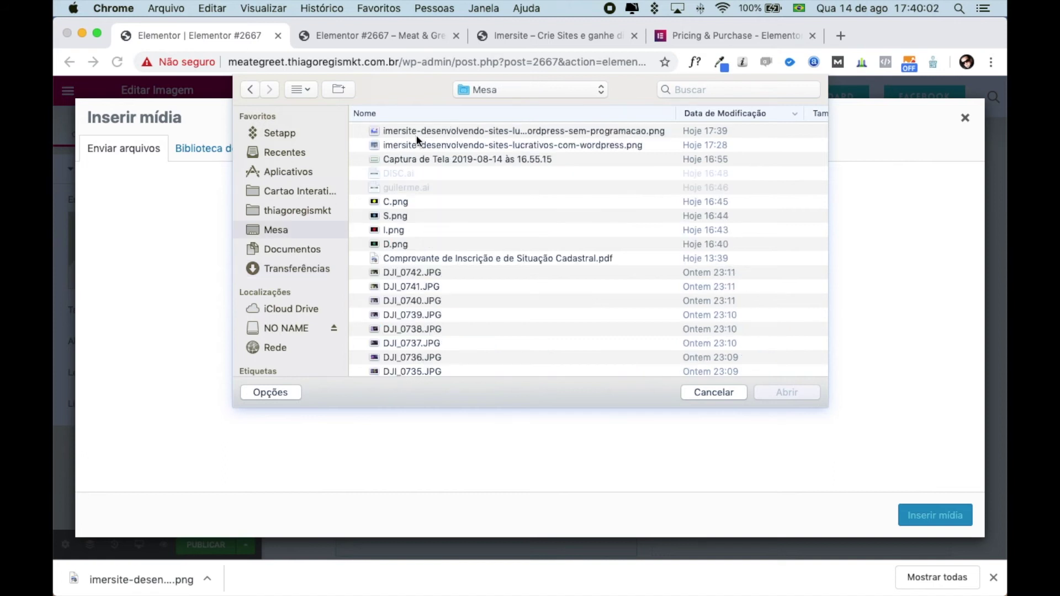
{"action": "double_click", "coordinate": [417, 131]}
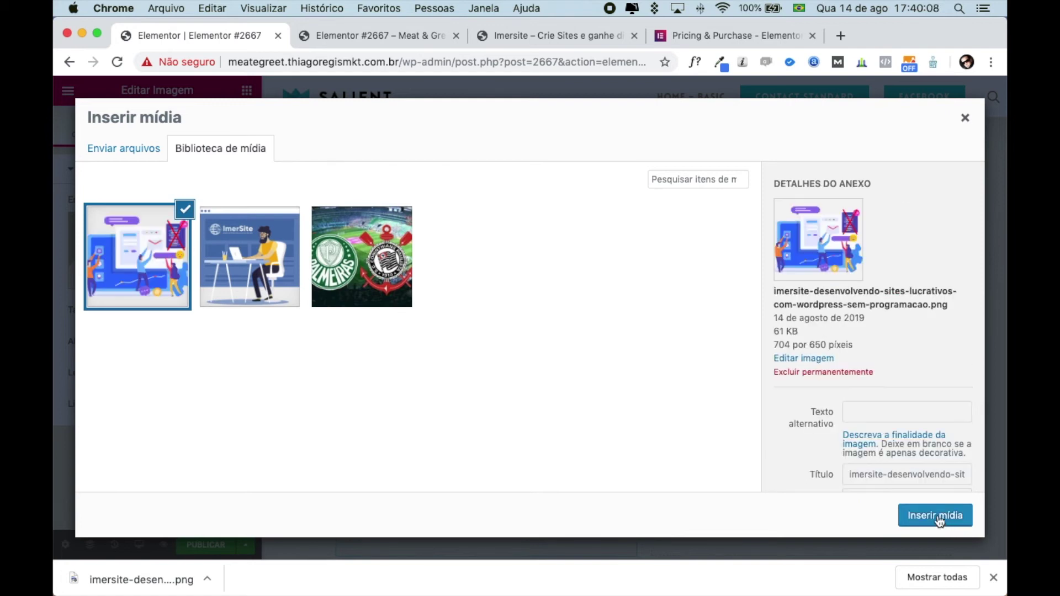
{"action": "left_click", "coordinate": [938, 515]}
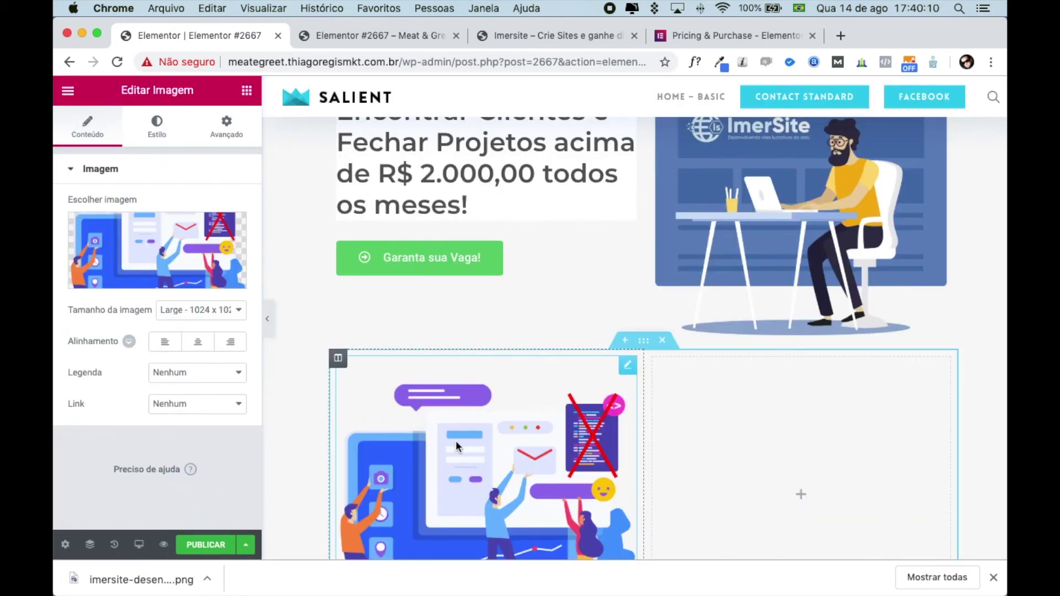
- Add a Texto widget to the new section's second column and replace its placeholder with the copied heading "Simplificando a construção de sites."
{"action": "scroll", "coordinate": [453, 411], "scroll_direction": "down", "scroll_amount": 4}
{"action": "scroll", "coordinate": [452, 411], "scroll_direction": "up", "scroll_amount": 1}
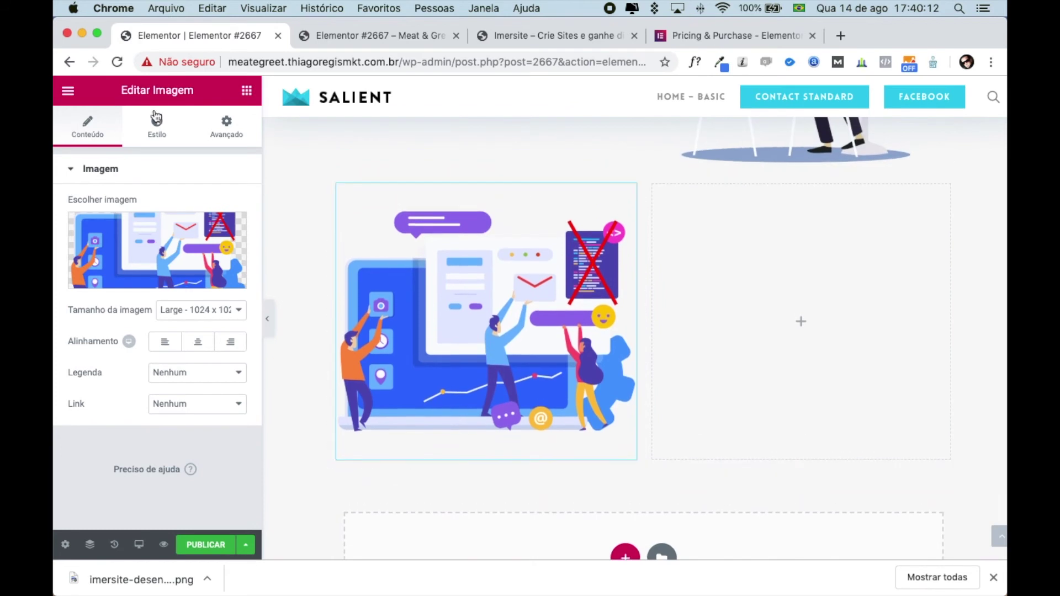
{"action": "left_click", "coordinate": [247, 91]}
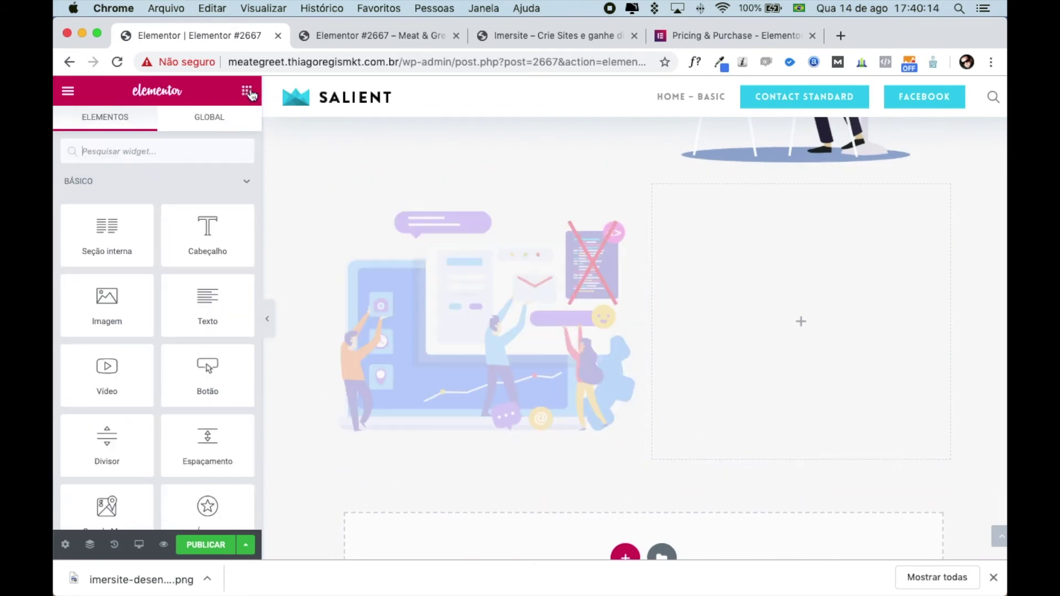
{"action": "left_click_drag", "start_coordinate": [208, 302], "coordinate": [805, 328]}
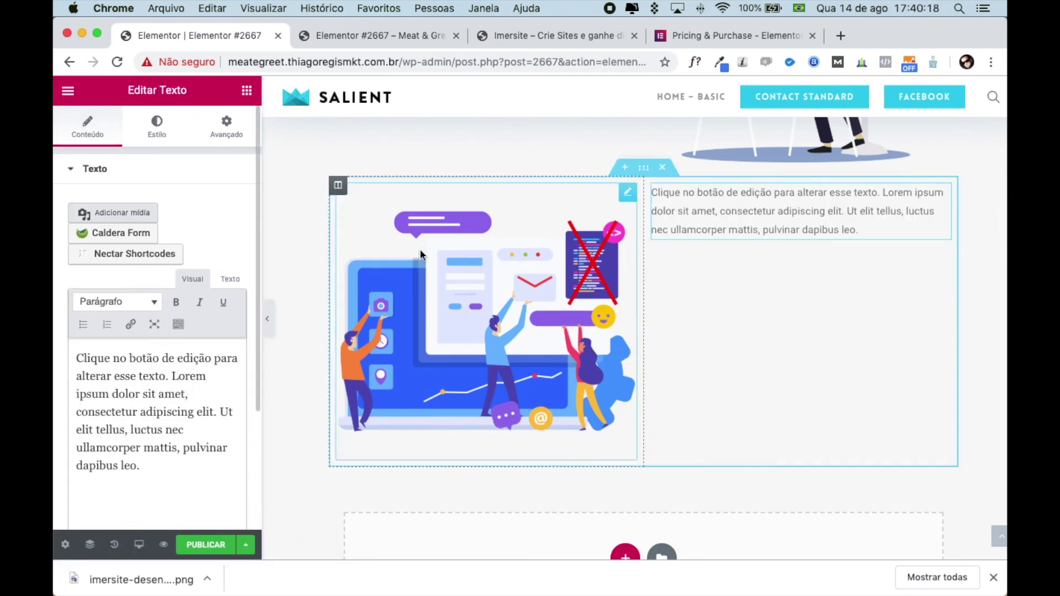
{"action": "left_click", "coordinate": [171, 395]}
{"action": "key", "text": "super+a"}
{"action": "key", "text": "super+c"}
{"action": "key", "text": "super+v"}
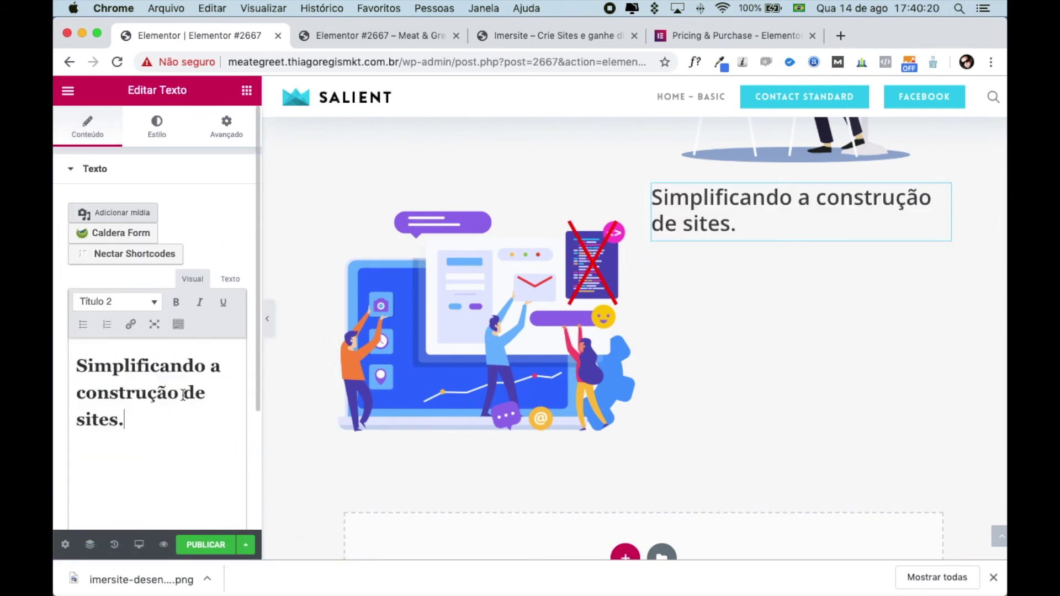
{"action": "key", "text": "super+a"}
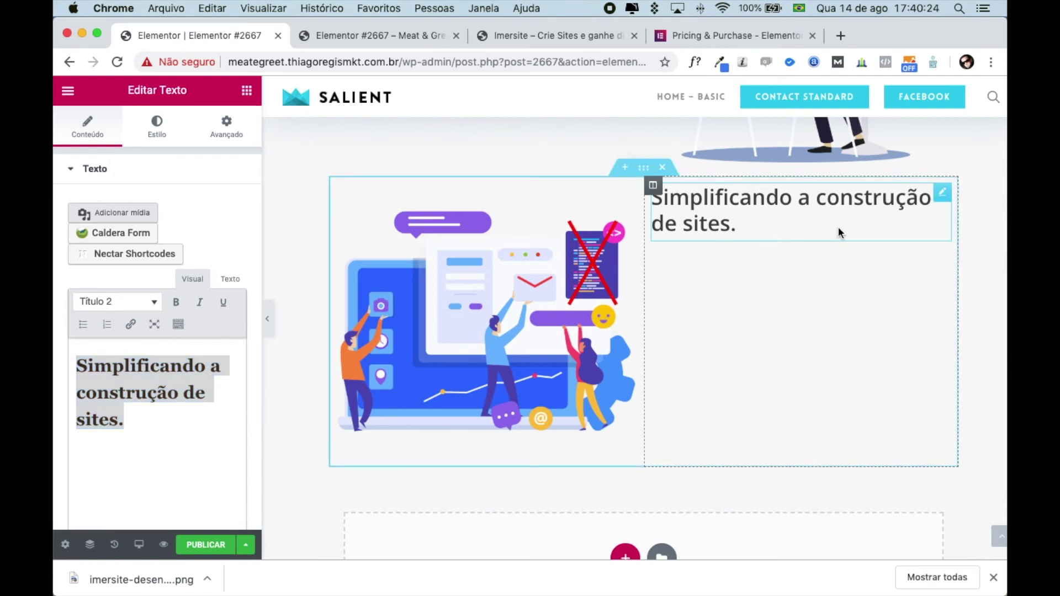
{"action": "left_click", "coordinate": [943, 194]}
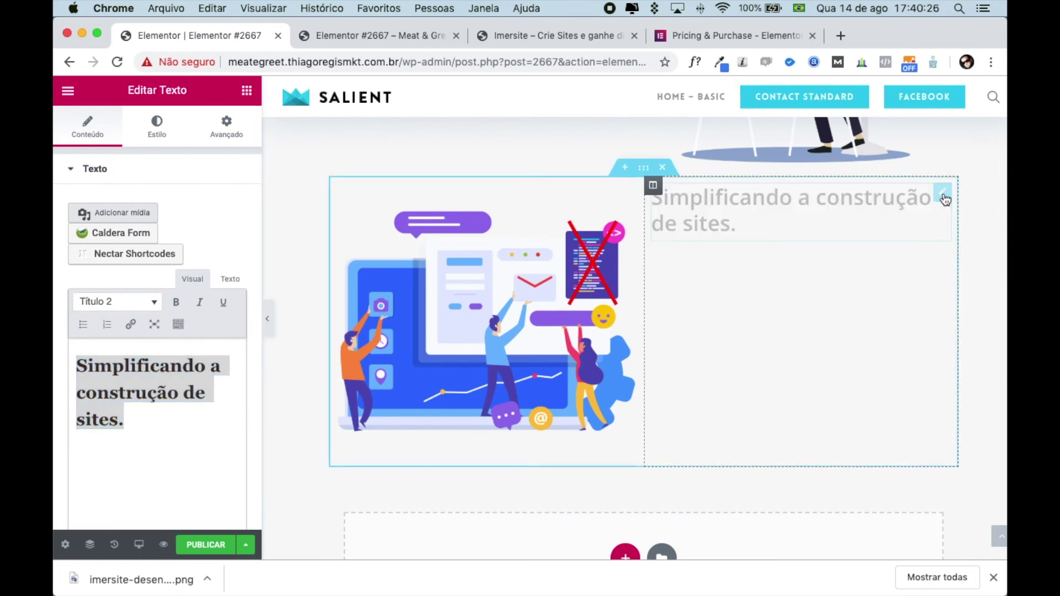
- Add a second Texto widget under the heading and copy the course description and audience list from the ImerSite page
{"action": "left_click", "coordinate": [247, 92]}
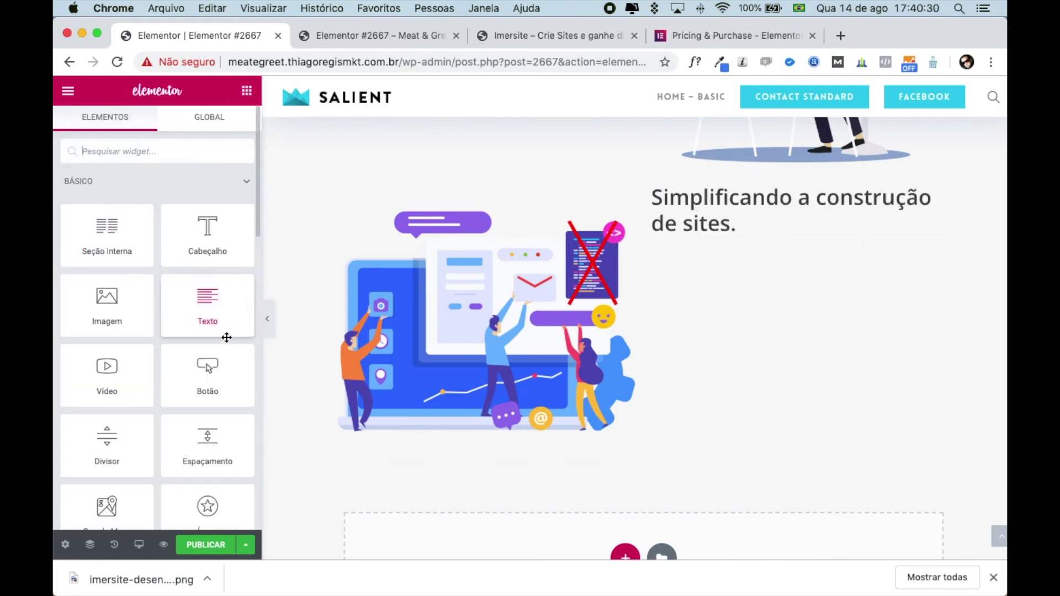
{"action": "left_click_drag", "start_coordinate": [200, 302], "coordinate": [727, 243]}
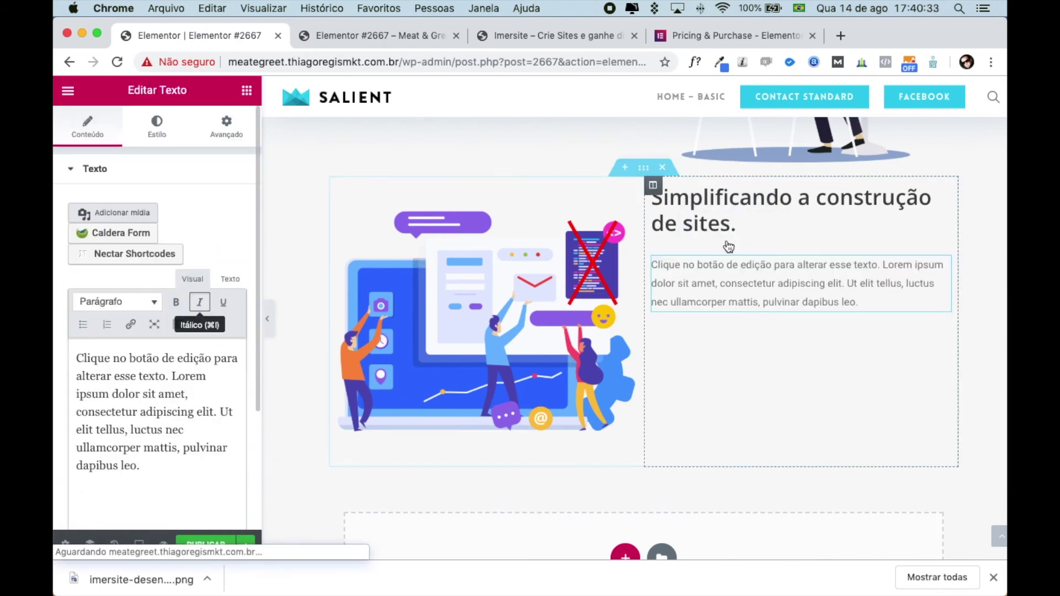
{"action": "left_click", "coordinate": [424, 37]}
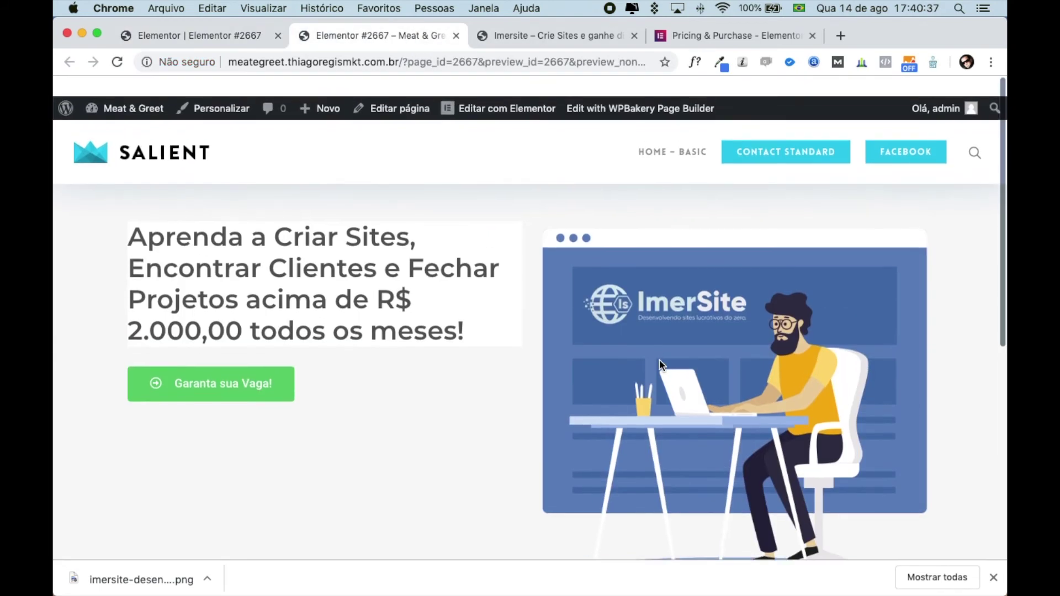
{"action": "left_click", "coordinate": [557, 36]}
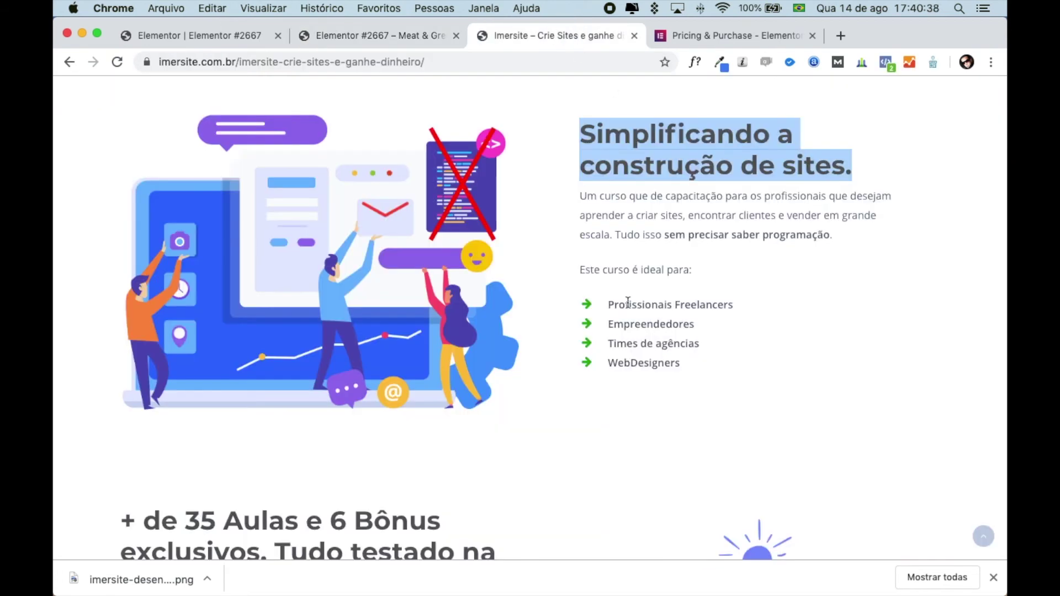
{"action": "left_click_drag", "start_coordinate": [581, 195], "coordinate": [738, 398]}
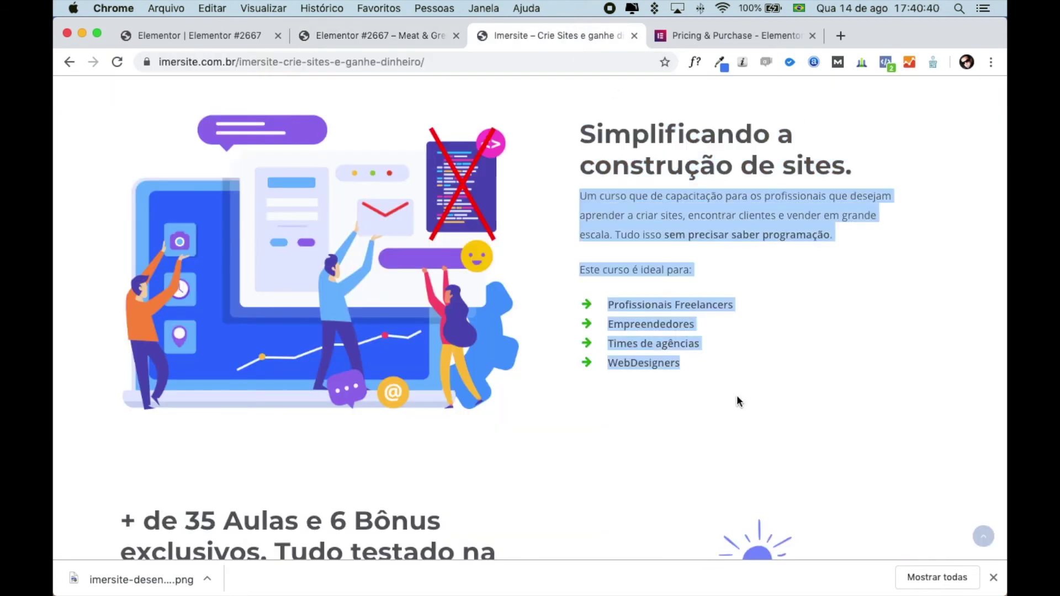
{"action": "left_click", "coordinate": [189, 35]}
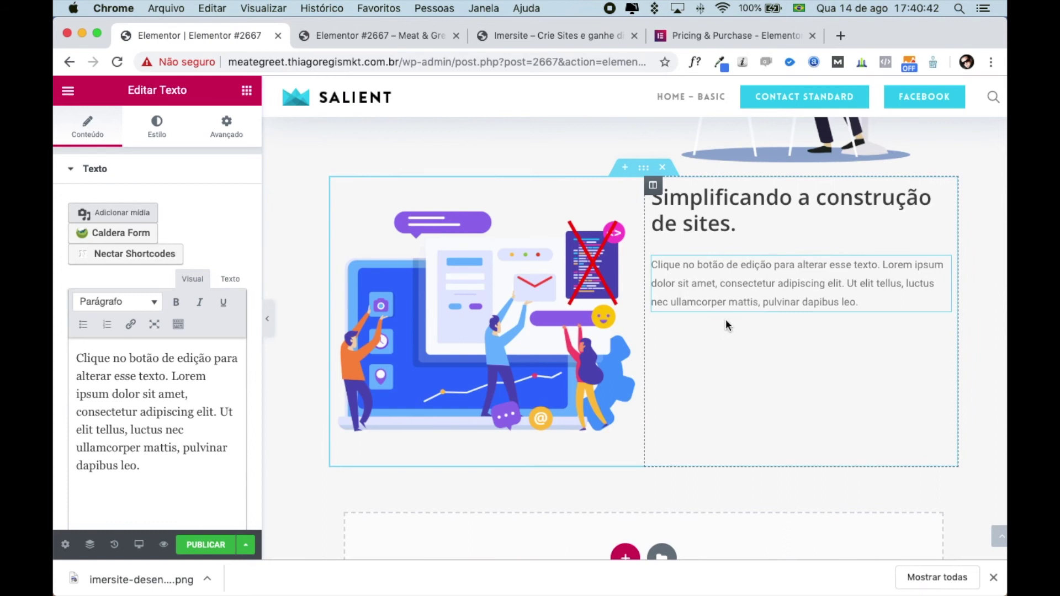
- Replace the new Texto widget's placeholder with the copied course description and the "Este curso é ideal para:" list
{"action": "left_click", "coordinate": [731, 285]}
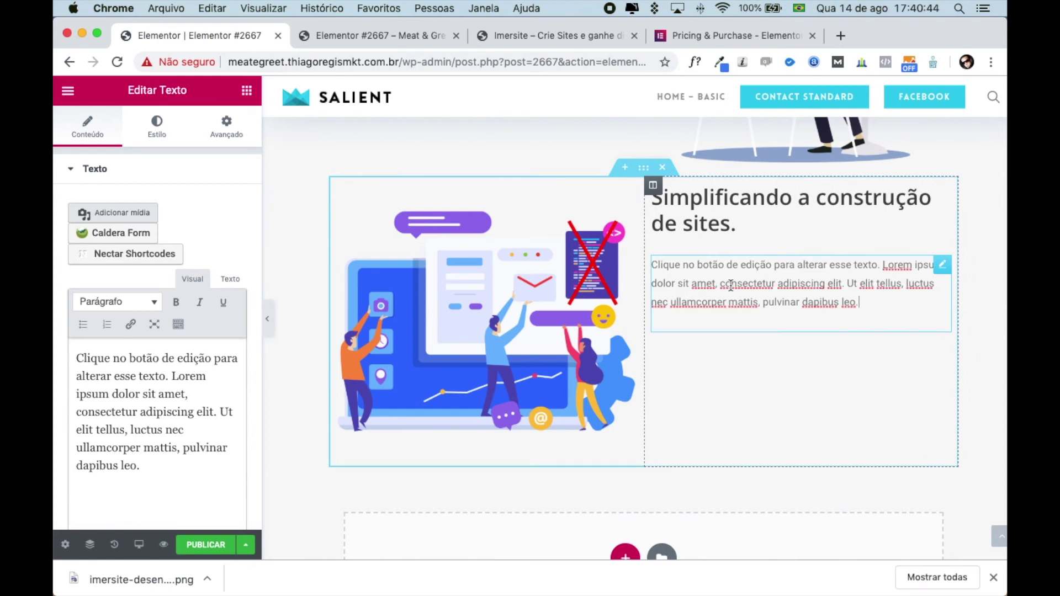
{"action": "left_click", "coordinate": [154, 391]}
{"action": "key", "text": "ctrl+a"}
{"action": "key", "text": "ctrl+v"}
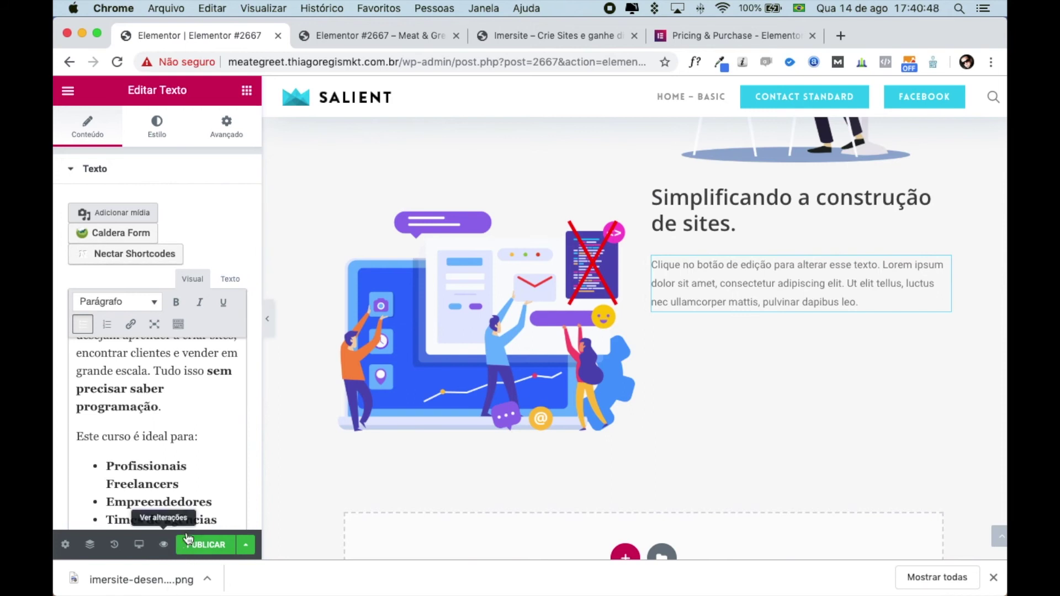
{"action": "left_click", "coordinate": [740, 282]}
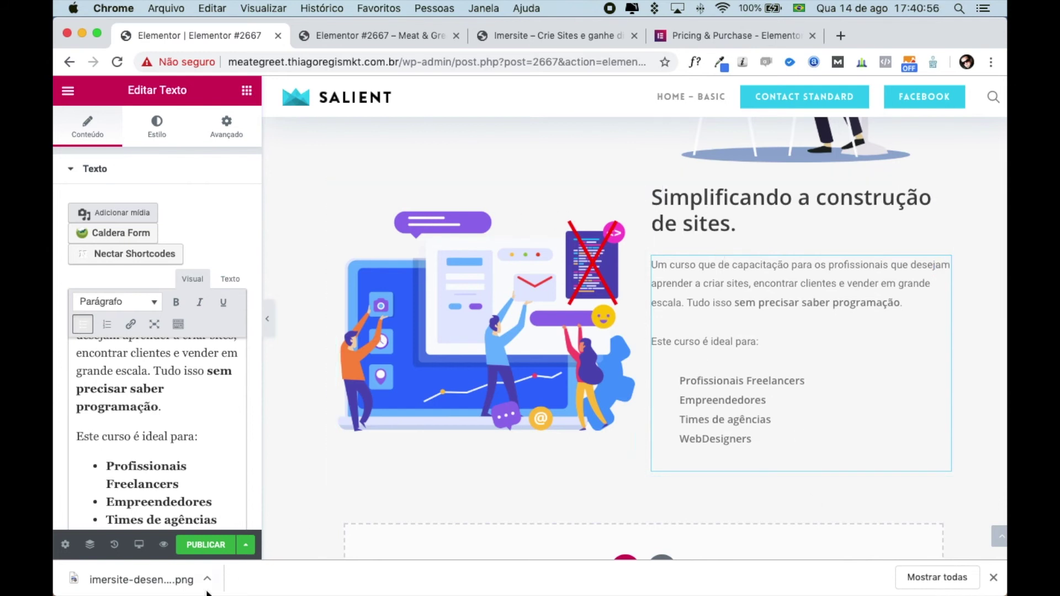
- Preview the page and compare the new image-and-text section with the original on the ImerSite page
{"action": "left_click", "coordinate": [164, 545]}
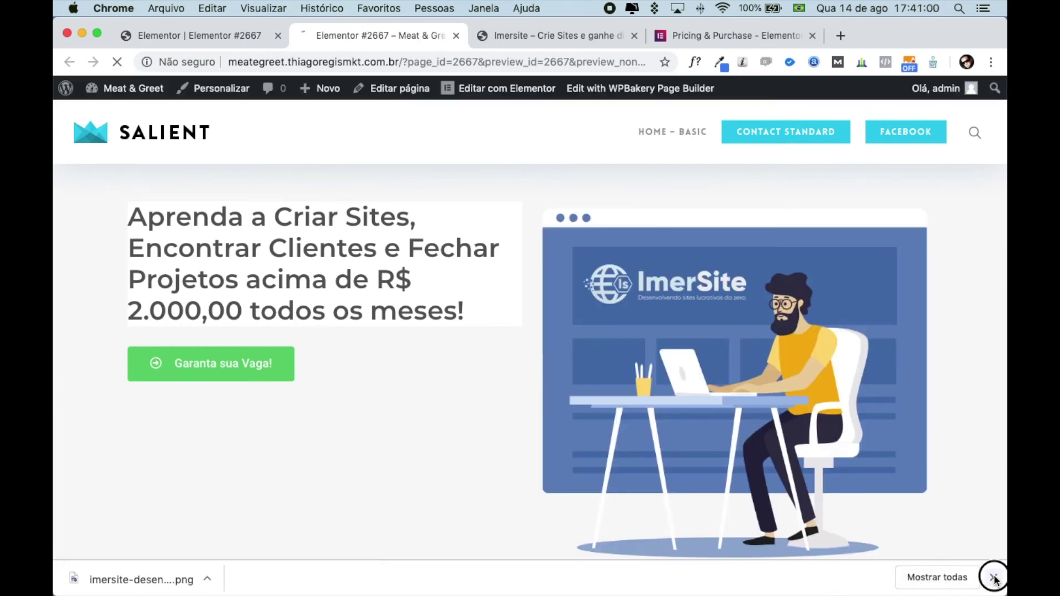
{"action": "left_click", "coordinate": [993, 577]}
{"action": "scroll", "coordinate": [427, 359], "scroll_direction": "down", "scroll_amount": 10}
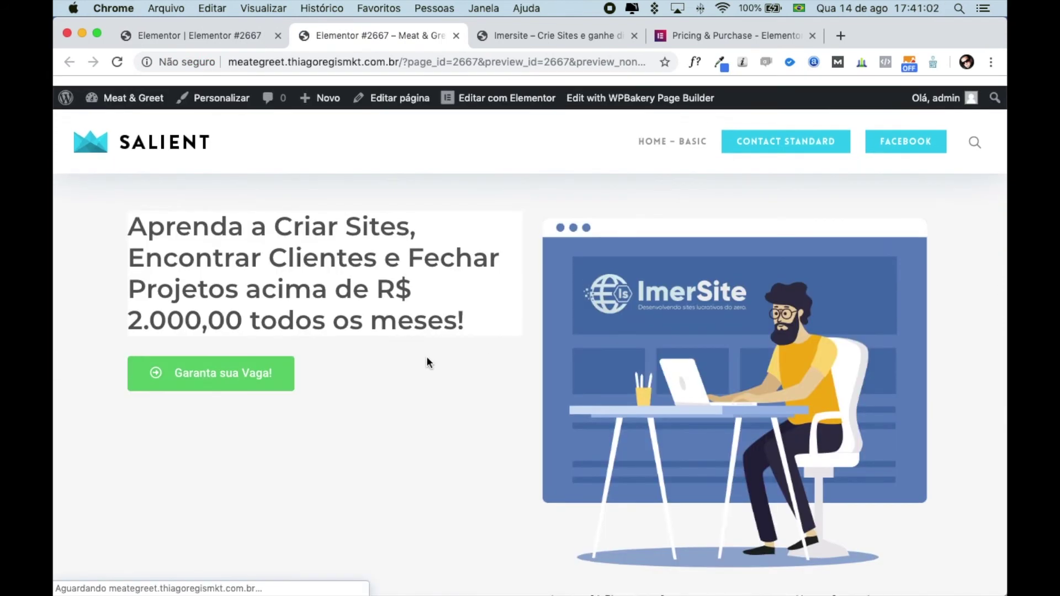
{"action": "scroll", "coordinate": [427, 361], "scroll_direction": "down", "scroll_amount": 10}
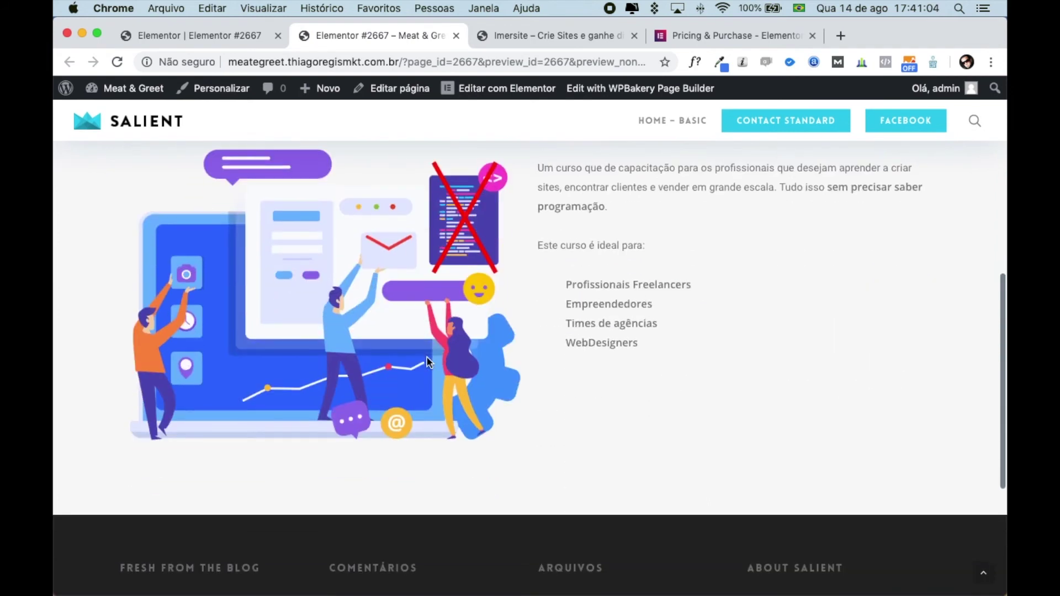
{"action": "scroll", "coordinate": [427, 362], "scroll_direction": "down", "scroll_amount": 3}
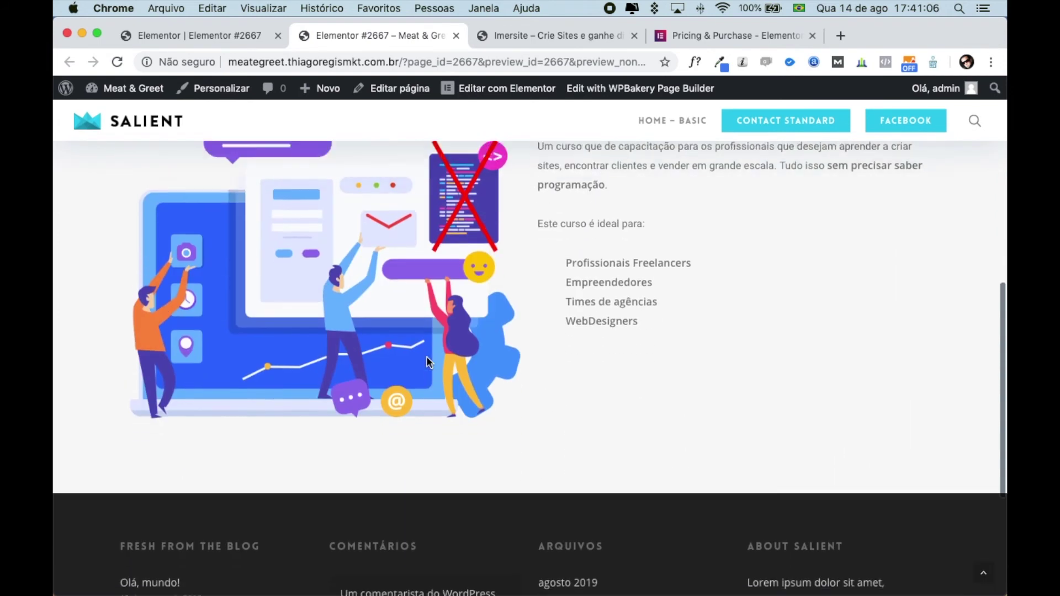
{"action": "left_click", "coordinate": [563, 34]}
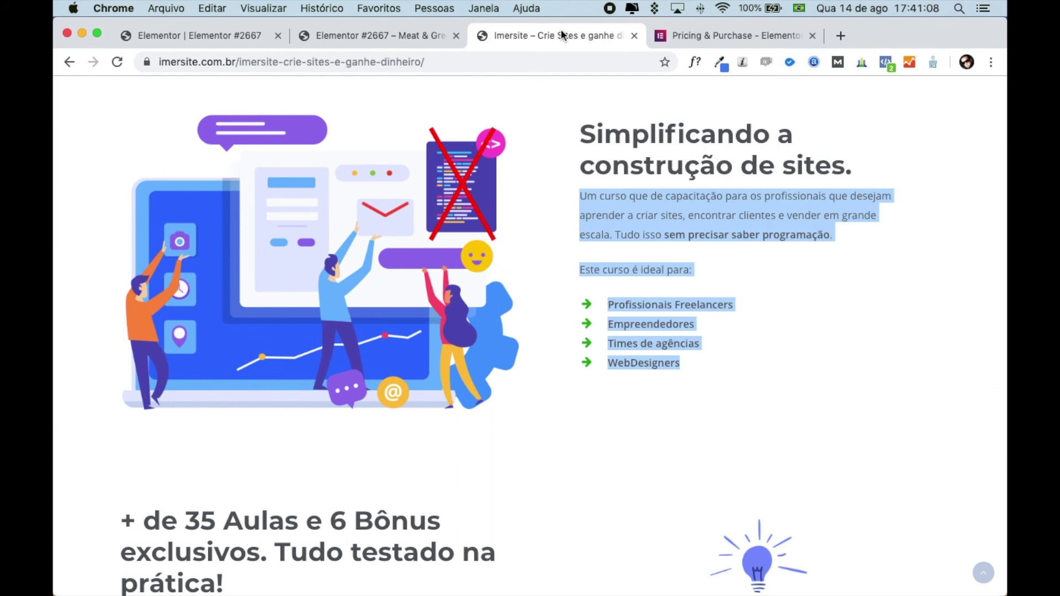
{"action": "left_click", "coordinate": [736, 239]}
{"action": "scroll", "coordinate": [771, 269], "scroll_direction": "down", "scroll_amount": 5}
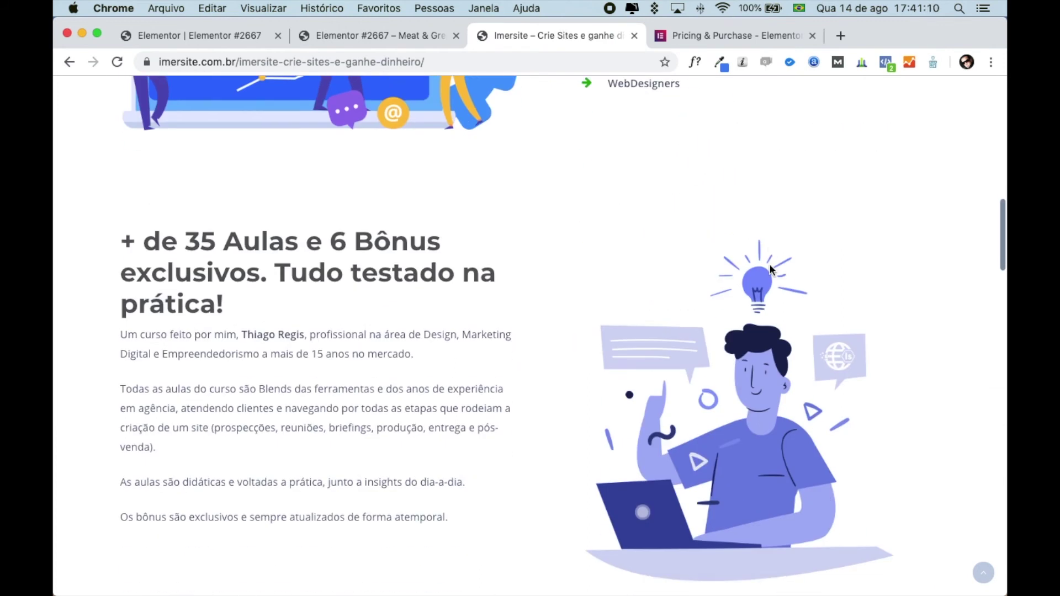
{"action": "scroll", "coordinate": [770, 269], "scroll_direction": "up", "scroll_amount": 6}
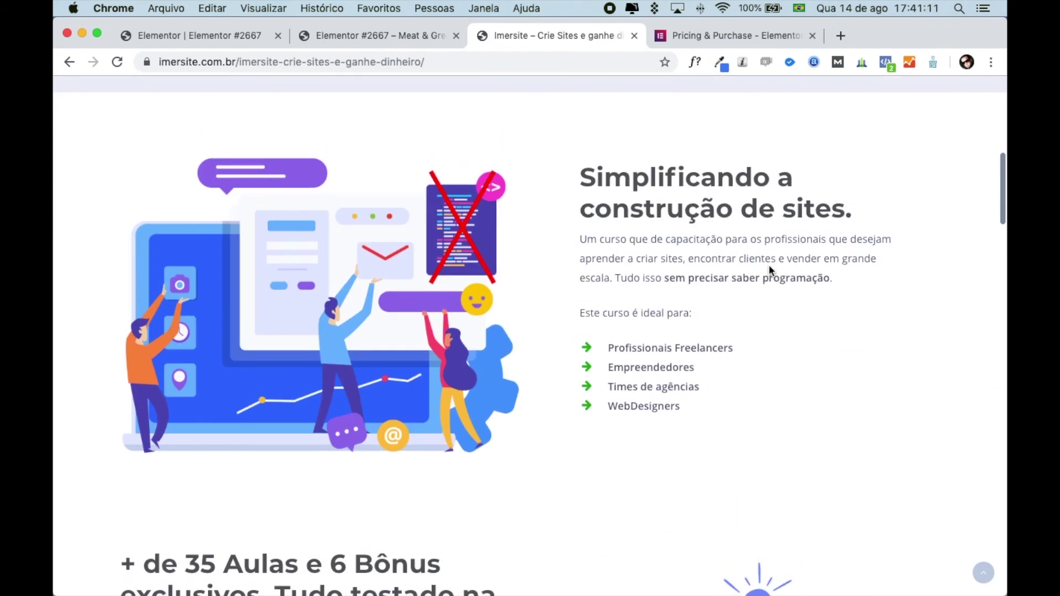
{"action": "left_click", "coordinate": [423, 34]}
{"action": "scroll", "coordinate": [659, 301], "scroll_direction": "up", "scroll_amount": 7}
{"action": "scroll", "coordinate": [658, 303], "scroll_direction": "up", "scroll_amount": 2}
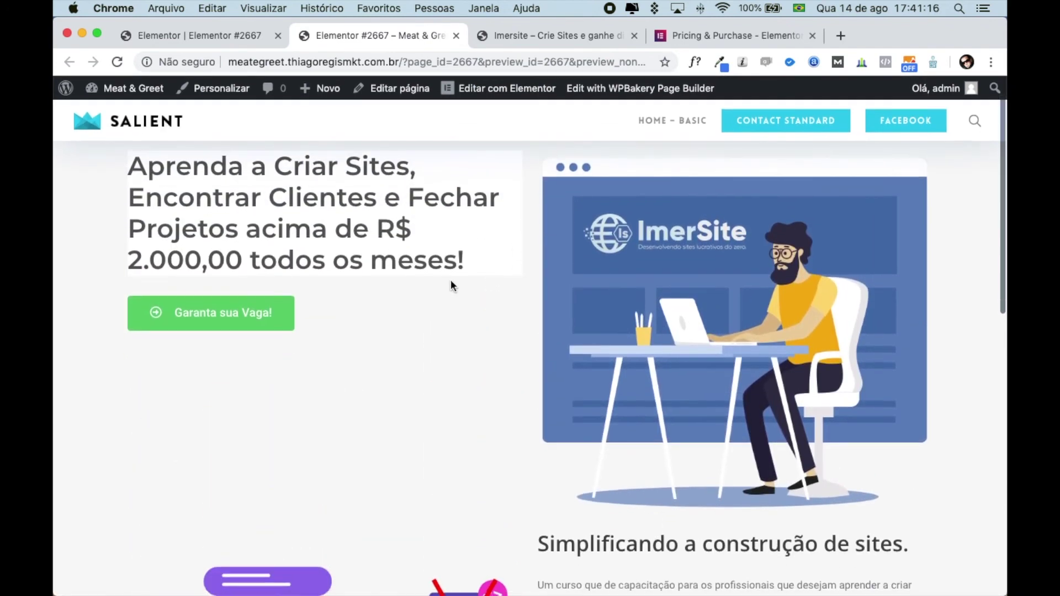
- Try a blank line above the heading "Simplificando a construção de sites." in its Texto widget, and remove it again
{"action": "left_click", "coordinate": [212, 34]}
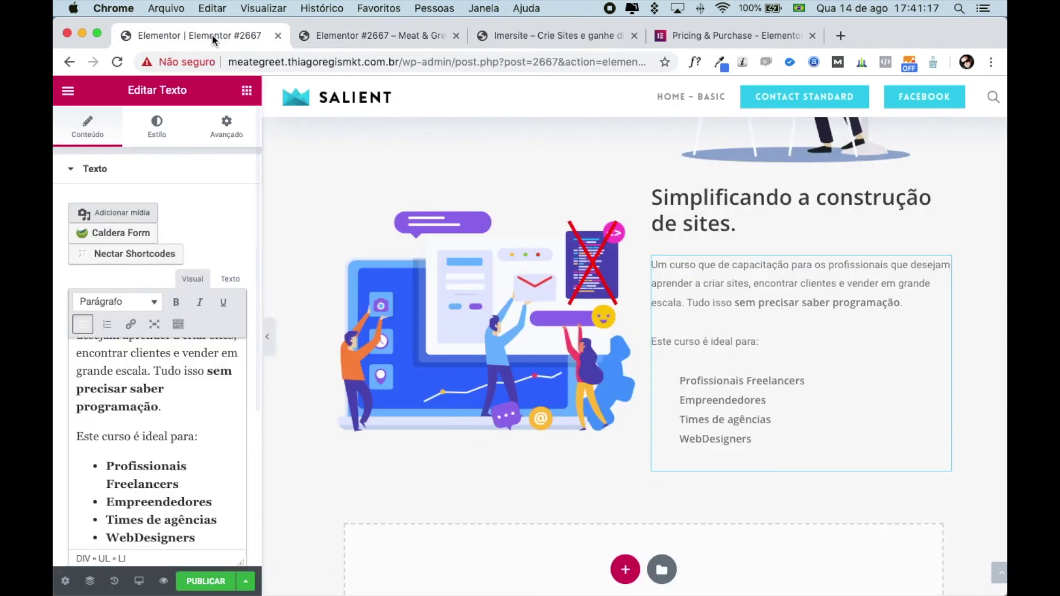
{"action": "left_click", "coordinate": [692, 206]}
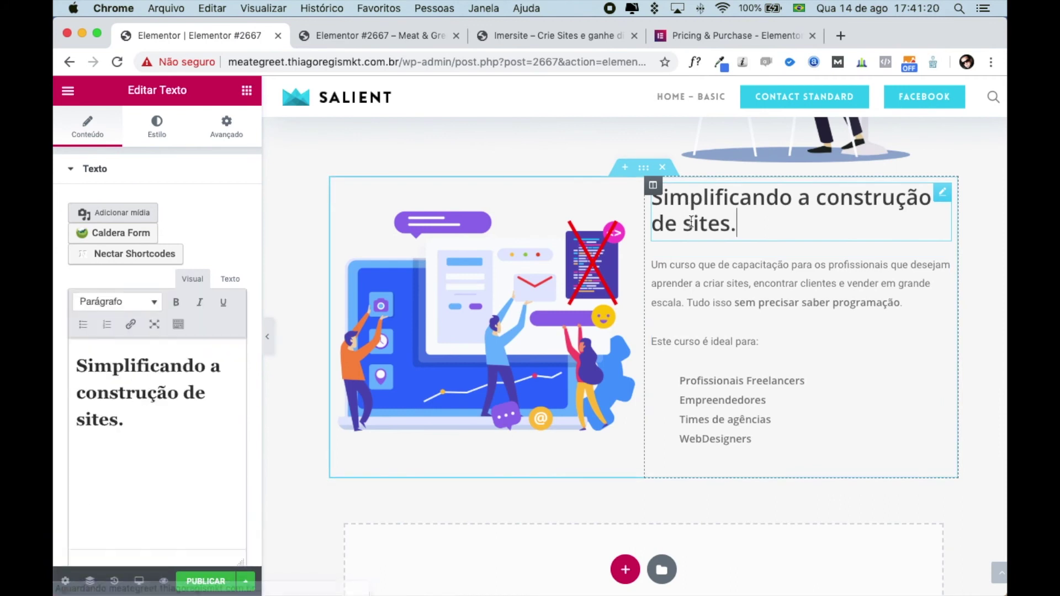
{"action": "left_click", "coordinate": [77, 363]}
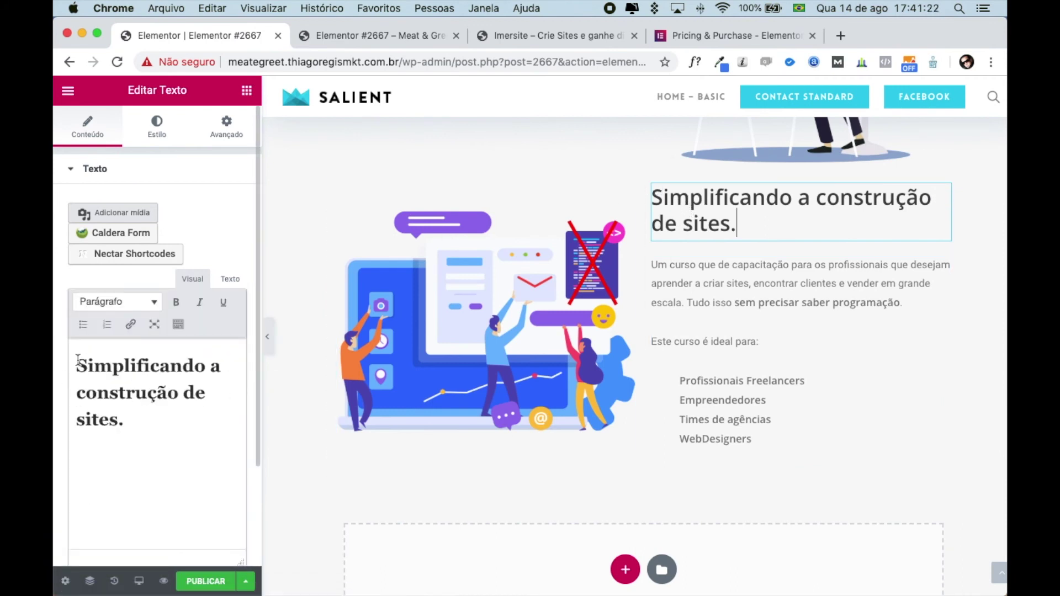
{"action": "key", "text": "Return"}
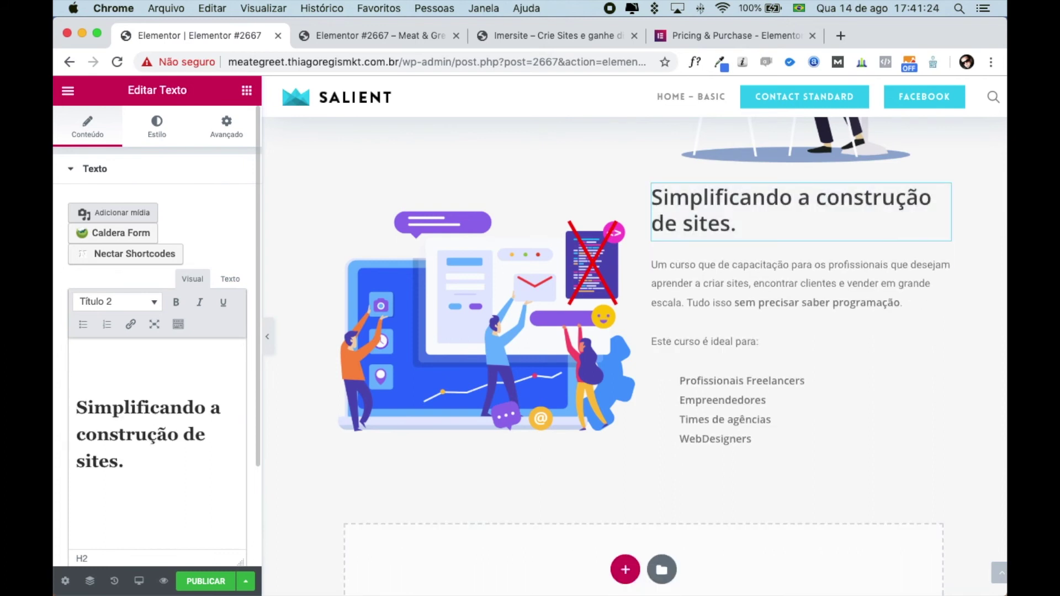
{"action": "left_click", "coordinate": [740, 298]}
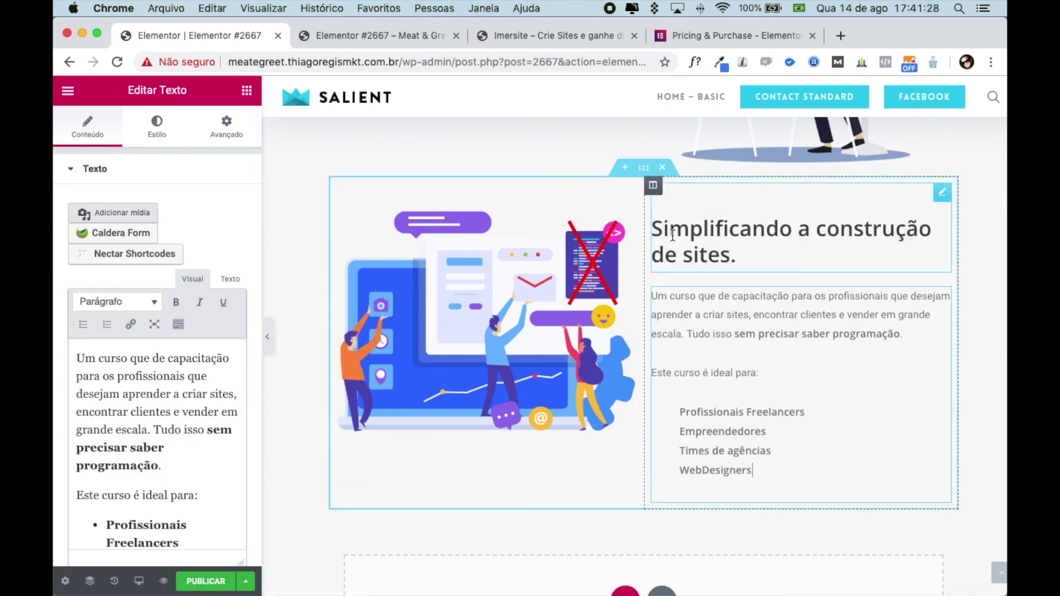
{"action": "left_click", "coordinate": [687, 216]}
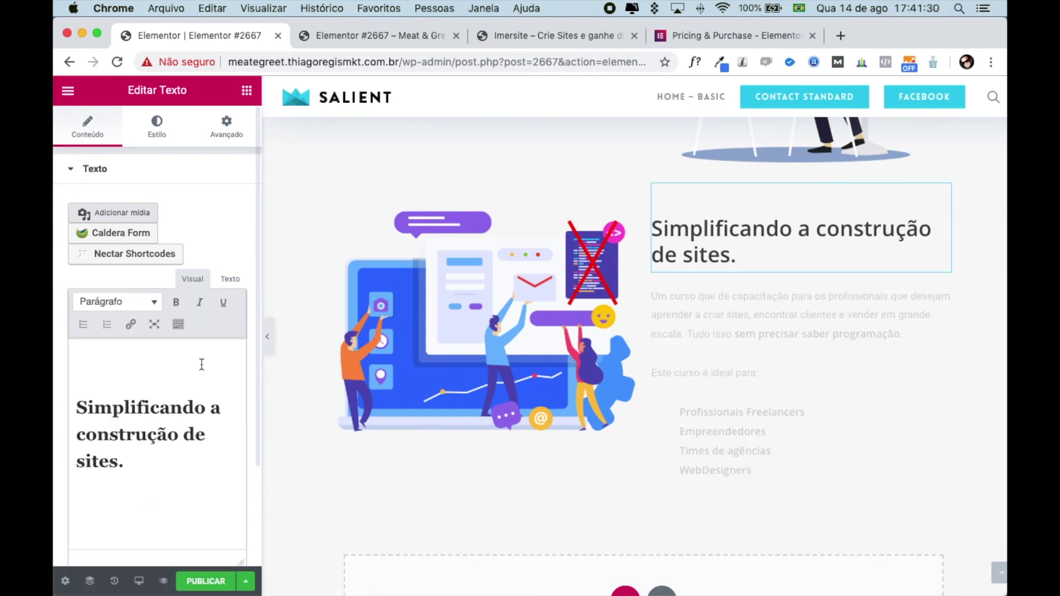
{"action": "key", "text": "BackSpace"}
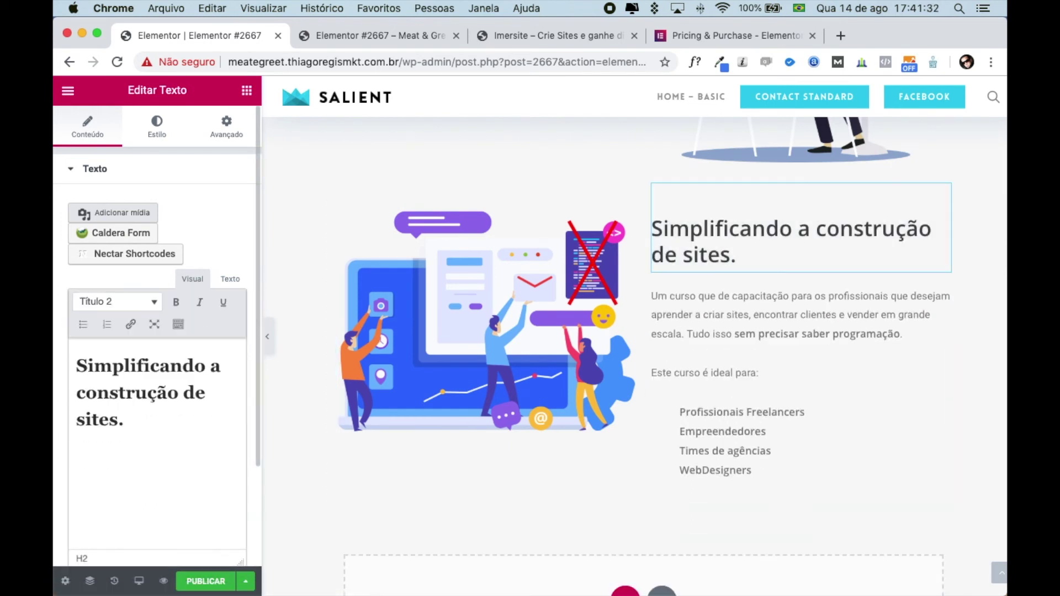
- Add an Espaçamento widget above the heading in the second column and set its Espaço to 22
{"action": "left_click", "coordinate": [248, 93]}
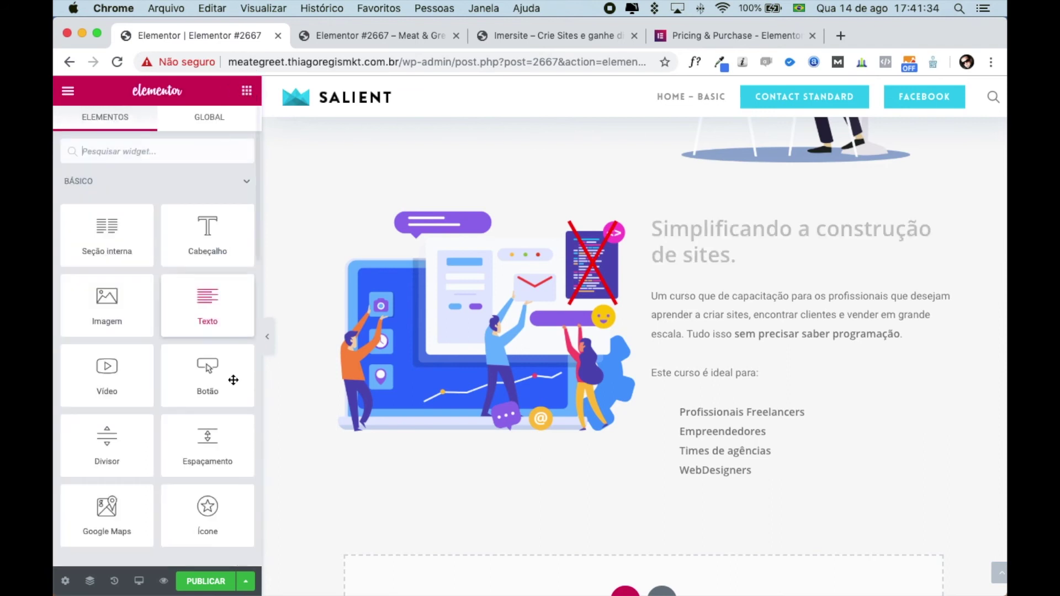
{"action": "left_click_drag", "start_coordinate": [204, 440], "coordinate": [727, 200]}
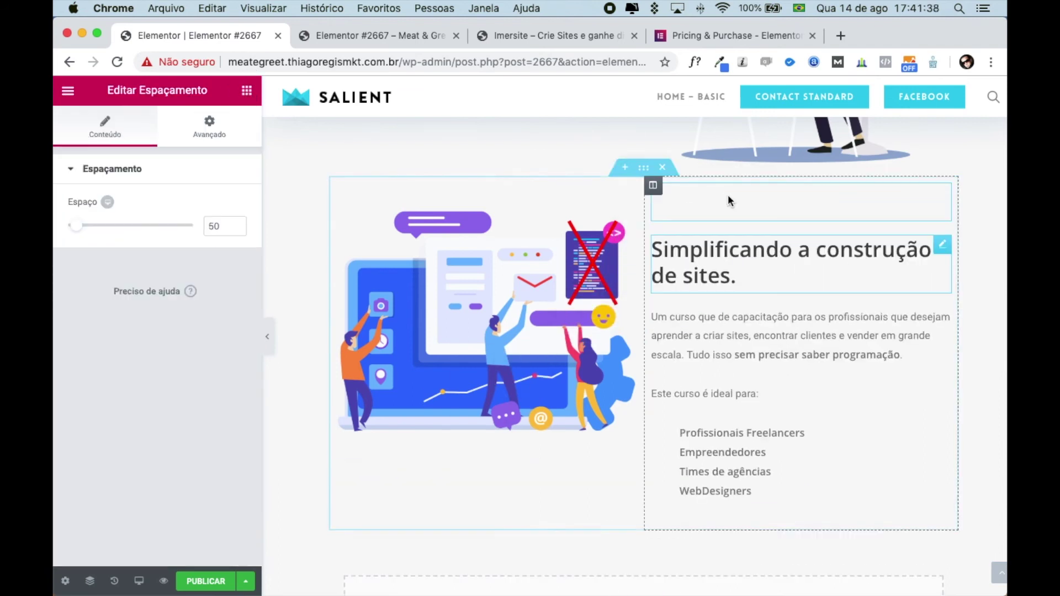
{"action": "mouse_move", "coordinate": [74, 232]}
{"action": "left_mouse_down"}
{"action": "mouse_move", "coordinate": [104, 230]}
{"action": "mouse_move", "coordinate": [73, 232]}
{"action": "left_mouse_up"}
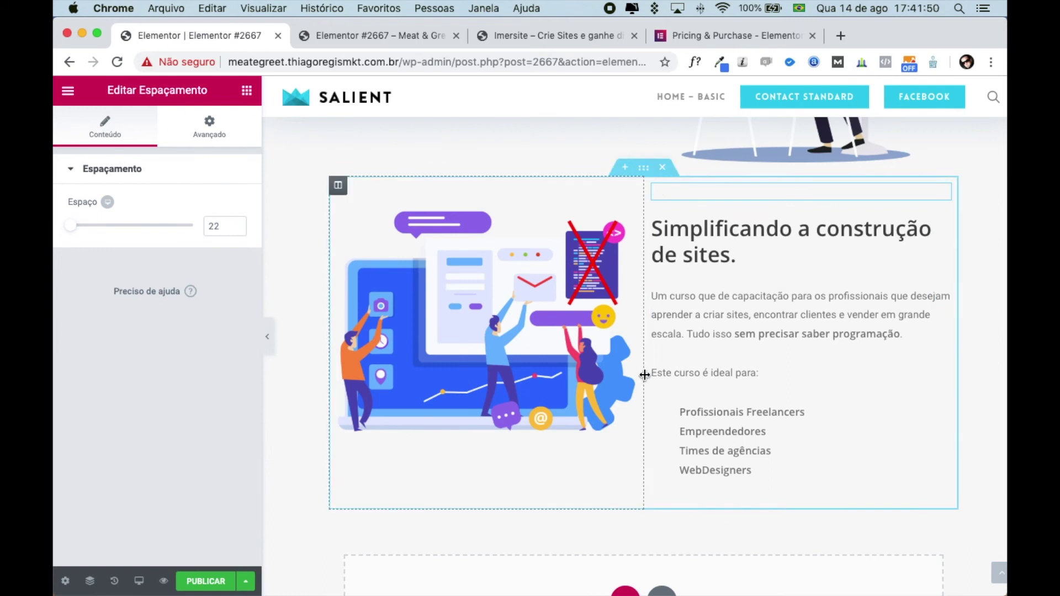
- Widen the section's image column by narrowing the text column, preview the page, and return to the Elementor editor
{"action": "left_click_drag", "start_coordinate": [644, 374], "coordinate": [721, 388]}
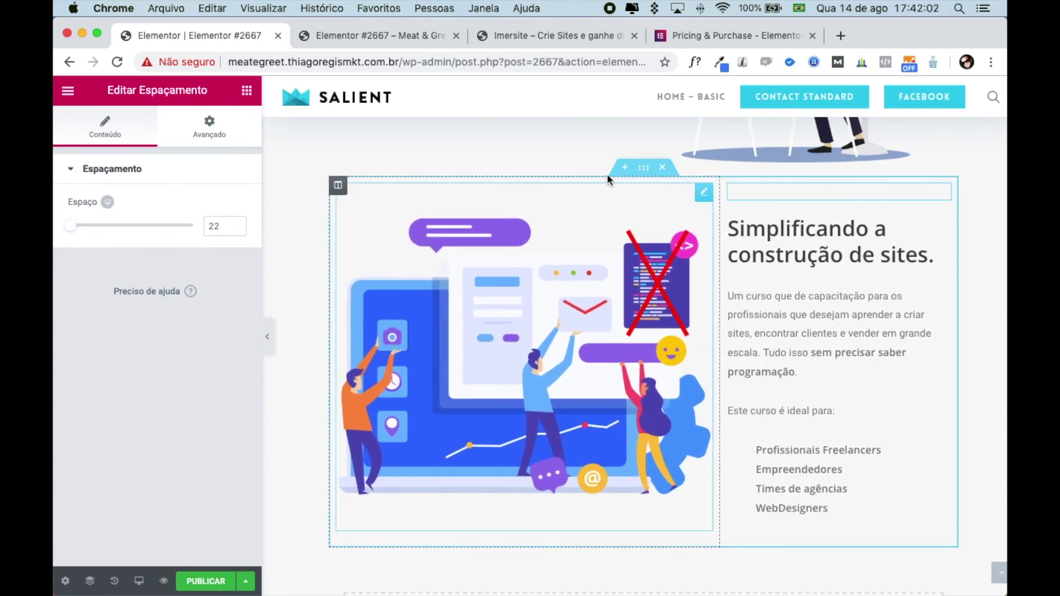
{"action": "left_click", "coordinate": [399, 34]}
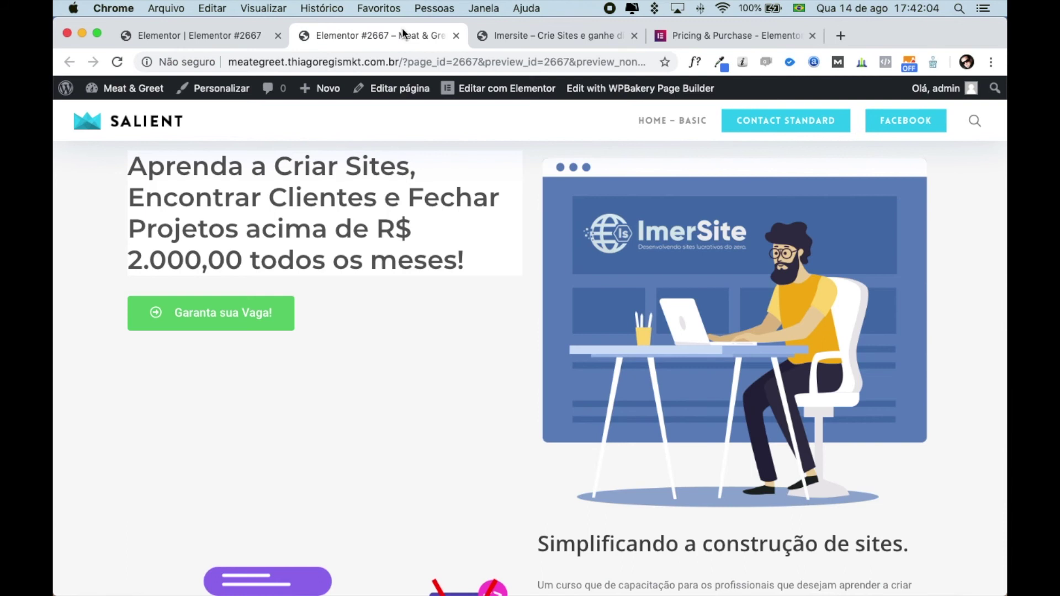
{"action": "scroll", "coordinate": [435, 245], "scroll_direction": "down", "scroll_amount": 6}
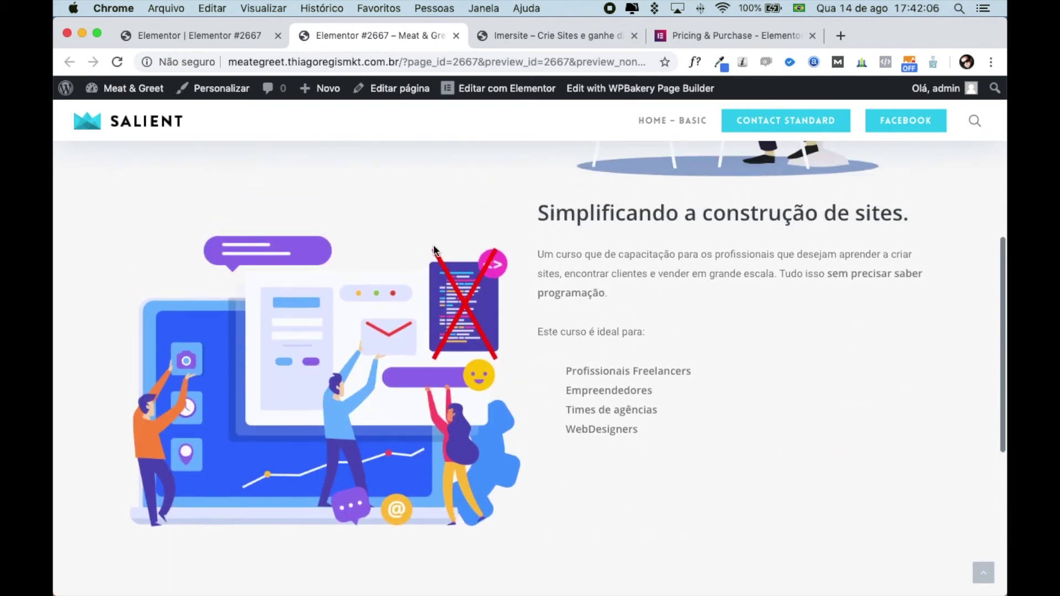
{"action": "left_click", "coordinate": [235, 40]}
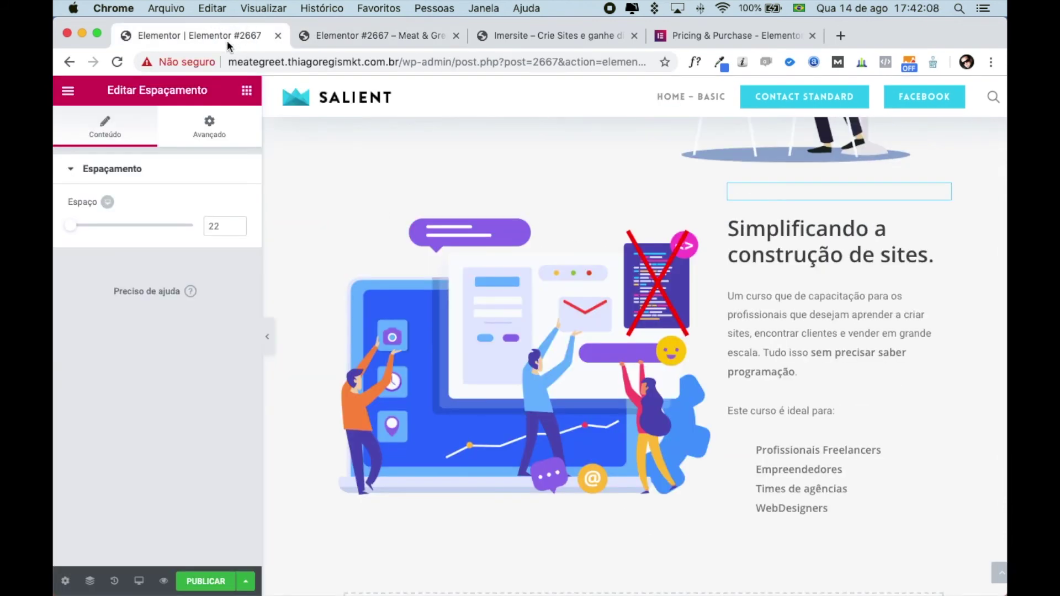
{"action": "left_click", "coordinate": [164, 582]}
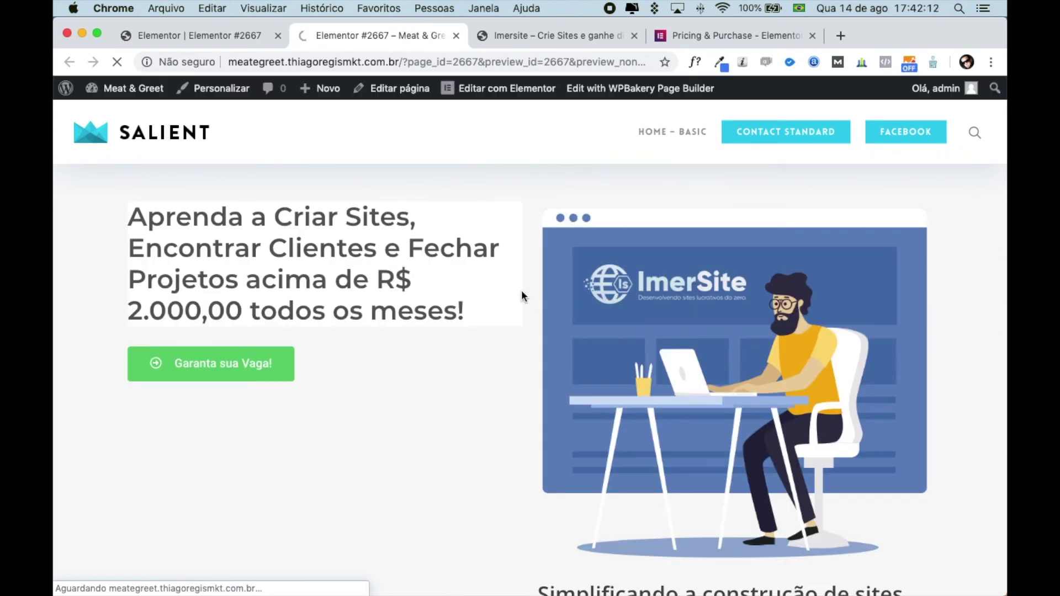
{"action": "scroll", "coordinate": [521, 290], "scroll_direction": "down", "scroll_amount": 5}
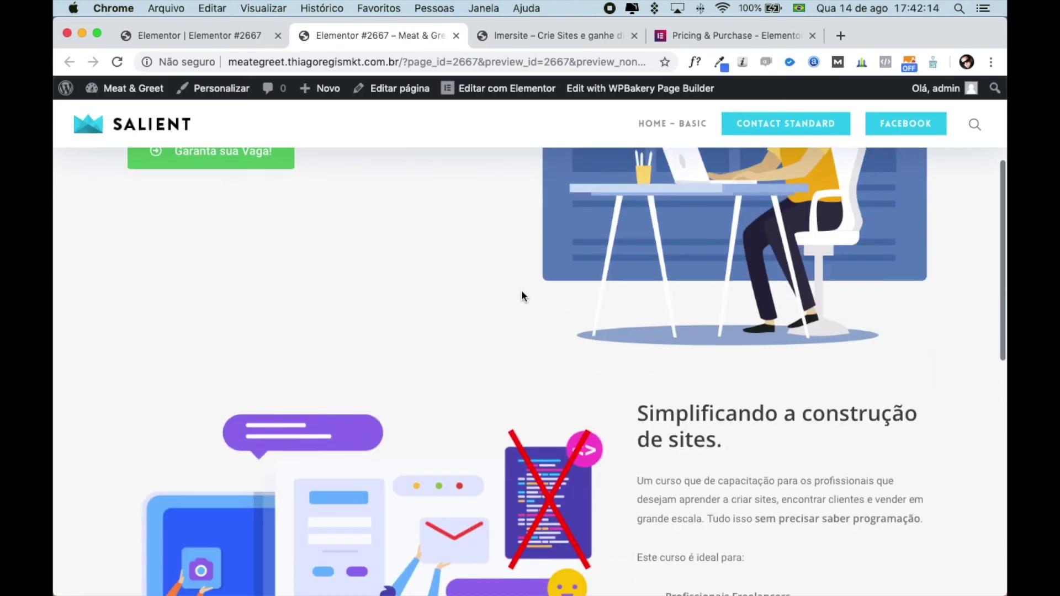
{"action": "scroll", "coordinate": [518, 275], "scroll_direction": "down", "scroll_amount": 3}
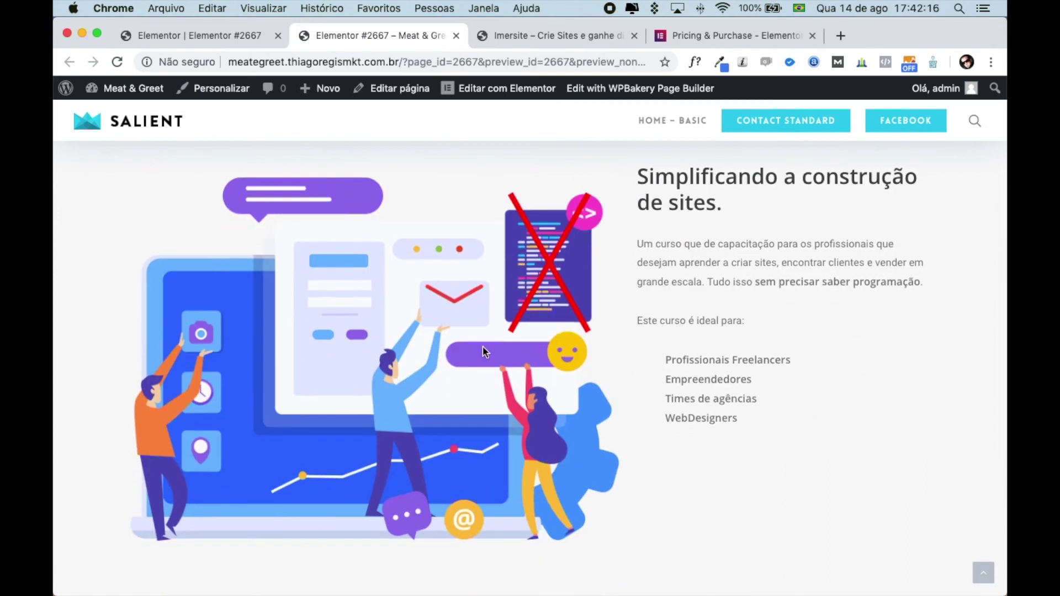
{"action": "left_click", "coordinate": [232, 34]}
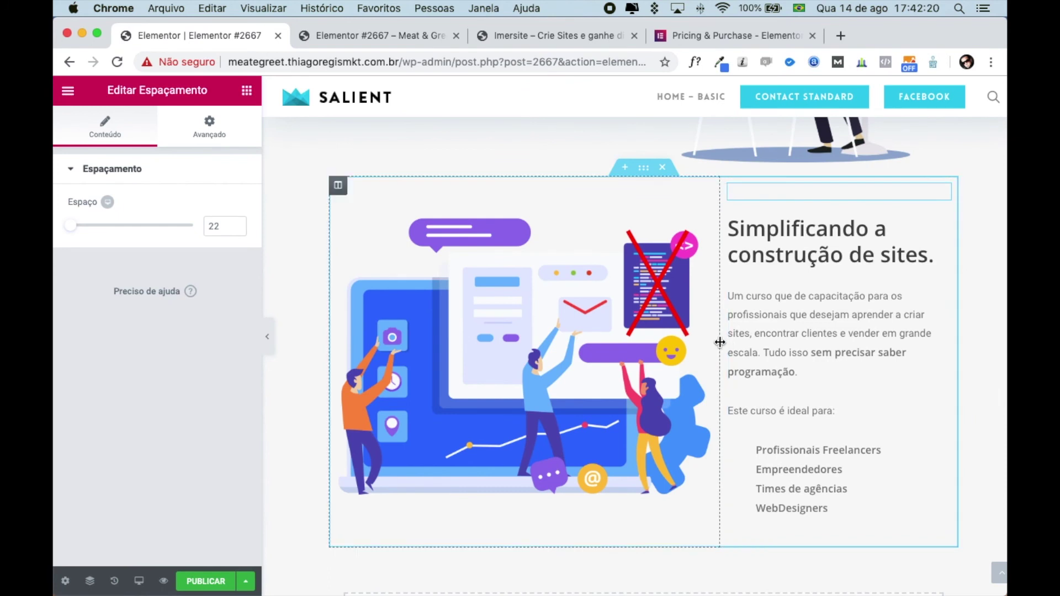
- Add a Barra de progresso widget above the heading "Simplificando a construção de sites." in the second column
{"action": "left_click", "coordinate": [247, 95]}
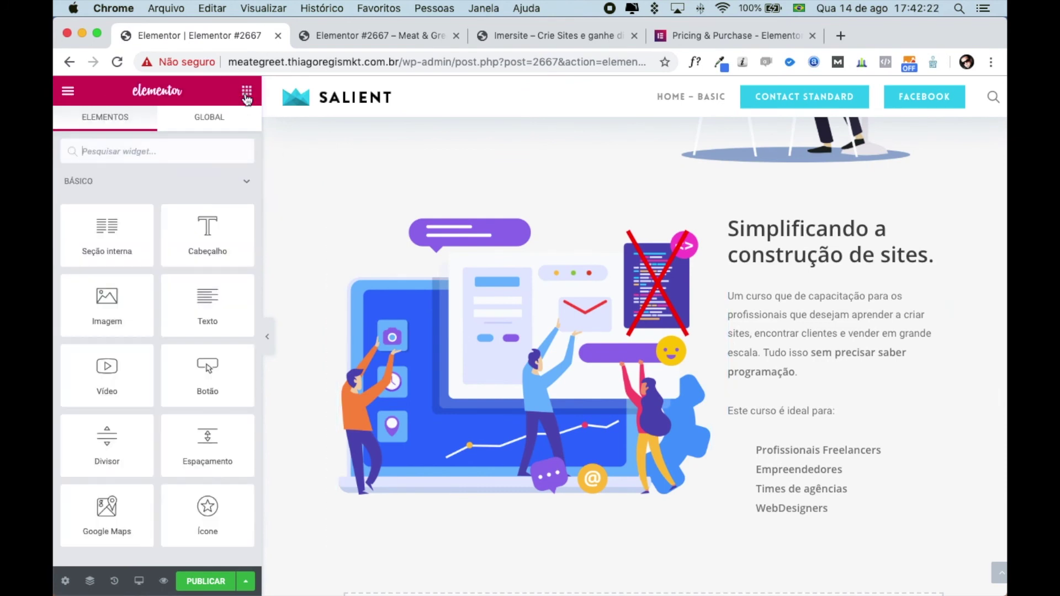
{"action": "scroll", "coordinate": [216, 387], "scroll_direction": "down", "scroll_amount": 5}
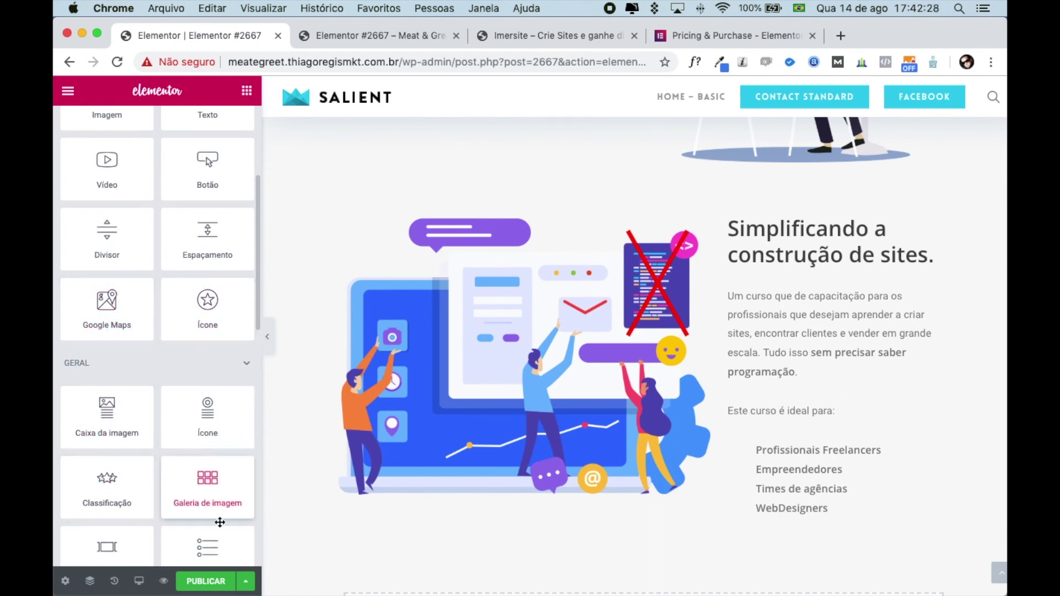
{"action": "scroll", "coordinate": [105, 468], "scroll_direction": "down", "scroll_amount": 5}
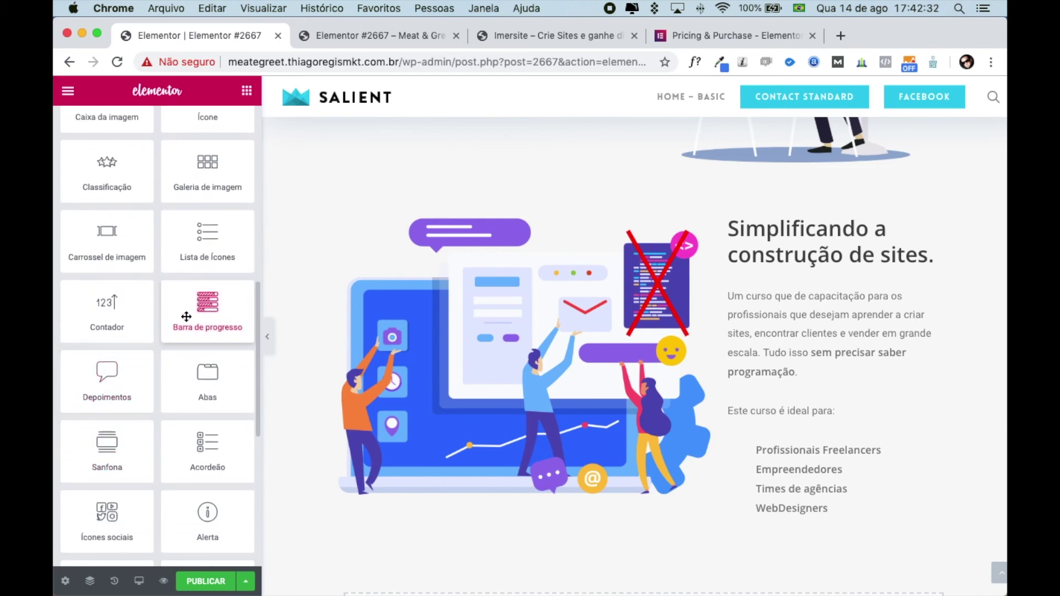
{"action": "left_click_drag", "start_coordinate": [200, 311], "coordinate": [822, 224]}
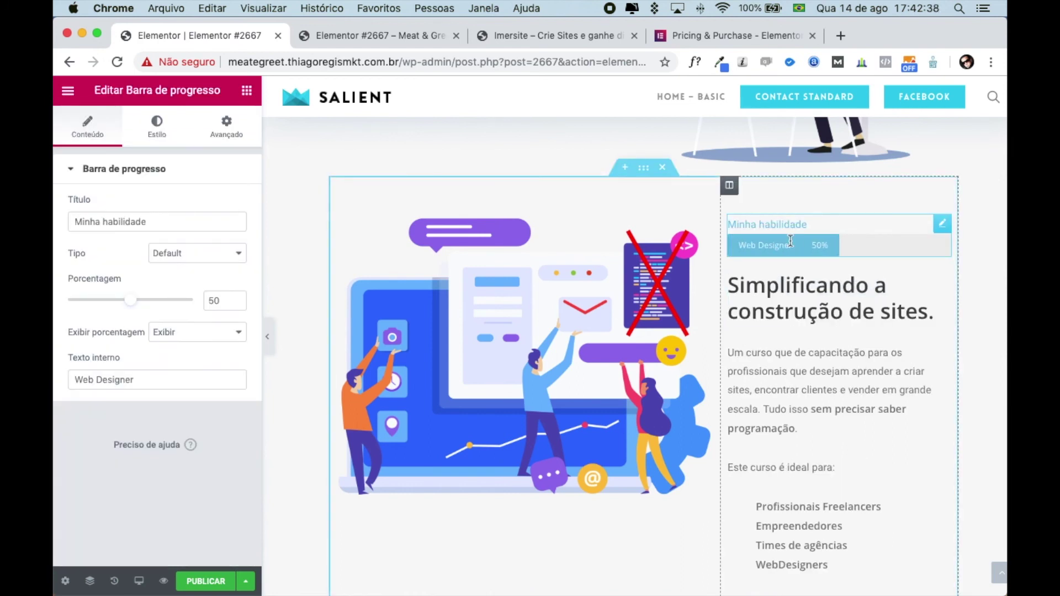
- Set the progress bar's Porcentagem to 100 and its Título to "Construção de Sites"
{"action": "left_click_drag", "start_coordinate": [133, 301], "coordinate": [204, 300]}
{"action": "triple_click", "coordinate": [150, 222]}
{"action": "type", "text": "Constr"}
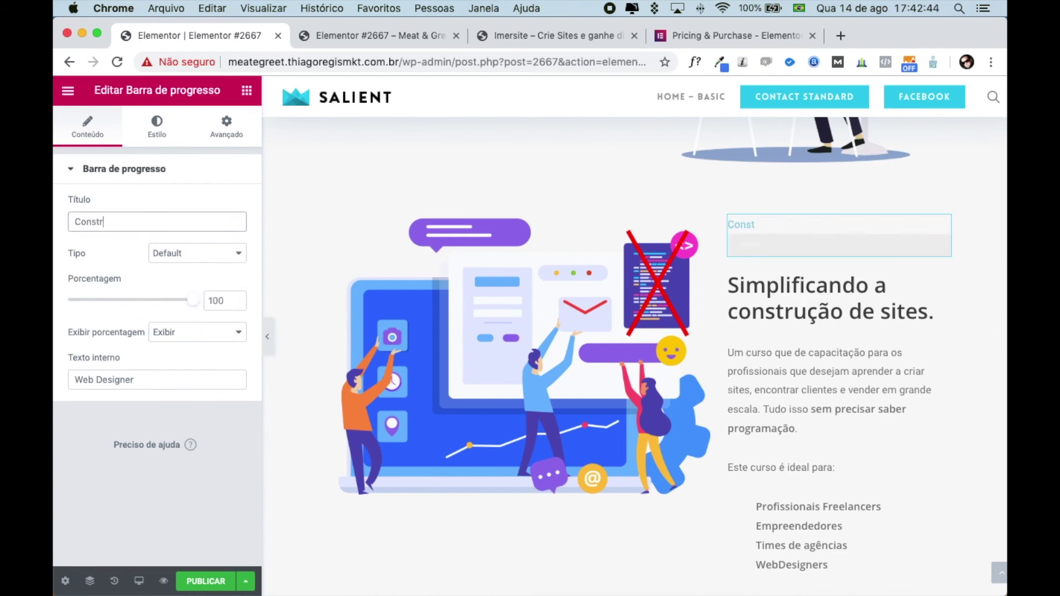
{"action": "type", "text": "ução de Sites"}
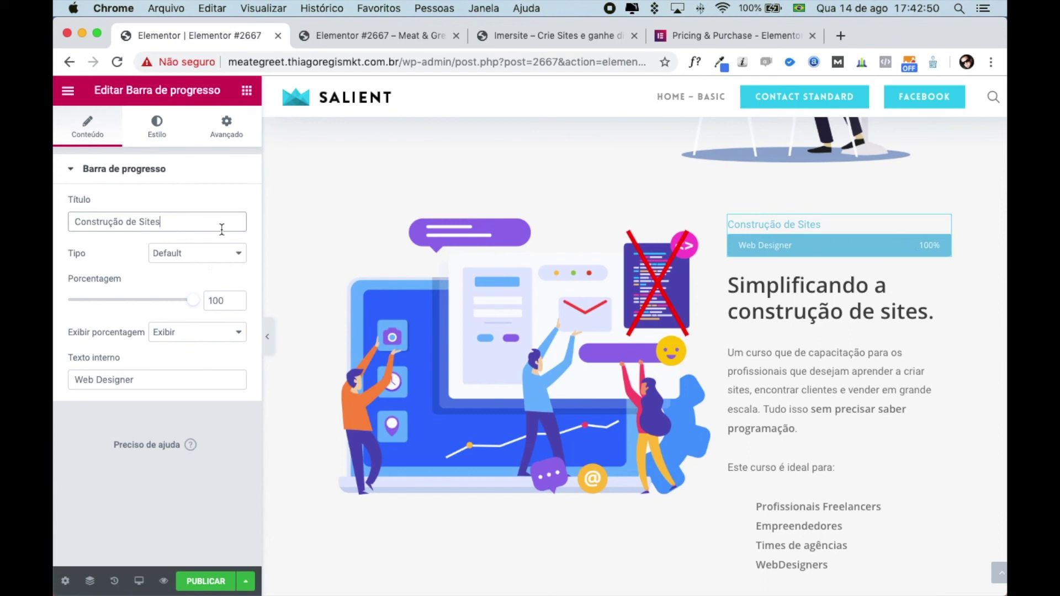
- Set the progress bar's Tipo to Sucesso and its Texto interno to "Wordpress"
{"action": "left_click", "coordinate": [219, 257]}
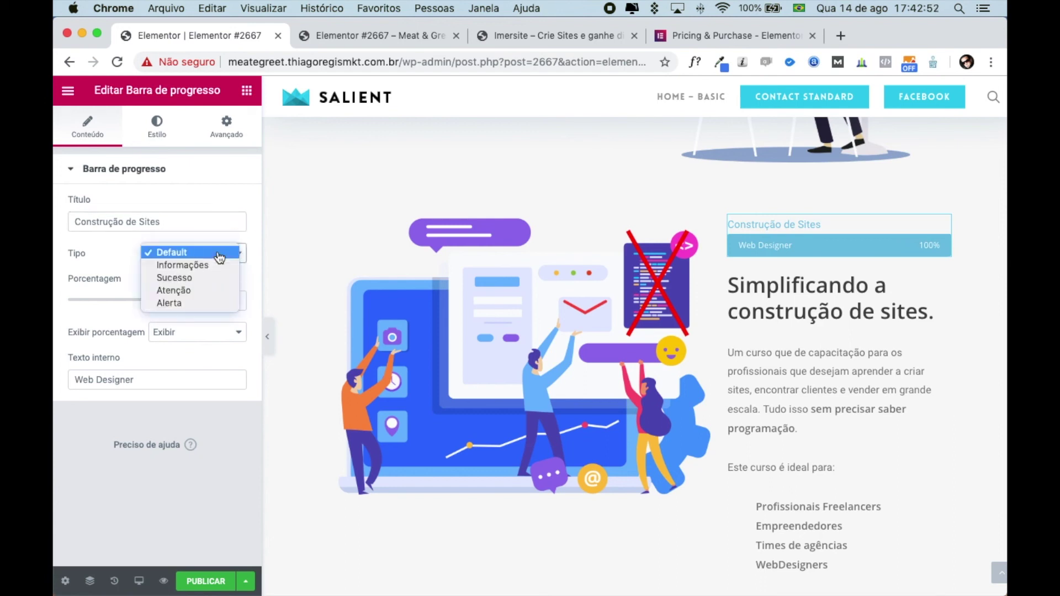
{"action": "left_click", "coordinate": [205, 282]}
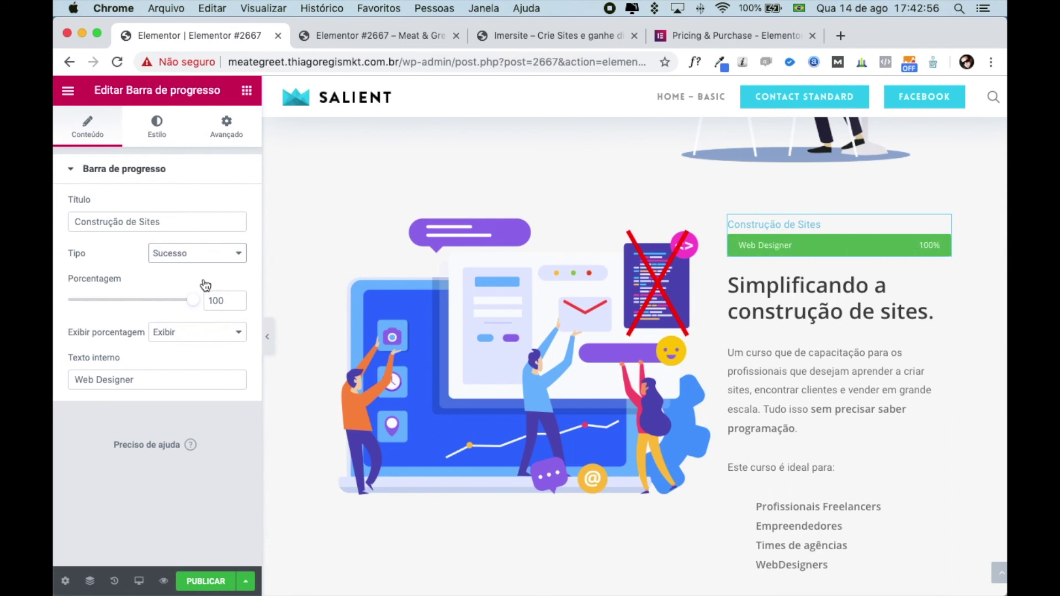
{"action": "left_click", "coordinate": [209, 256]}
{"action": "left_click", "coordinate": [210, 255]}
{"action": "triple_click", "coordinate": [146, 379]}
{"action": "type", "text": "W"}
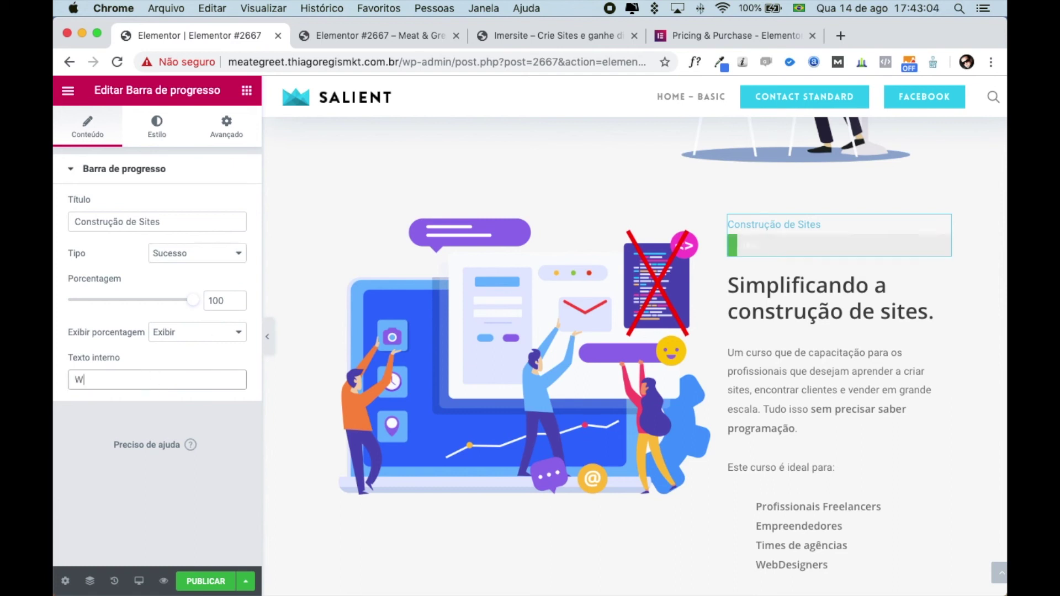
{"action": "type", "text": "ordpress"}
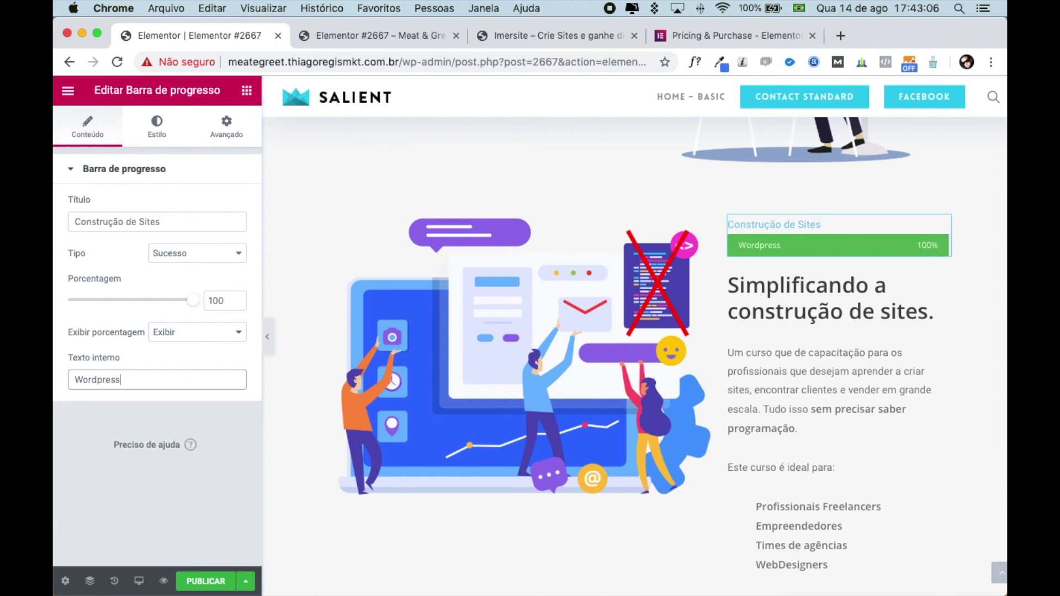
- Set the progress bar's Altura to 37 in its style settings
{"action": "left_click", "coordinate": [158, 127]}
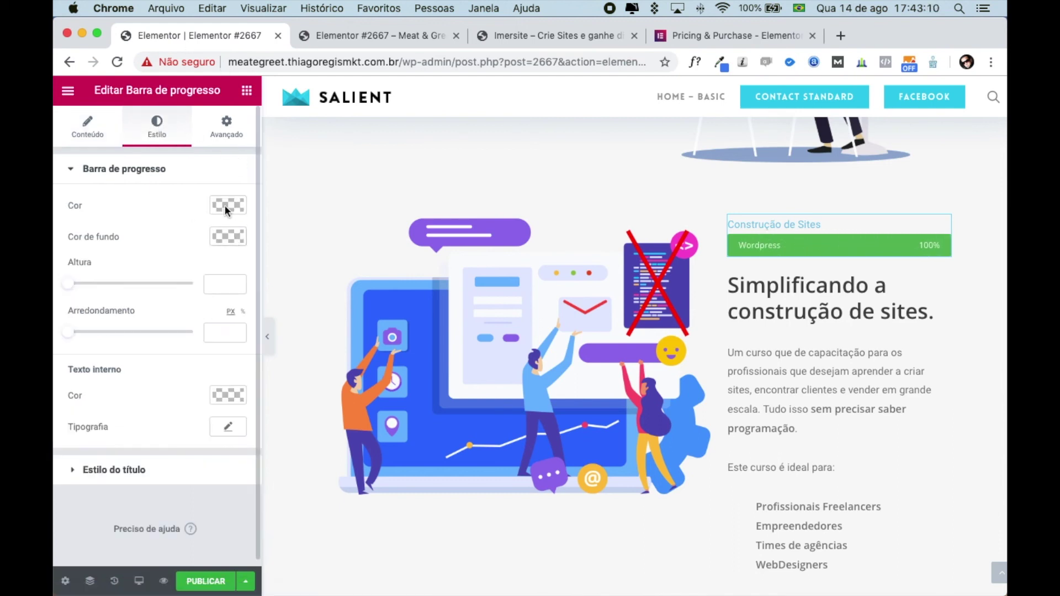
{"action": "left_click_drag", "start_coordinate": [68, 283], "coordinate": [149, 293]}
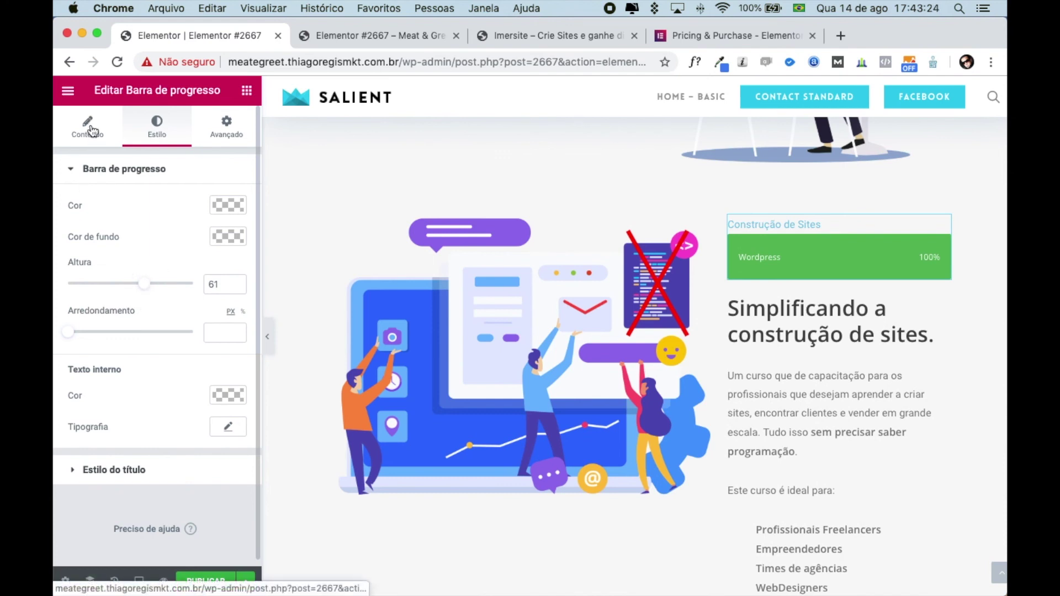
{"action": "left_click_drag", "start_coordinate": [143, 284], "coordinate": [118, 288]}
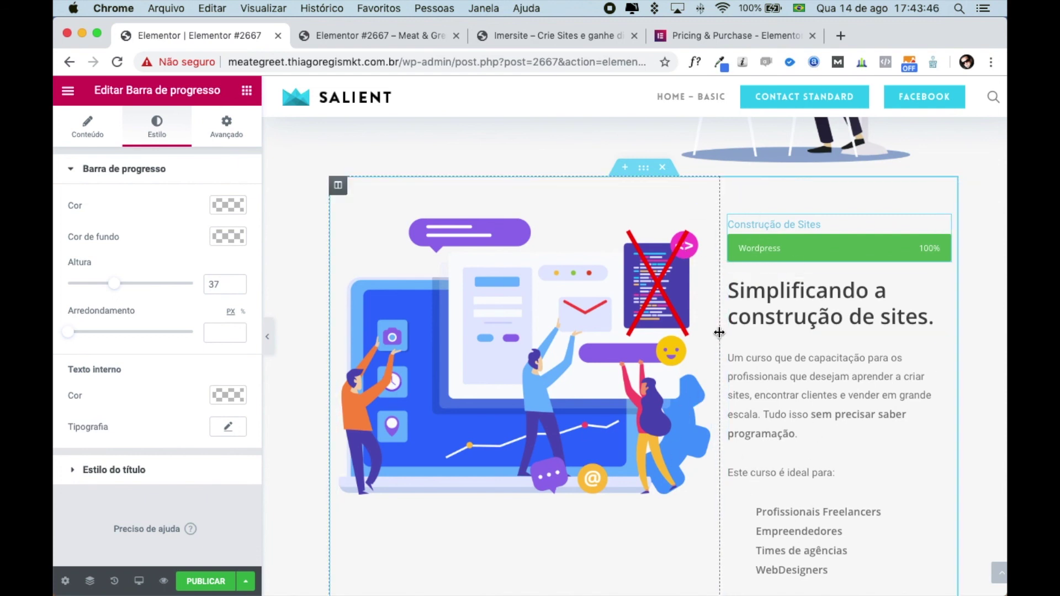
- Narrow the image column to widen the text column, and preview the page with the progress bar
{"action": "left_click_drag", "start_coordinate": [719, 333], "coordinate": [433, 355]}
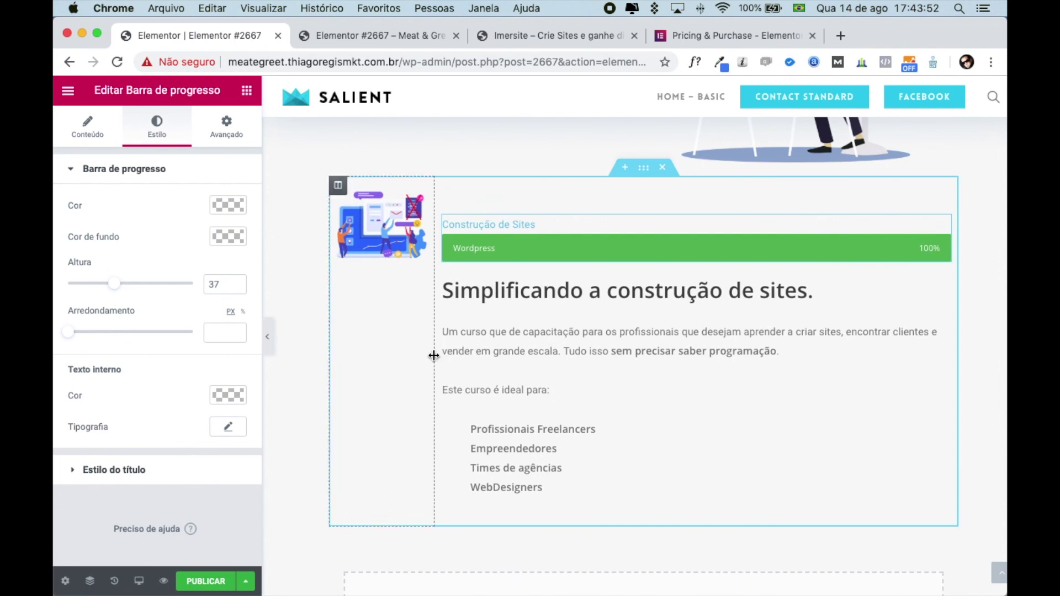
{"action": "left_click", "coordinate": [717, 191]}
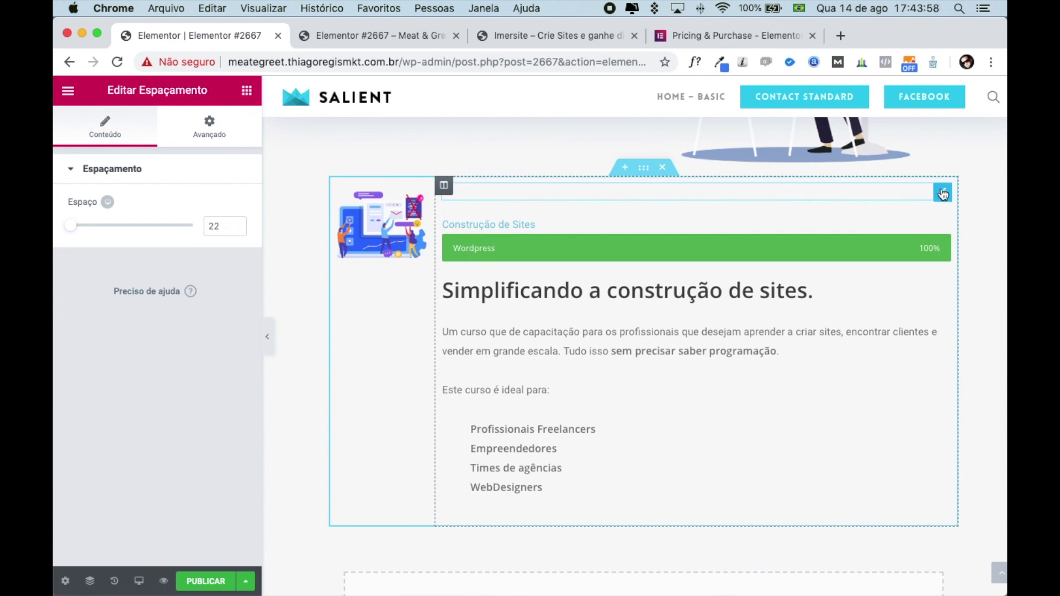
{"action": "left_click", "coordinate": [164, 582]}
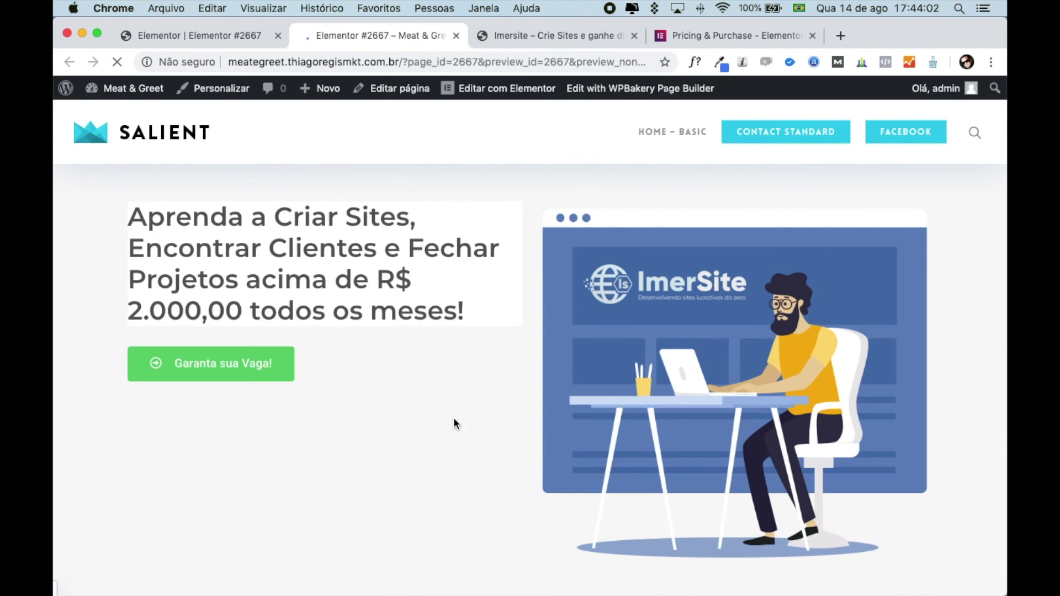
{"action": "scroll", "coordinate": [425, 363], "scroll_direction": "down", "scroll_amount": 10}
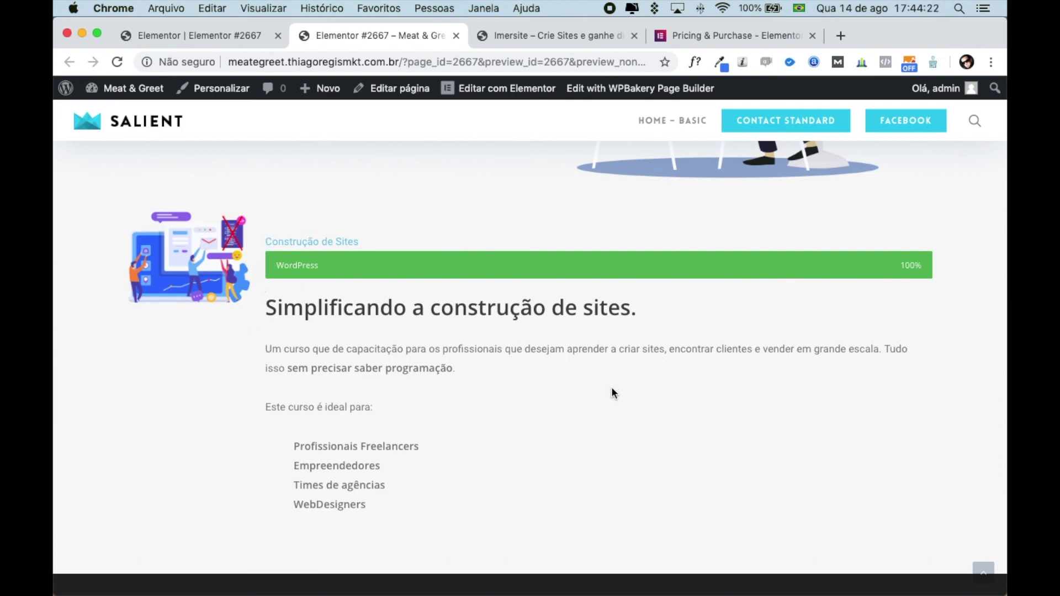
{"action": "scroll", "coordinate": [601, 396], "scroll_direction": "up", "scroll_amount": 10}
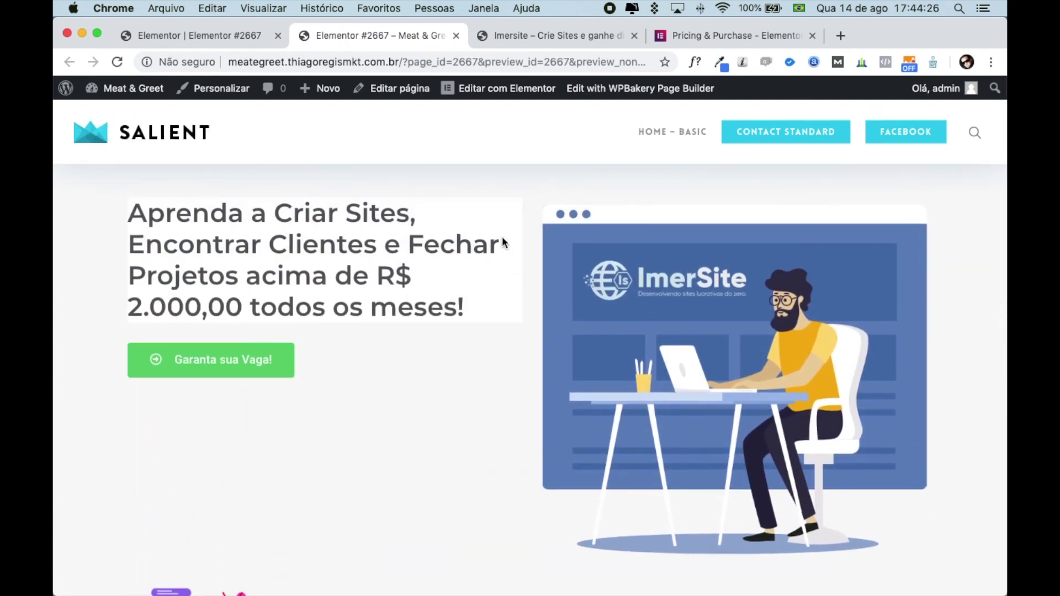
- Examine the hero and the alternating image-and-text sections on the original ImerSite page
{"action": "left_click", "coordinate": [561, 35]}
{"action": "scroll", "coordinate": [531, 307], "scroll_direction": "up", "scroll_amount": 10}
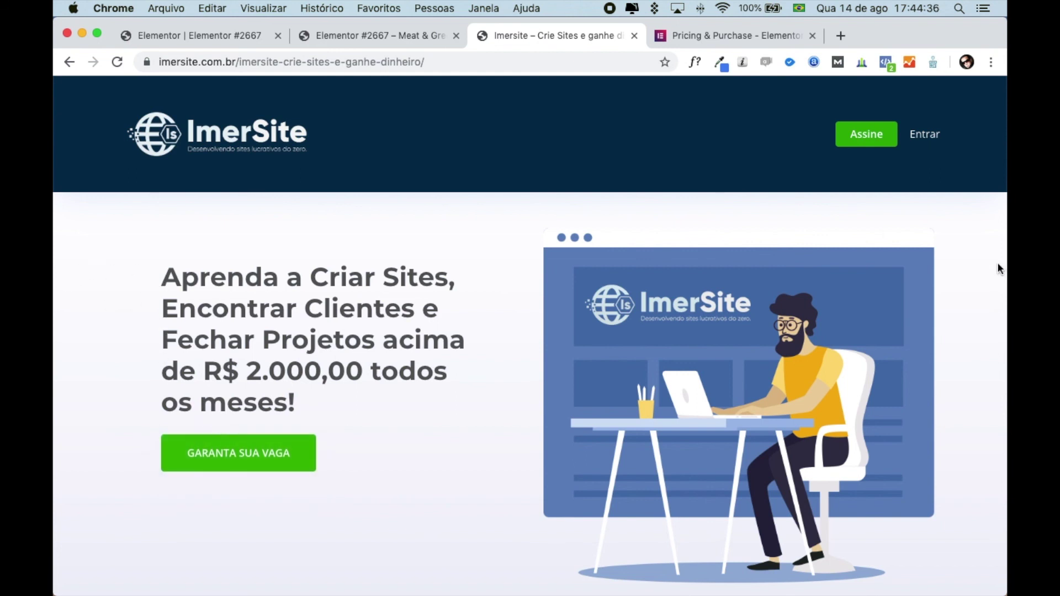
{"action": "scroll", "coordinate": [961, 296], "scroll_direction": "down", "scroll_amount": 7}
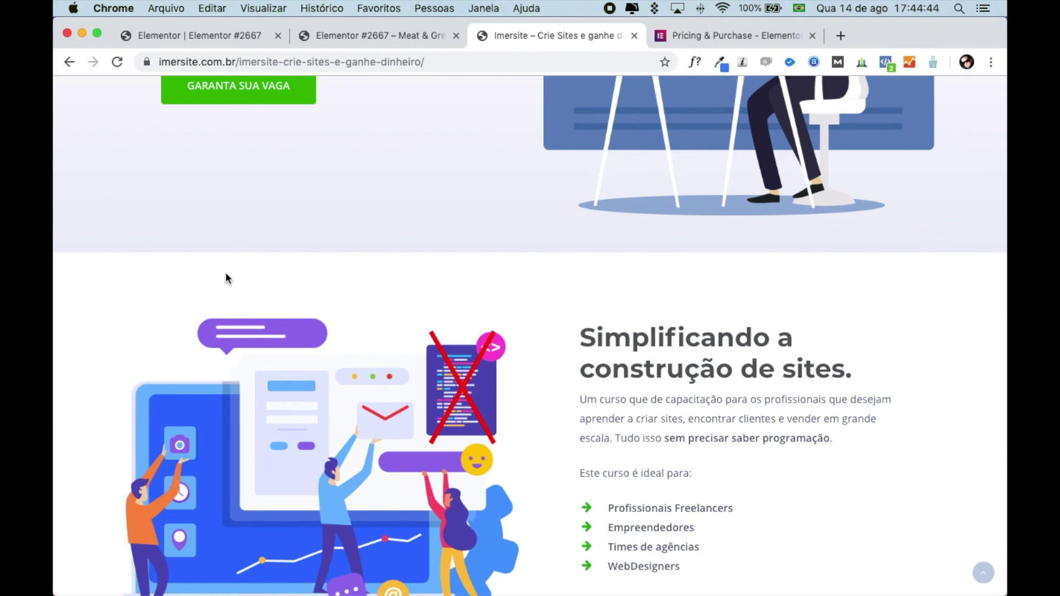
{"action": "scroll", "coordinate": [205, 280], "scroll_direction": "down", "scroll_amount": 4}
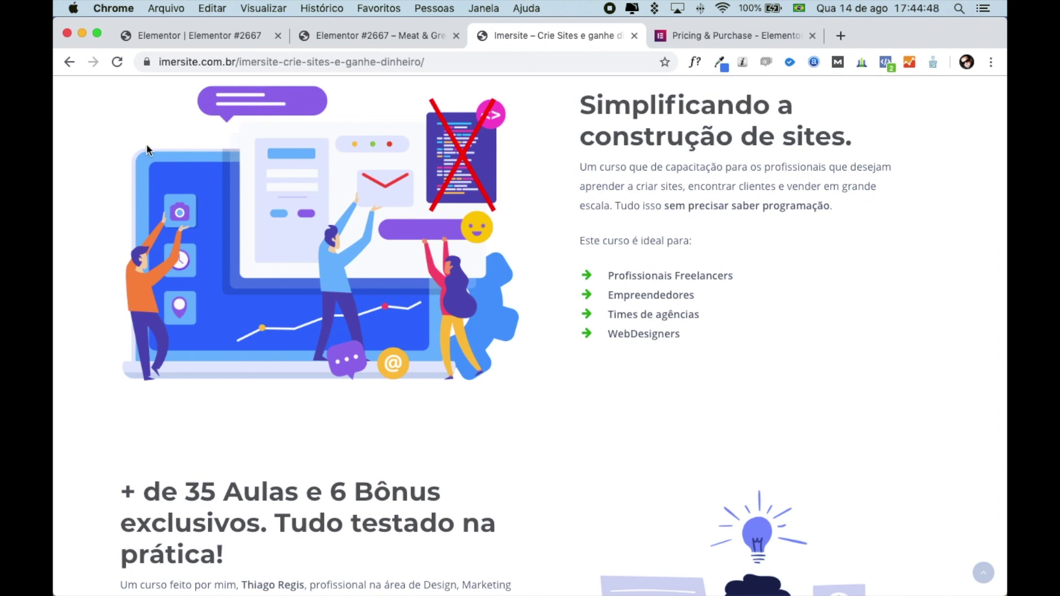
{"action": "scroll", "coordinate": [530, 293], "scroll_direction": "up", "scroll_amount": 2}
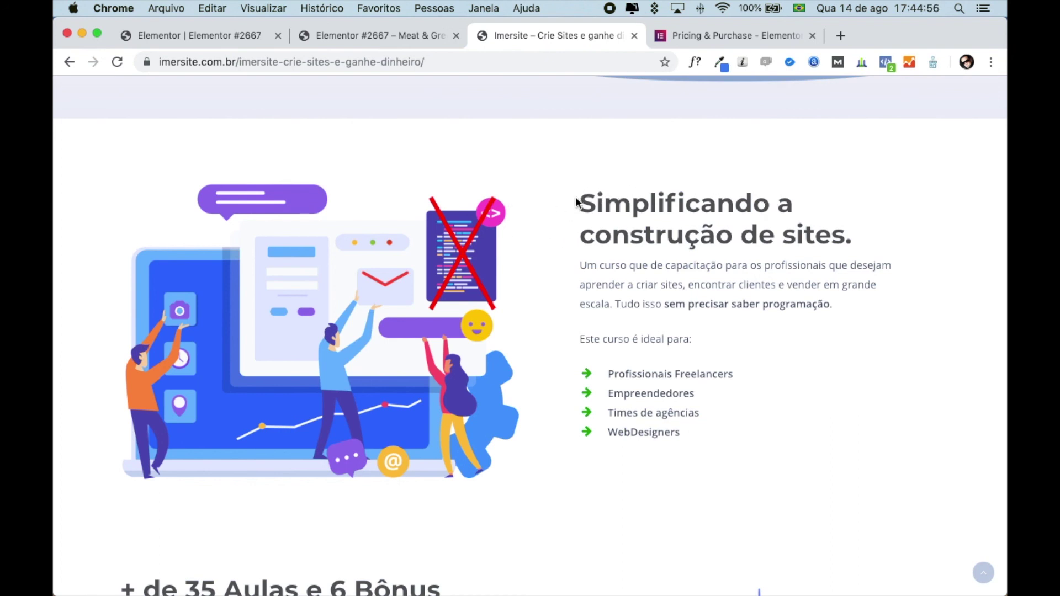
{"action": "scroll", "coordinate": [616, 302], "scroll_direction": "down", "scroll_amount": 7}
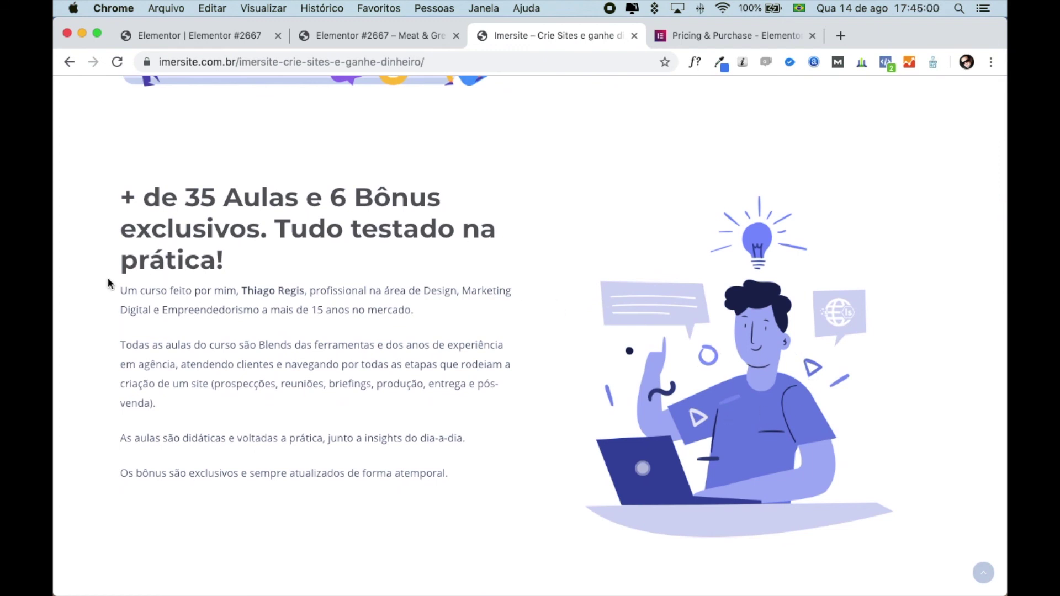
{"action": "scroll", "coordinate": [401, 276], "scroll_direction": "down", "scroll_amount": 4}
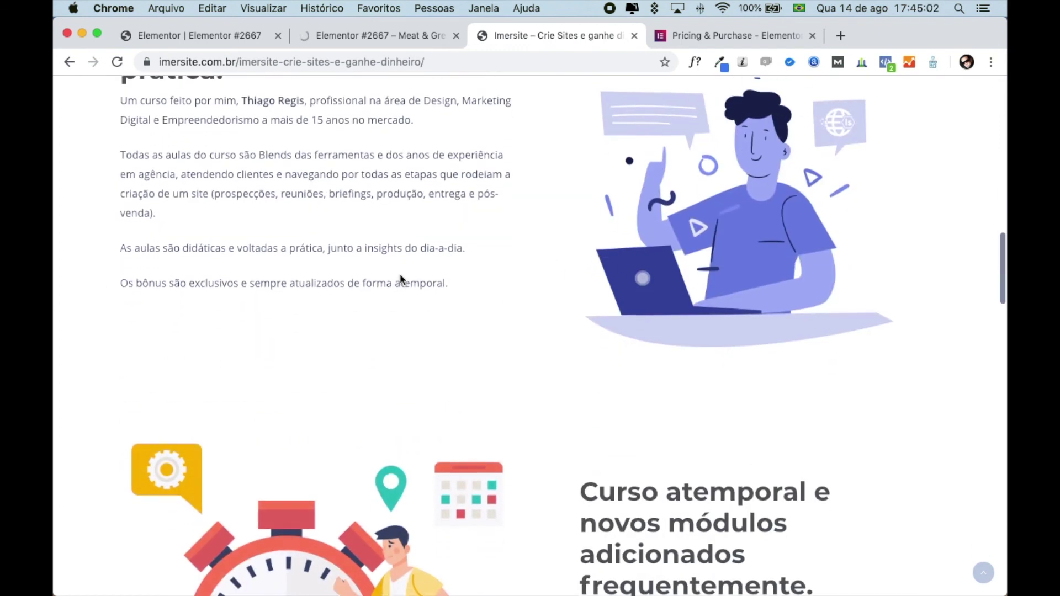
{"action": "scroll", "coordinate": [479, 406], "scroll_direction": "down", "scroll_amount": 5}
{"action": "scroll", "coordinate": [479, 406], "scroll_direction": "up", "scroll_amount": 12}
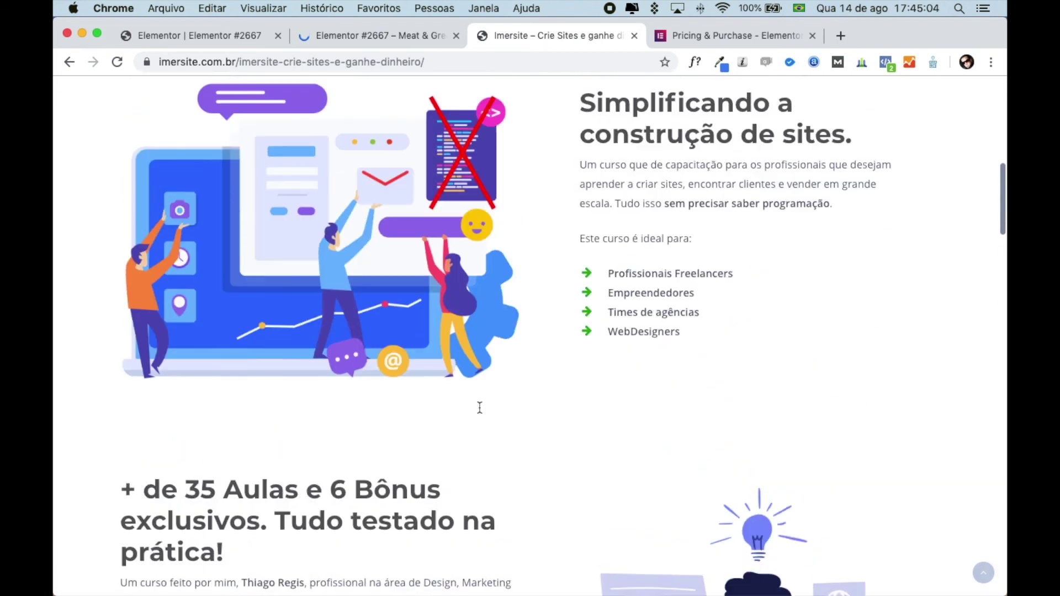
{"action": "scroll", "coordinate": [479, 406], "scroll_direction": "down", "scroll_amount": 2}
- Examine the ImerSite page's course modules, bonuses, pricing and guarantee sections, and return to the Elementor editor
{"action": "scroll", "coordinate": [480, 408], "scroll_direction": "down", "scroll_amount": 15}
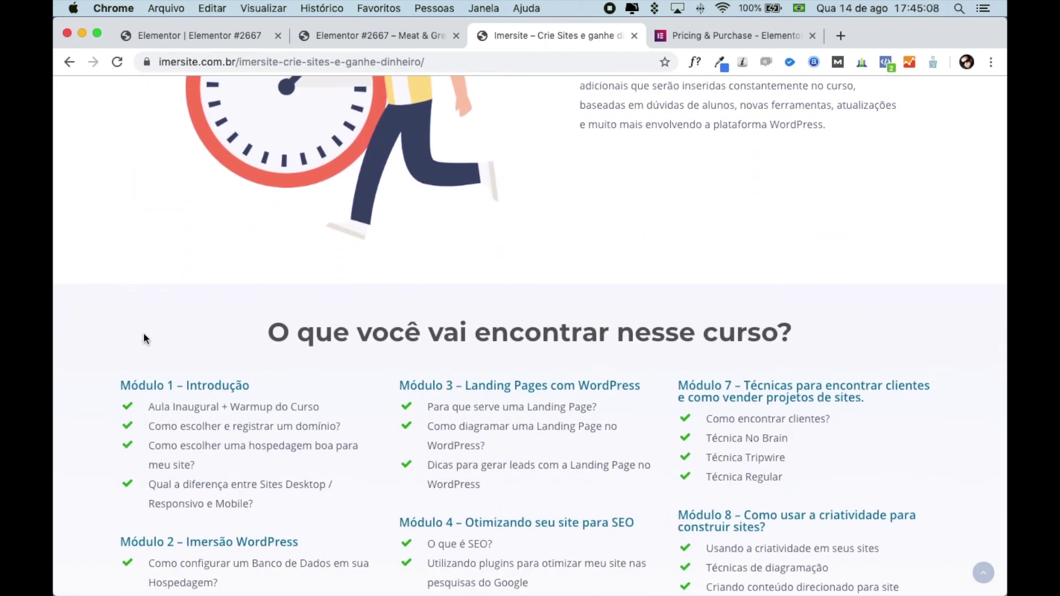
{"action": "scroll", "coordinate": [256, 349], "scroll_direction": "down", "scroll_amount": 4}
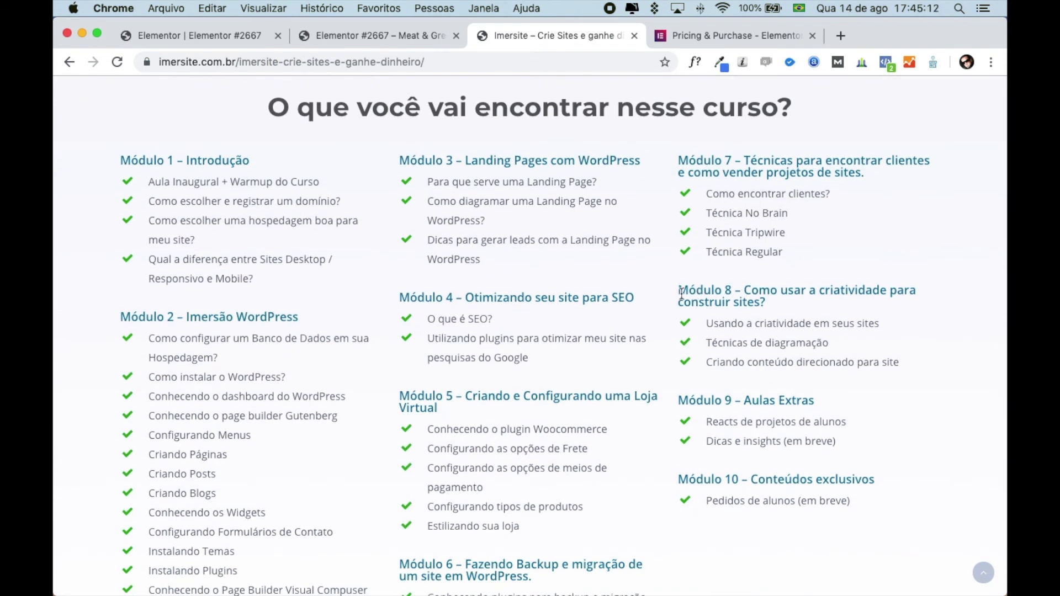
{"action": "scroll", "coordinate": [679, 308], "scroll_direction": "down", "scroll_amount": 10}
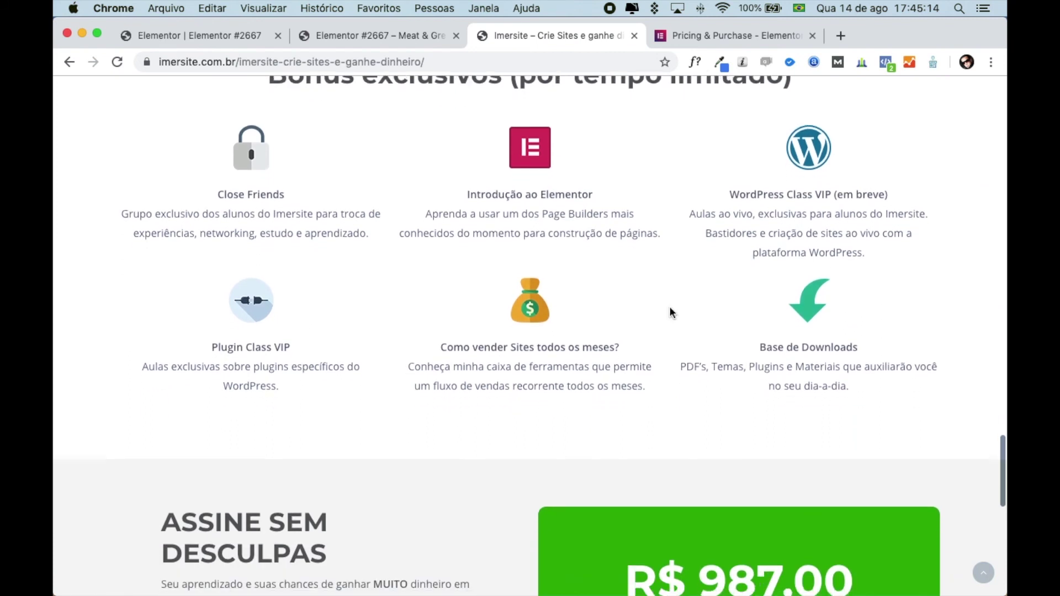
{"action": "scroll", "coordinate": [671, 312], "scroll_direction": "down", "scroll_amount": 4}
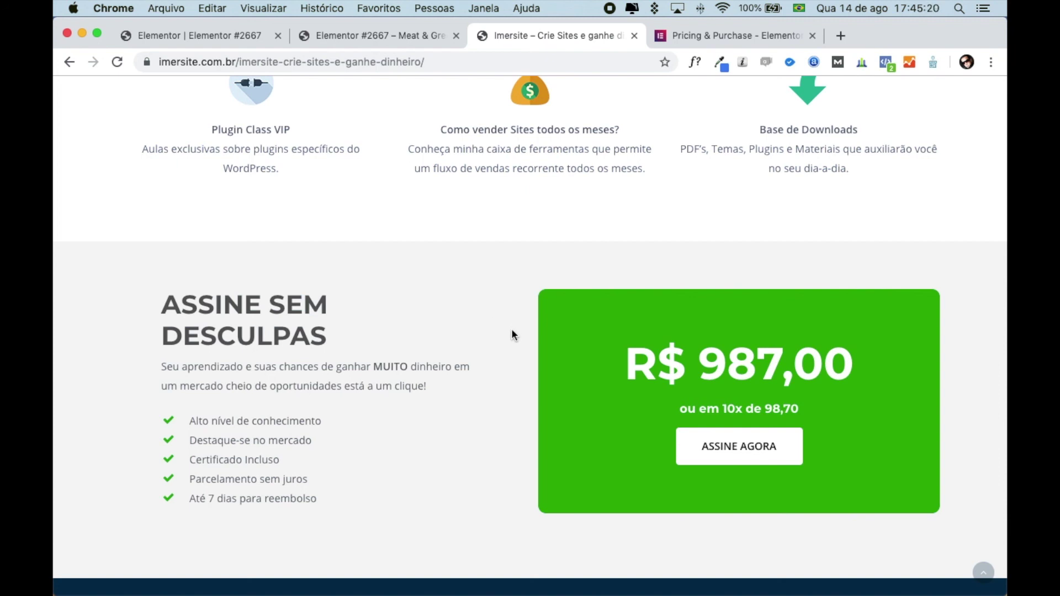
{"action": "scroll", "coordinate": [511, 329], "scroll_direction": "up", "scroll_amount": 9}
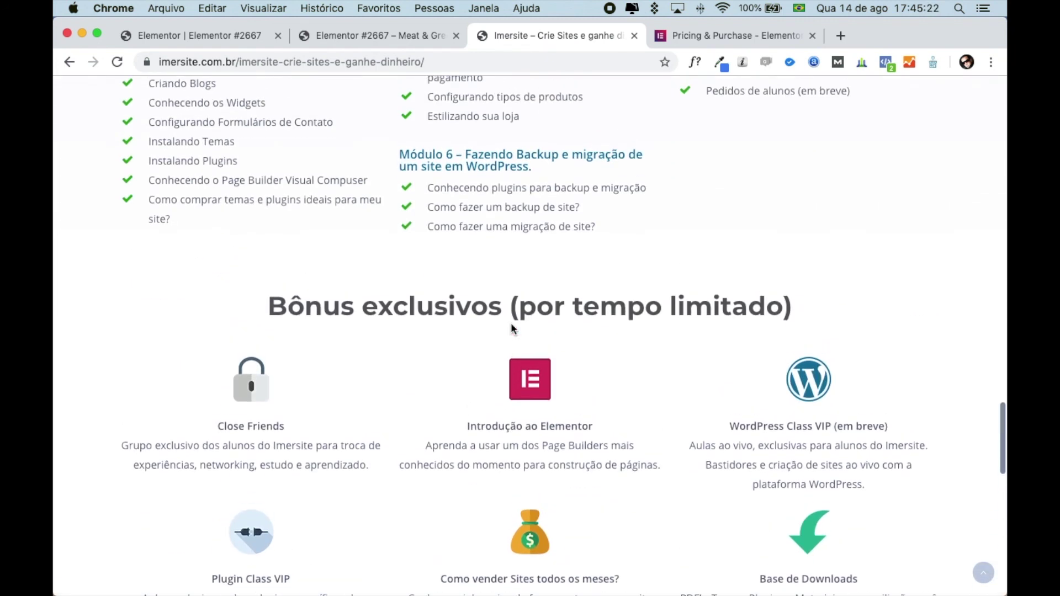
{"action": "scroll", "coordinate": [512, 325], "scroll_direction": "up", "scroll_amount": 8}
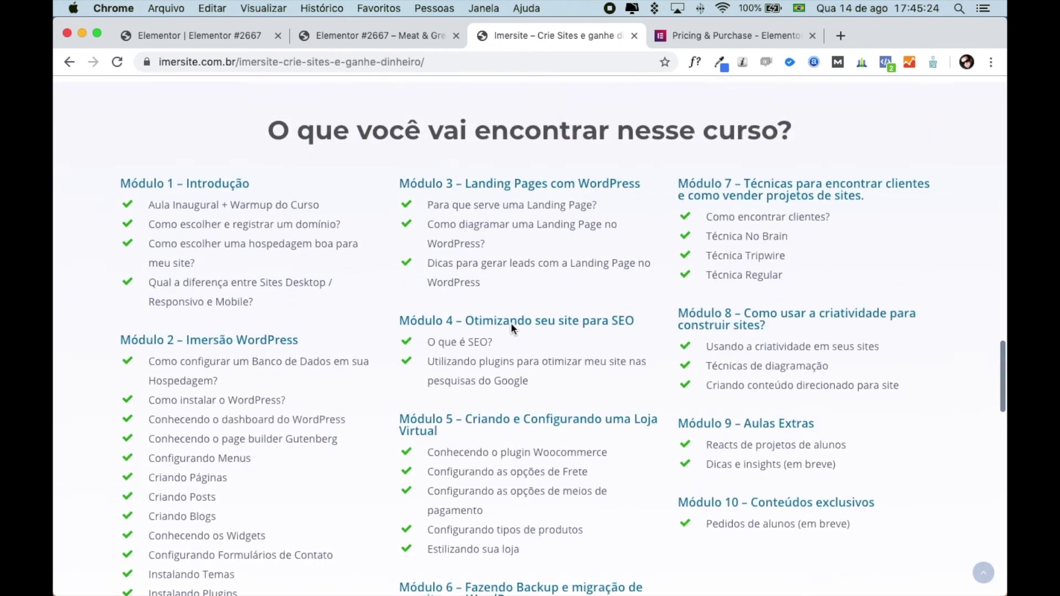
{"action": "scroll", "coordinate": [511, 327], "scroll_direction": "down", "scroll_amount": 14}
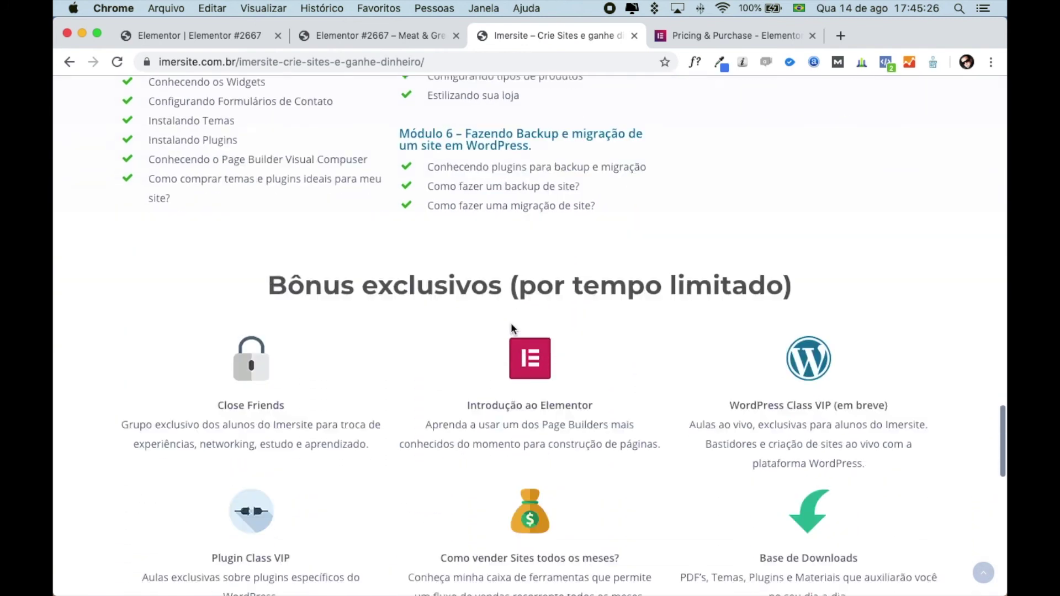
{"action": "scroll", "coordinate": [512, 328], "scroll_direction": "down", "scroll_amount": 6}
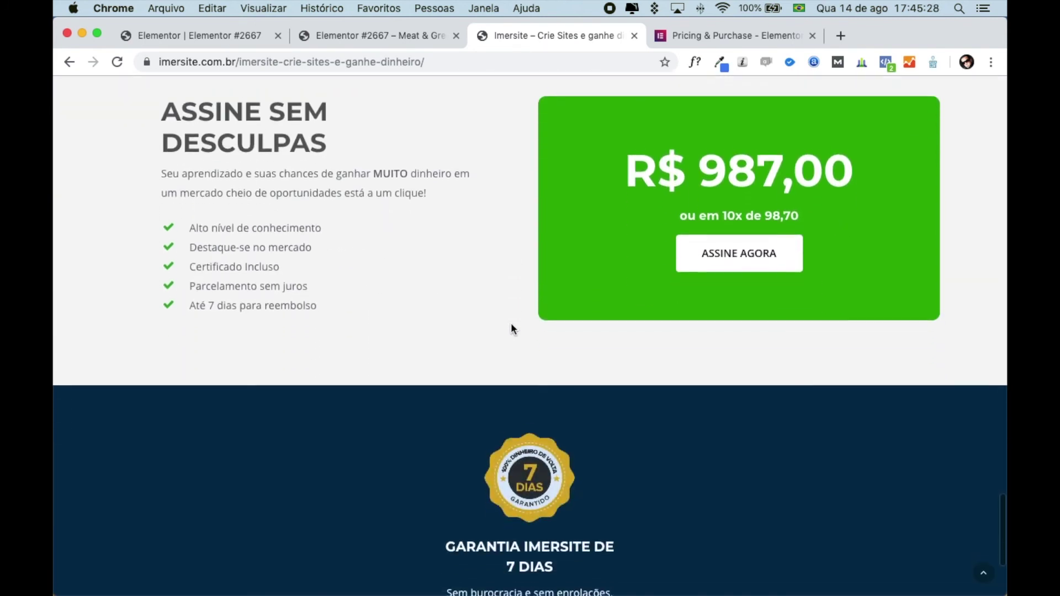
{"action": "scroll", "coordinate": [512, 324], "scroll_direction": "down", "scroll_amount": 4}
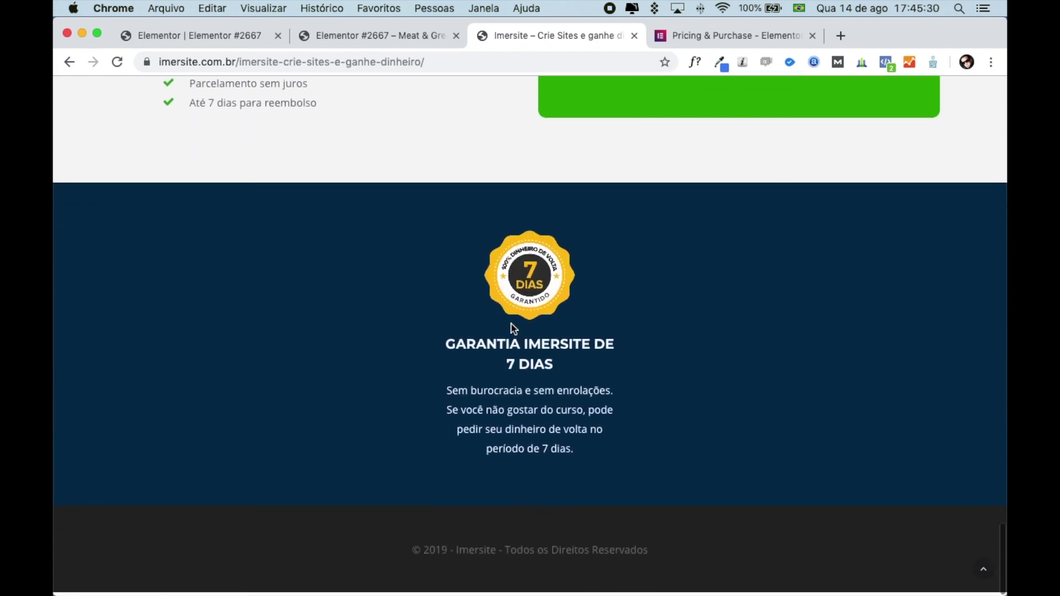
{"action": "scroll", "coordinate": [480, 307], "scroll_direction": "up", "scroll_amount": 7}
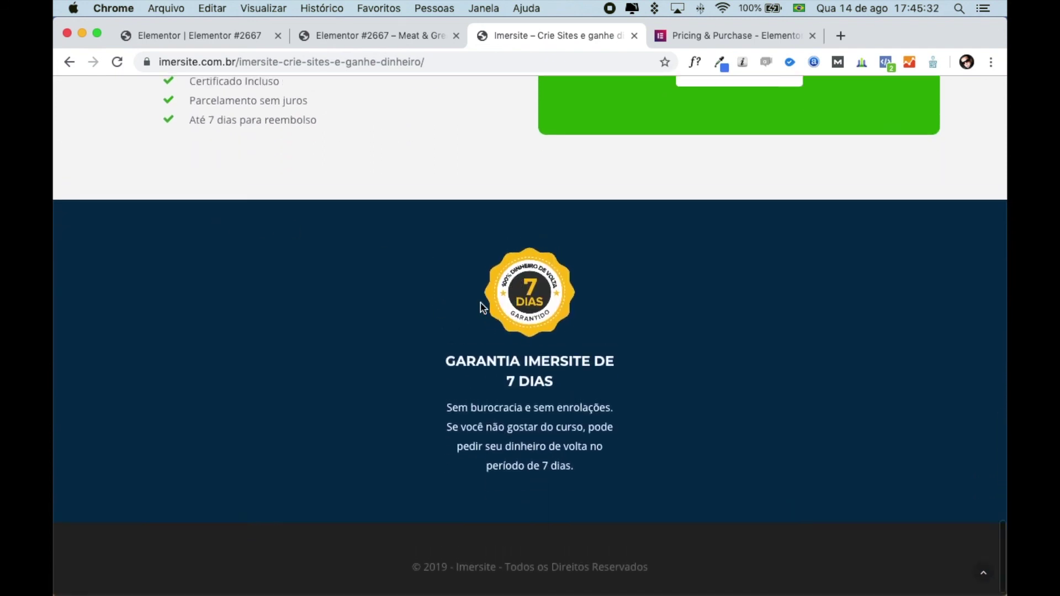
{"action": "scroll", "coordinate": [479, 307], "scroll_direction": "up", "scroll_amount": 5}
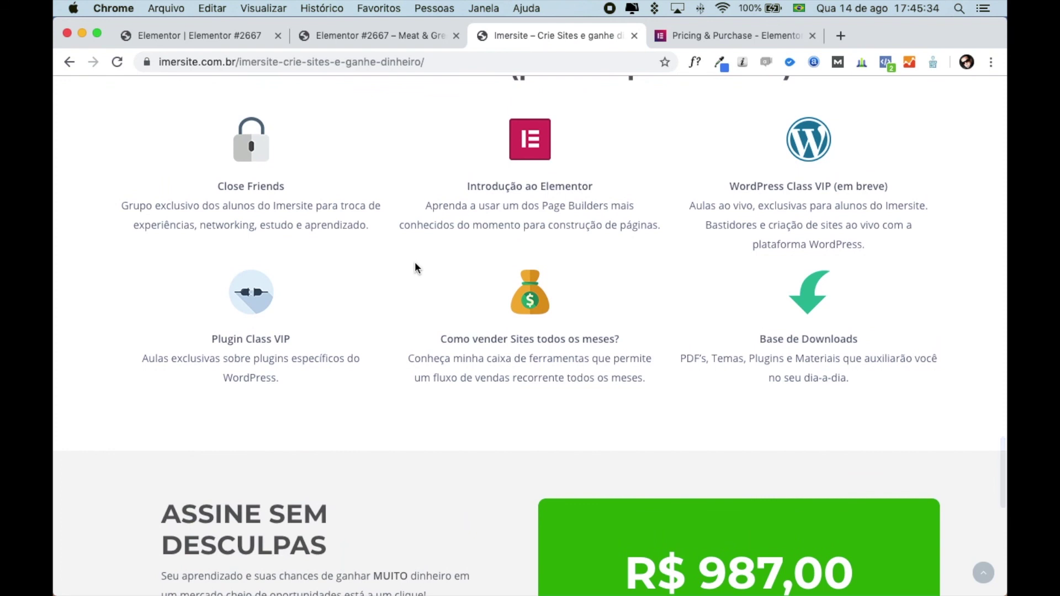
{"action": "scroll", "coordinate": [492, 269], "scroll_direction": "up", "scroll_amount": 15}
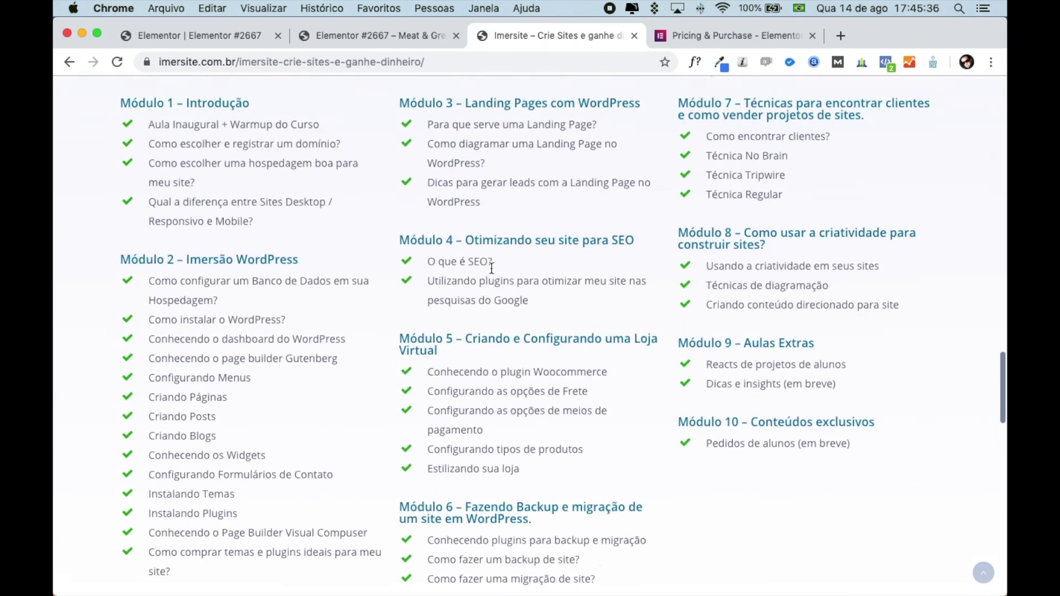
{"action": "scroll", "coordinate": [491, 269], "scroll_direction": "up", "scroll_amount": 20}
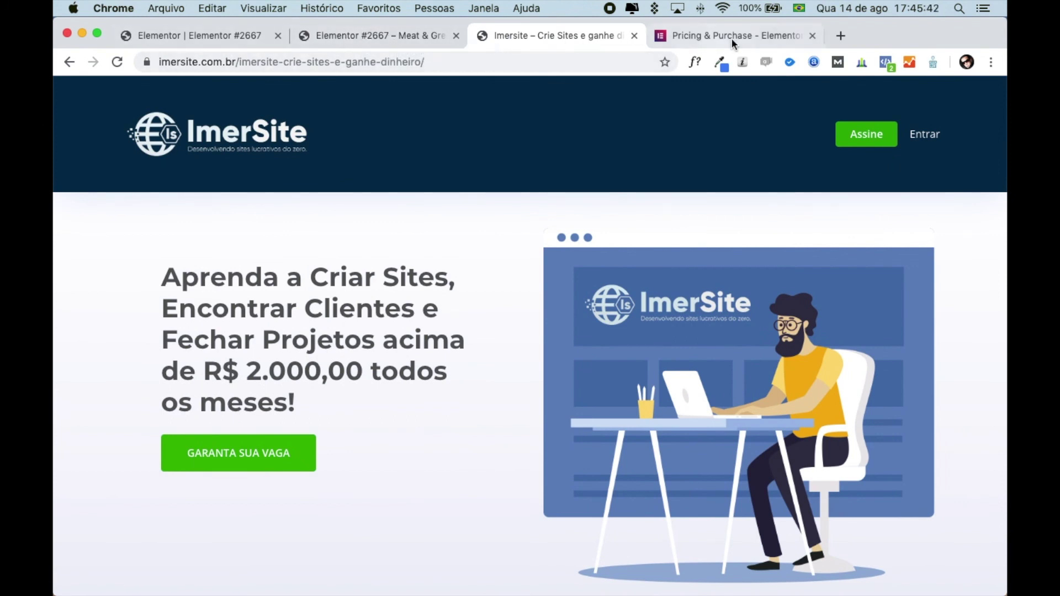
{"action": "left_click", "coordinate": [355, 33]}
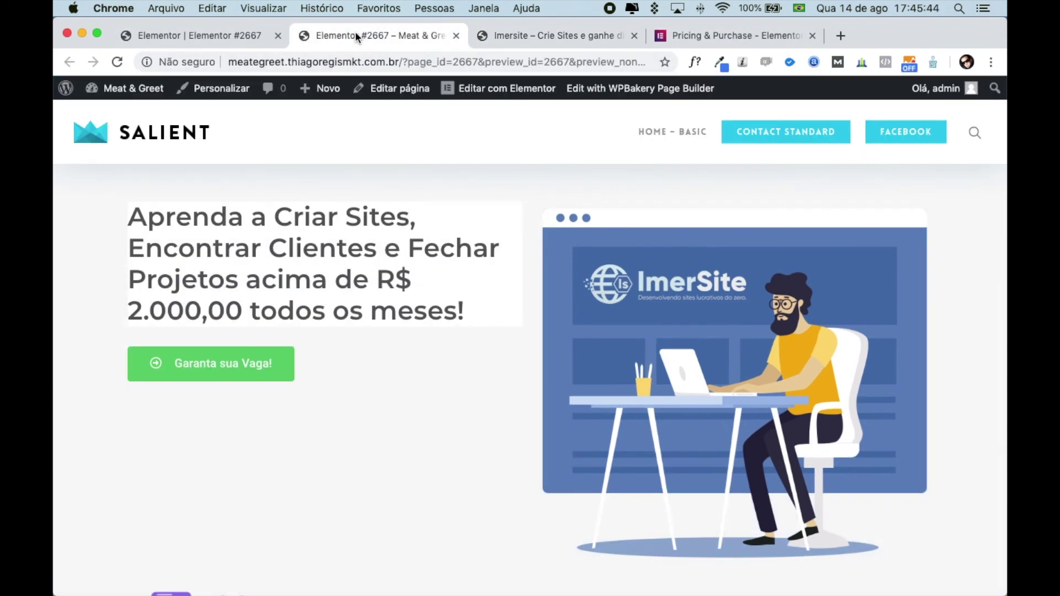
{"action": "left_click", "coordinate": [202, 33]}
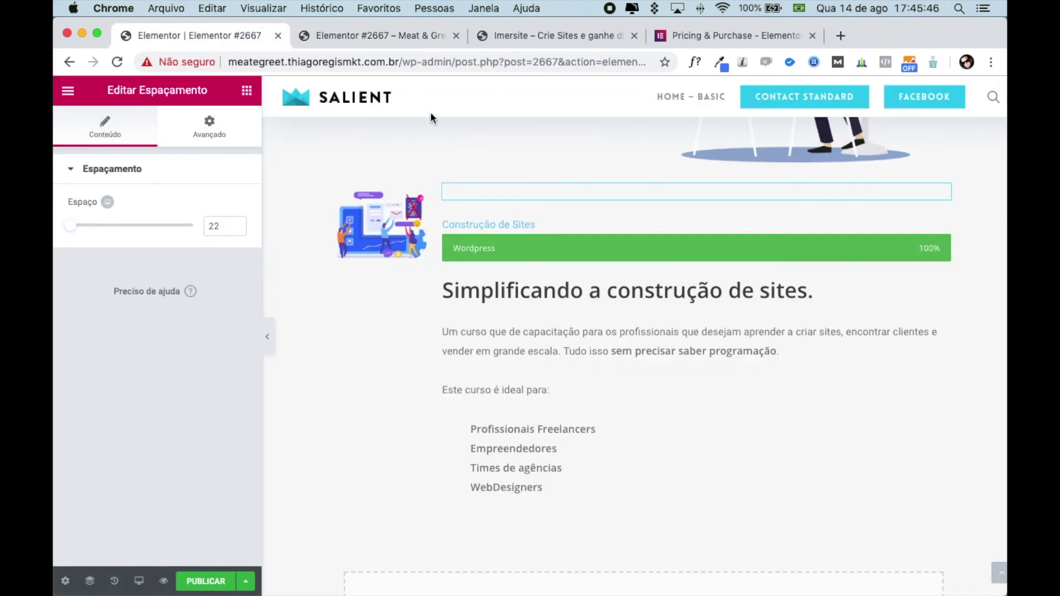